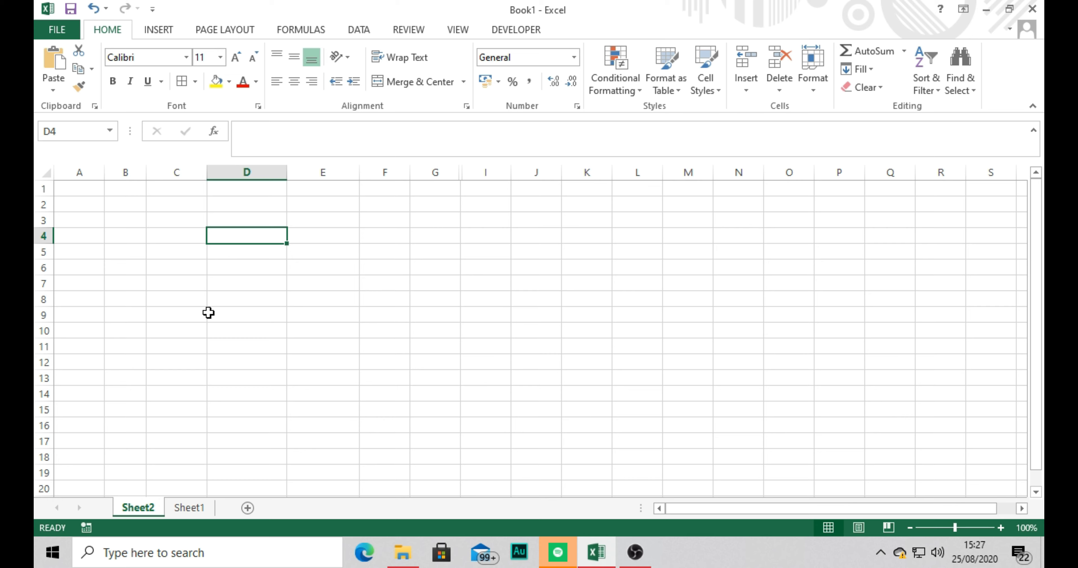
Enter the formula =RANDBETWEEN(1;28) in cell D4 to generate a random whole number.
text(=)
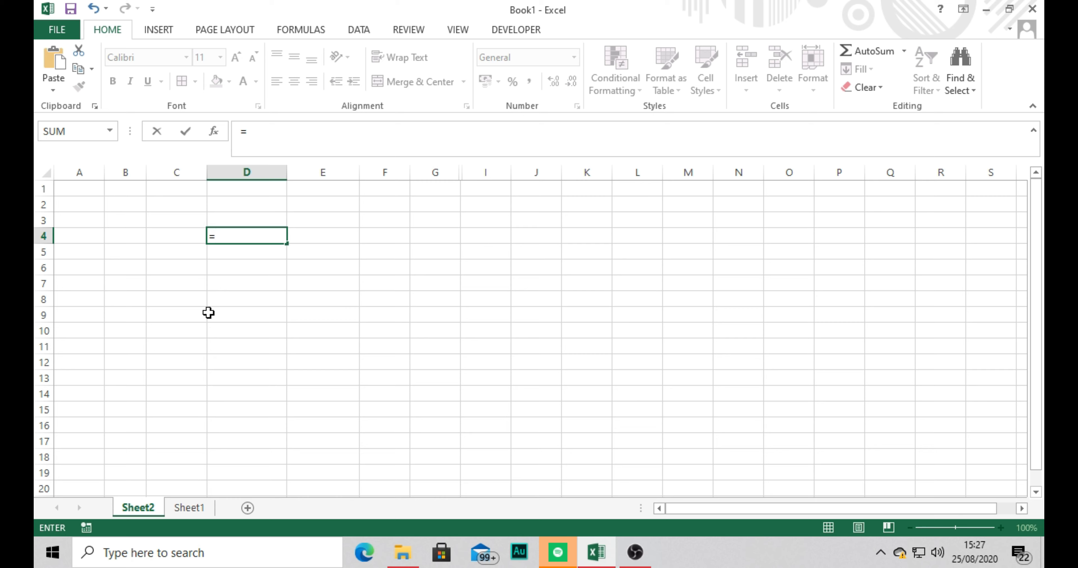
text(RAND)
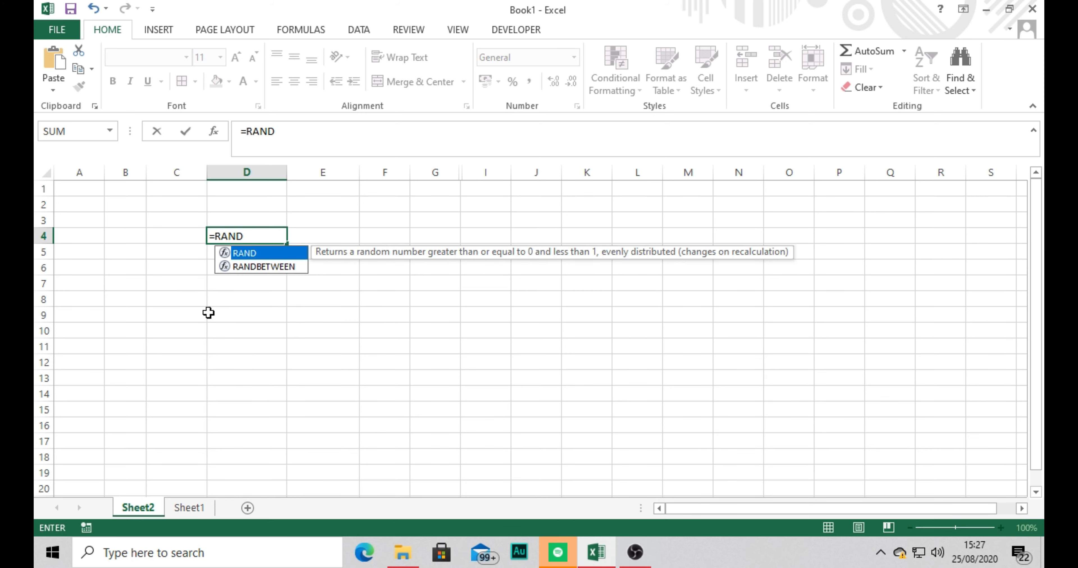
double_click(250, 267)
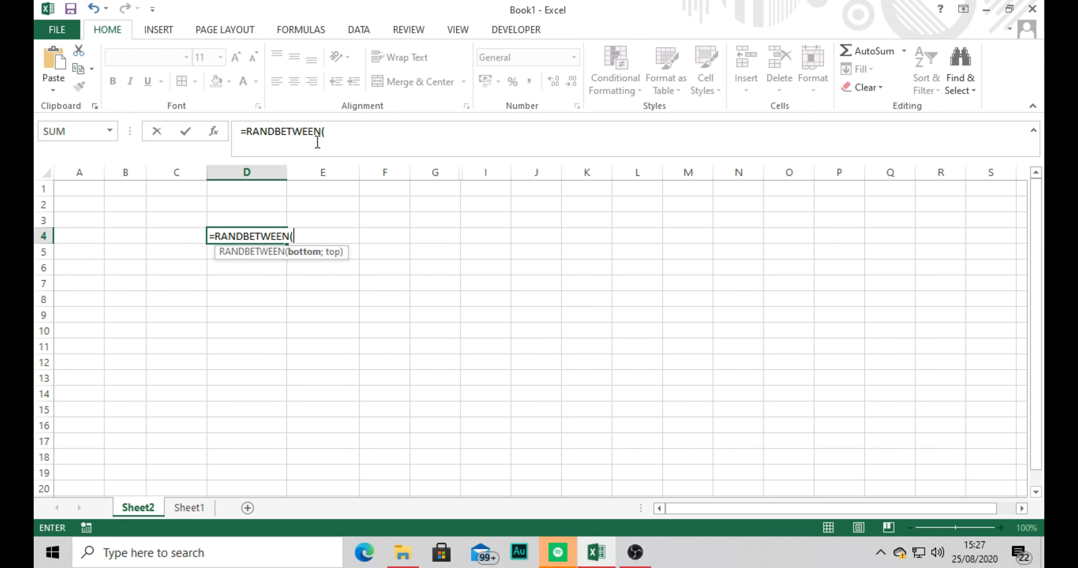
click(330, 134)
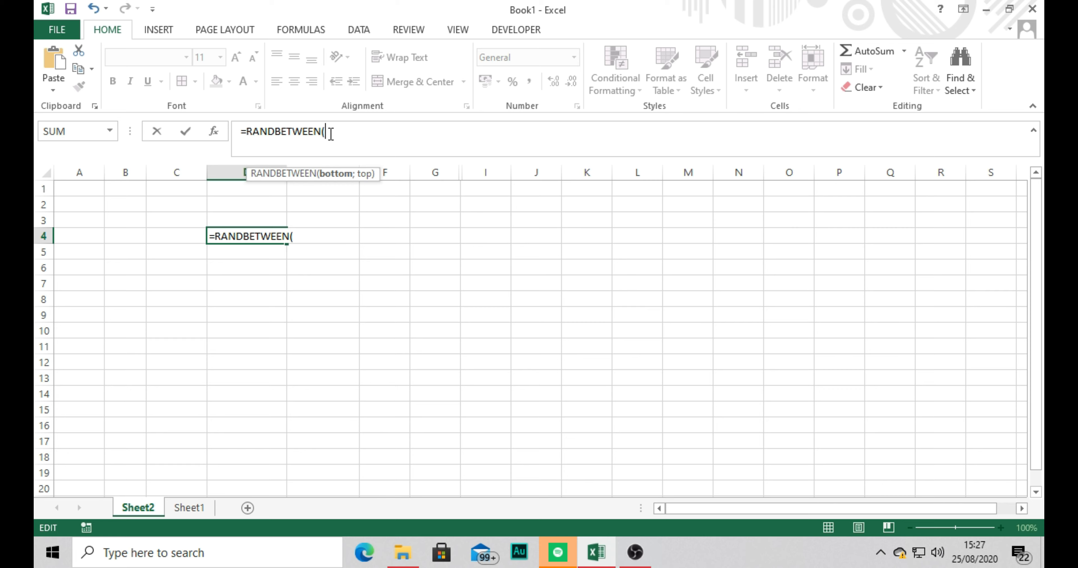
text(1;28))
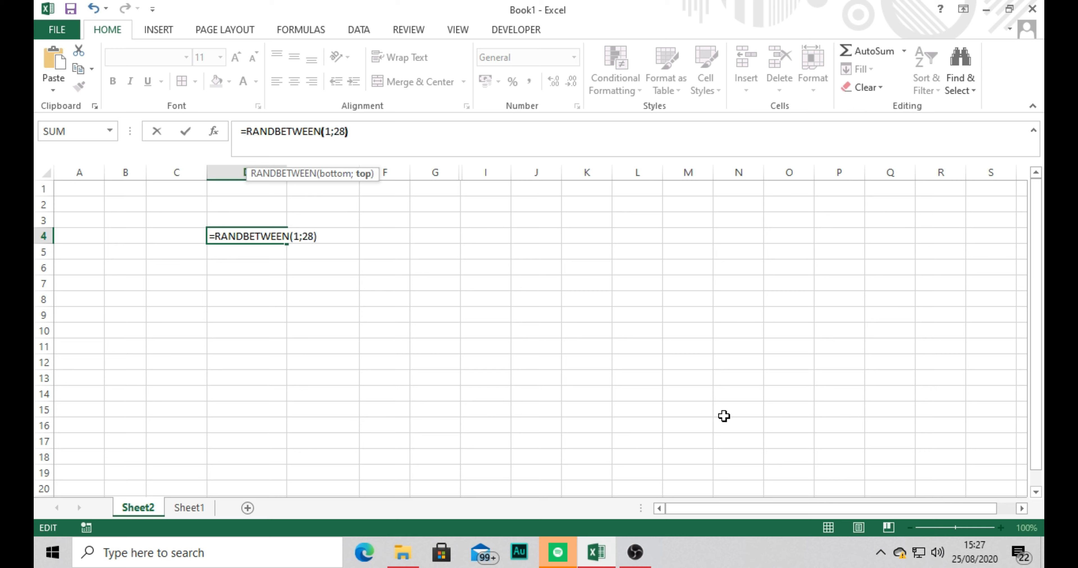
key(Return)
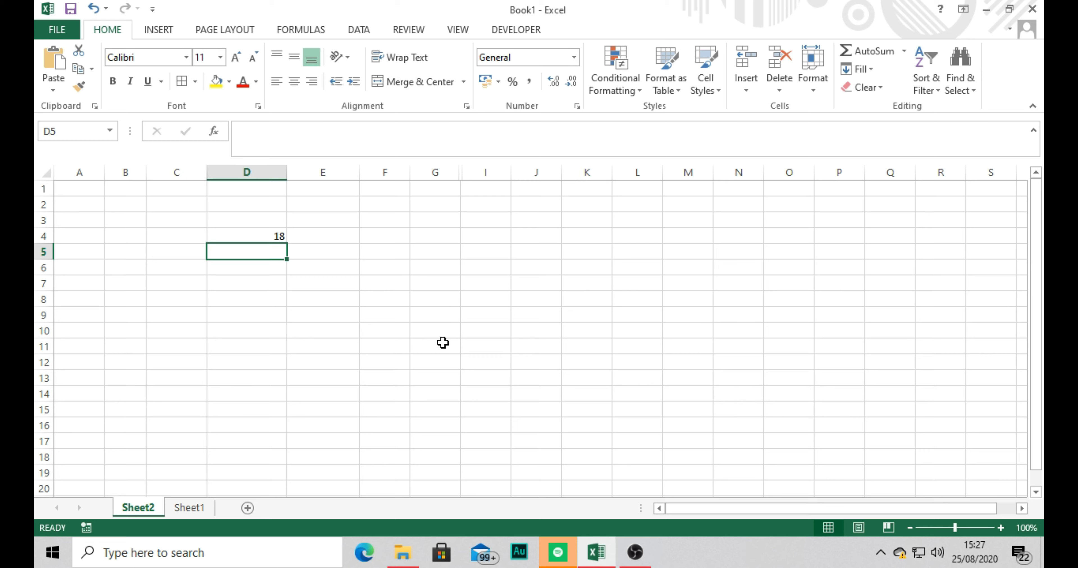
Fill the RANDBETWEEN formula from D4 down through D12 and check the copied cells.
click(286, 236)
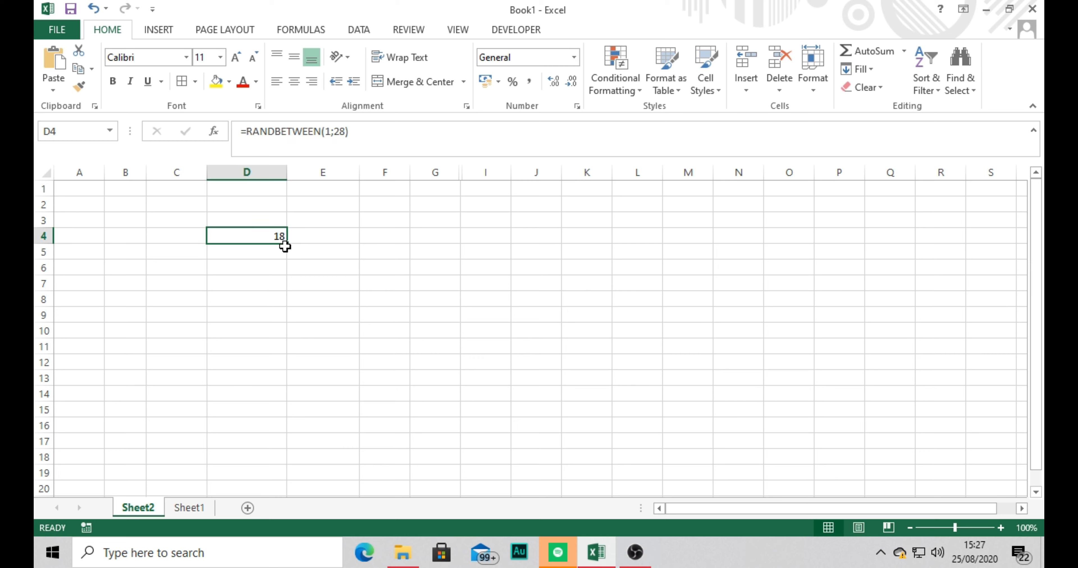
drag(287, 244, 276, 373)
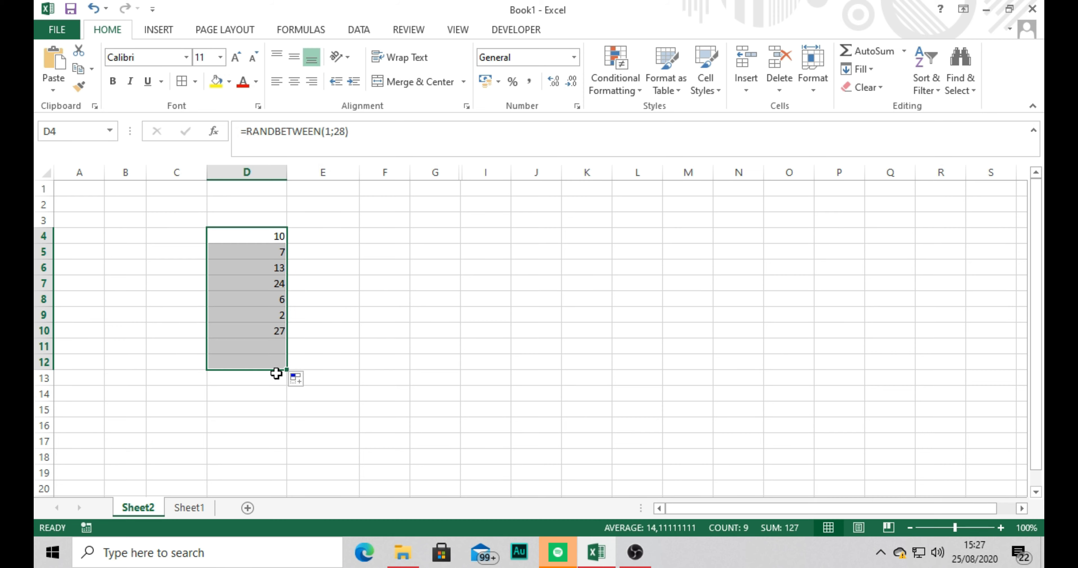
click(310, 320)
click(276, 258)
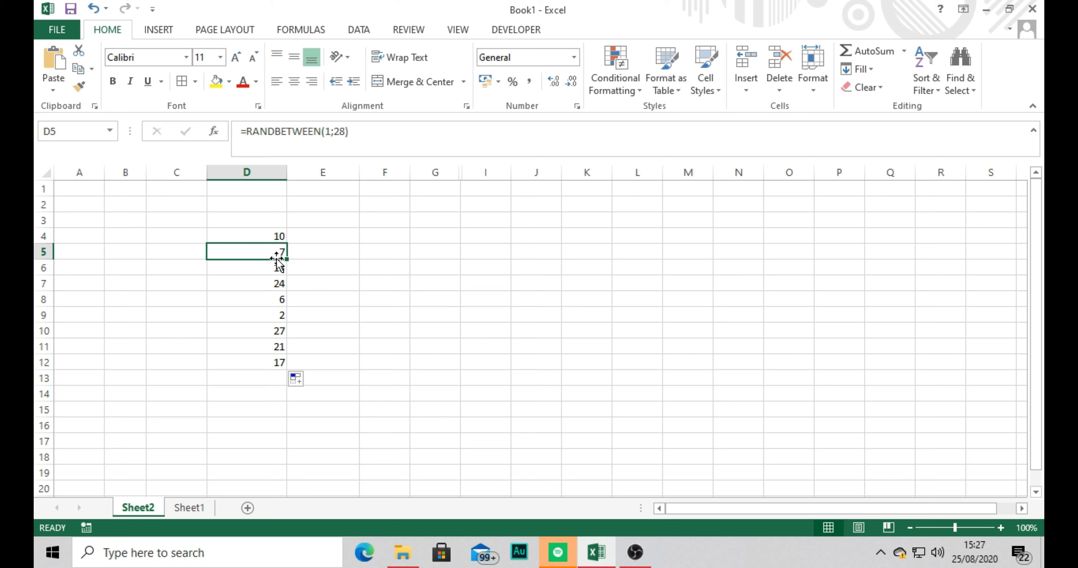
click(277, 245)
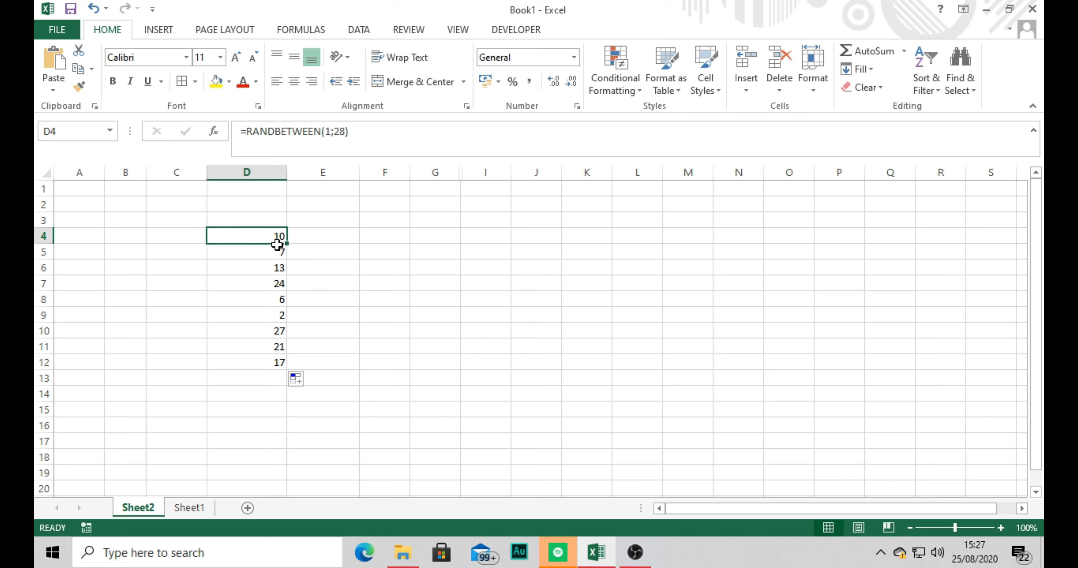
click(277, 247)
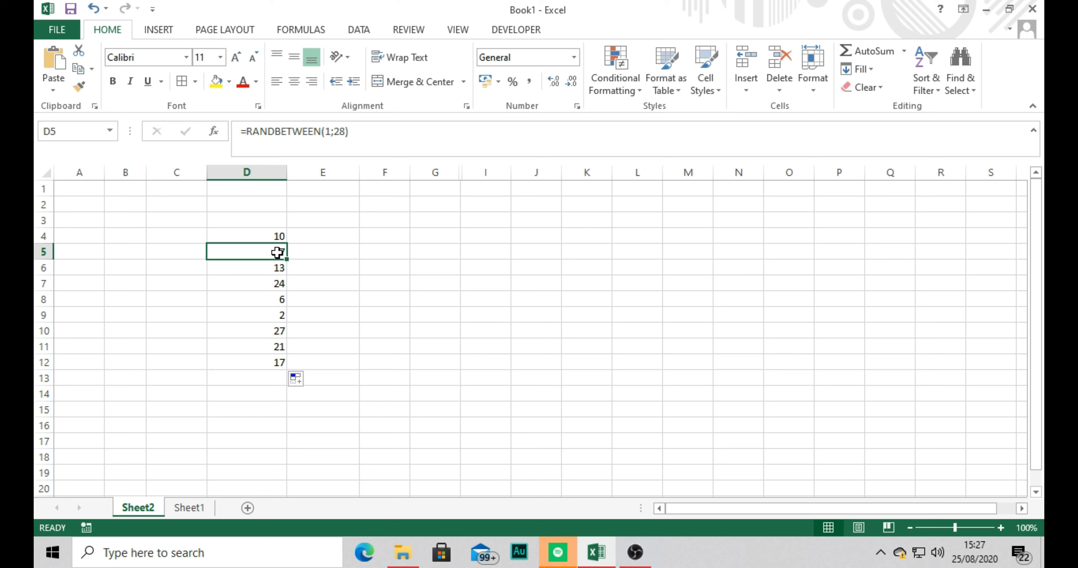
Wrap the RANDBETWEEN(1;28) expression in cell D4 in a TEXT function.
click(277, 239)
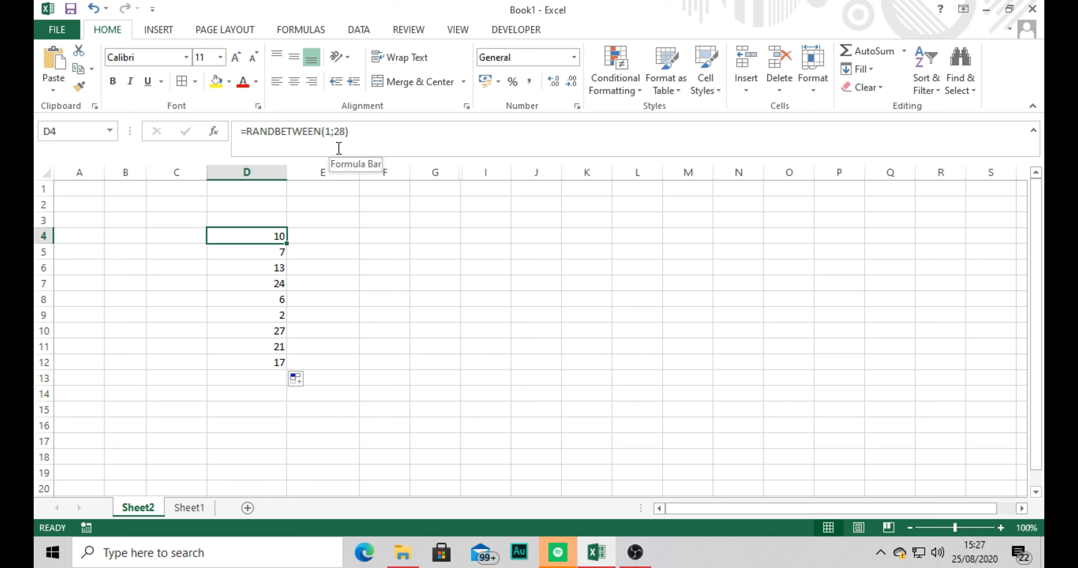
click(247, 132)
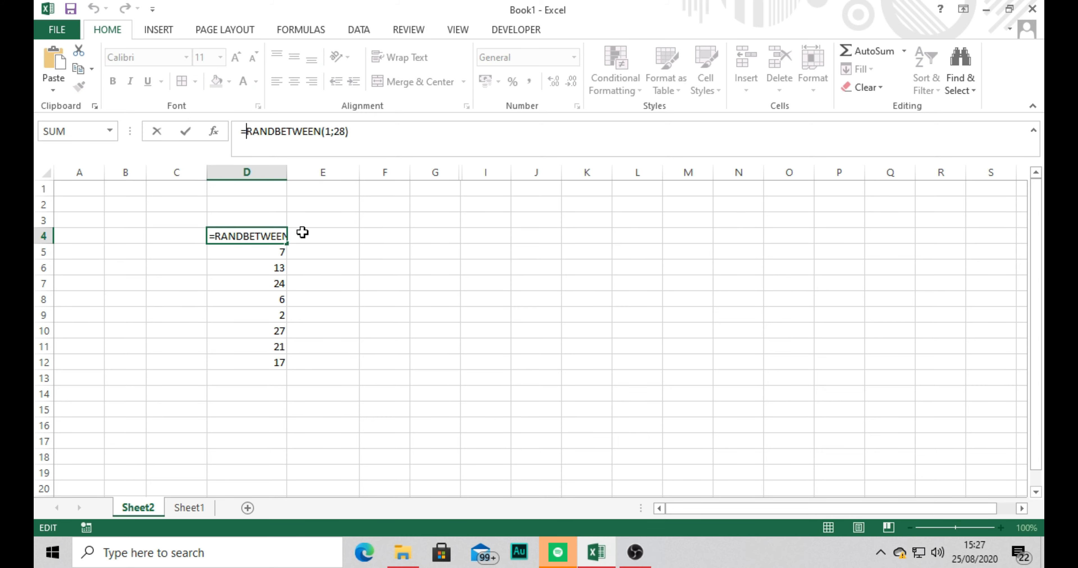
text(TEXT)
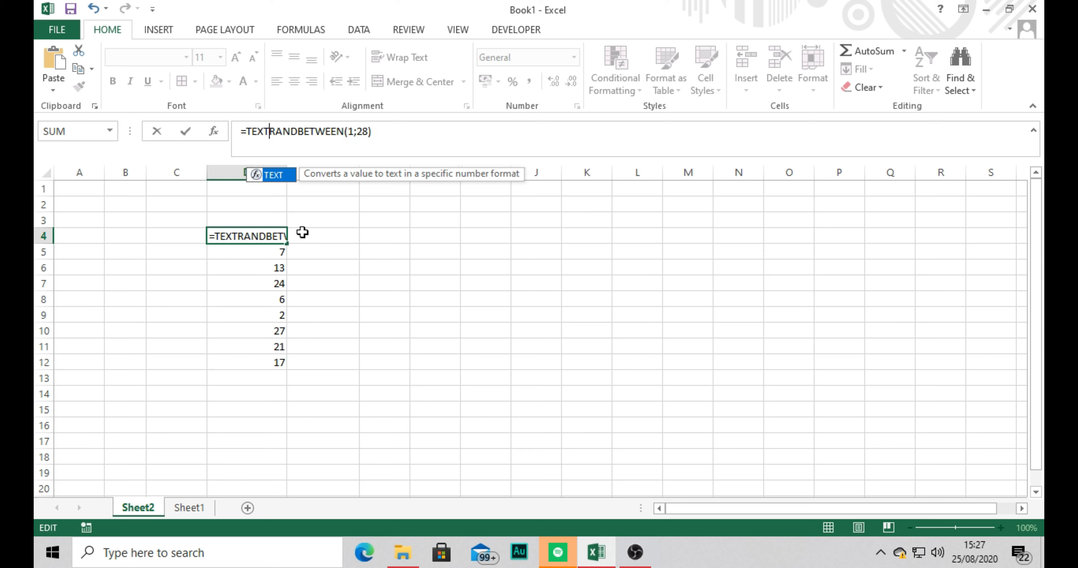
text(()
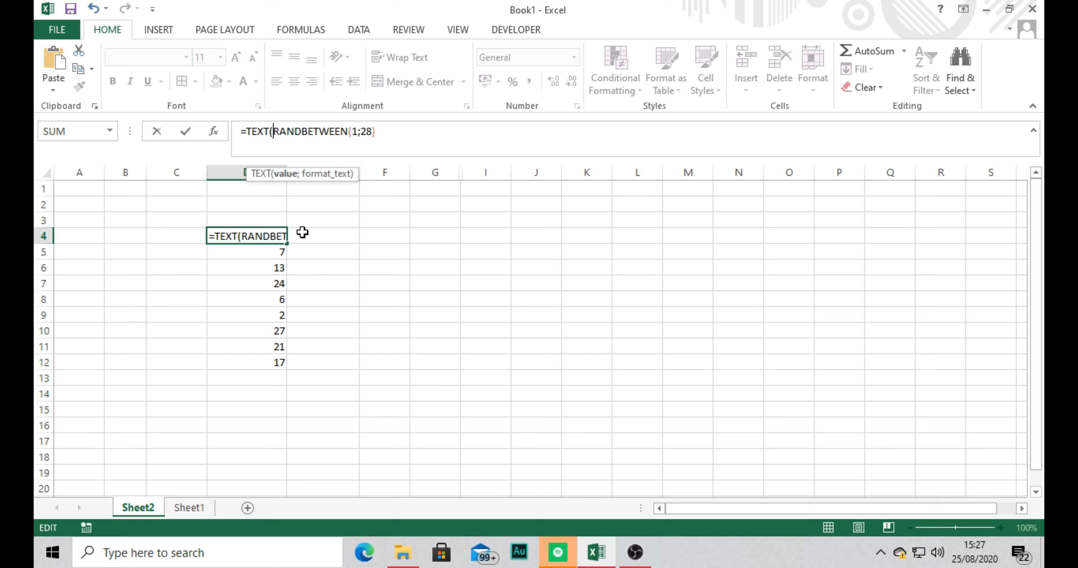
click(410, 131)
Complete D4's TEXT function with the format "0#", giving =TEXT(RANDBETWEEN(1;28);"0#").
text(;)
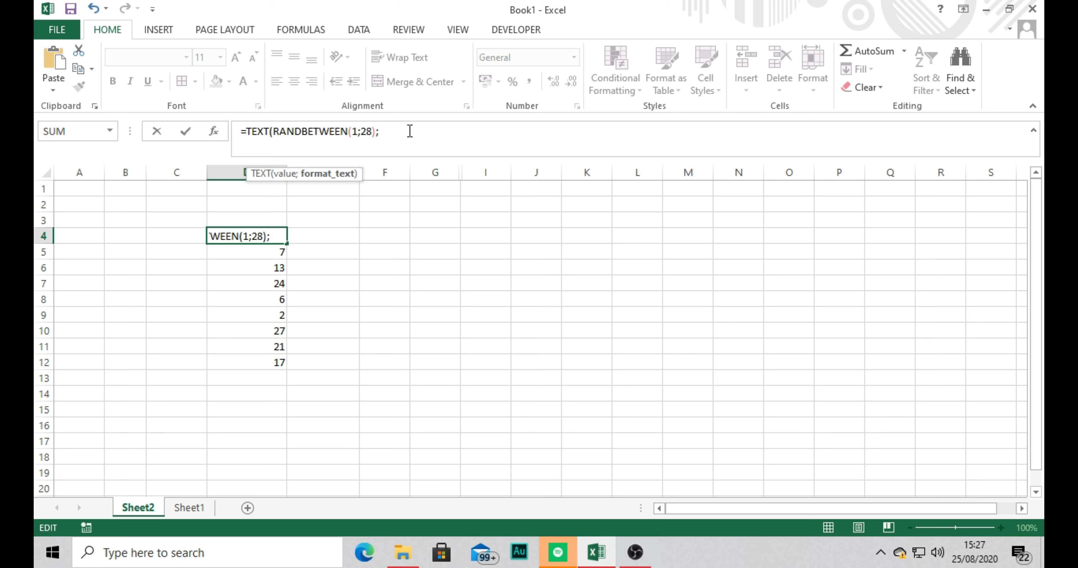
text(0)
text(3)
text(")
key(BackSpace)
key(BackSpace)
key(BackSpace)
text("0#")
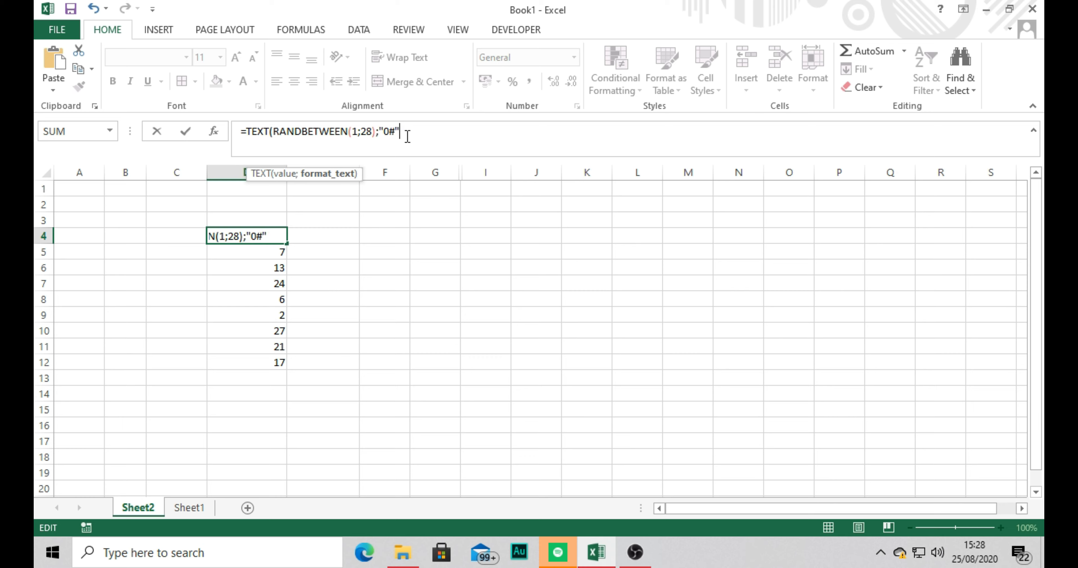
text())
key(Return)
Fill the two-digit TEXT formula from D4 down through D12.
click(281, 236)
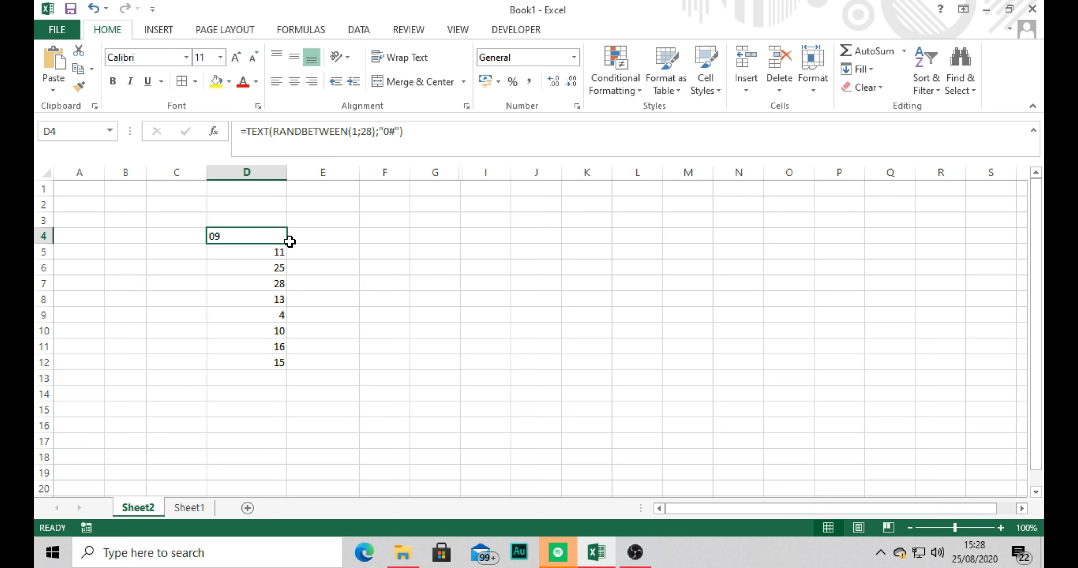
drag(286, 244, 284, 366)
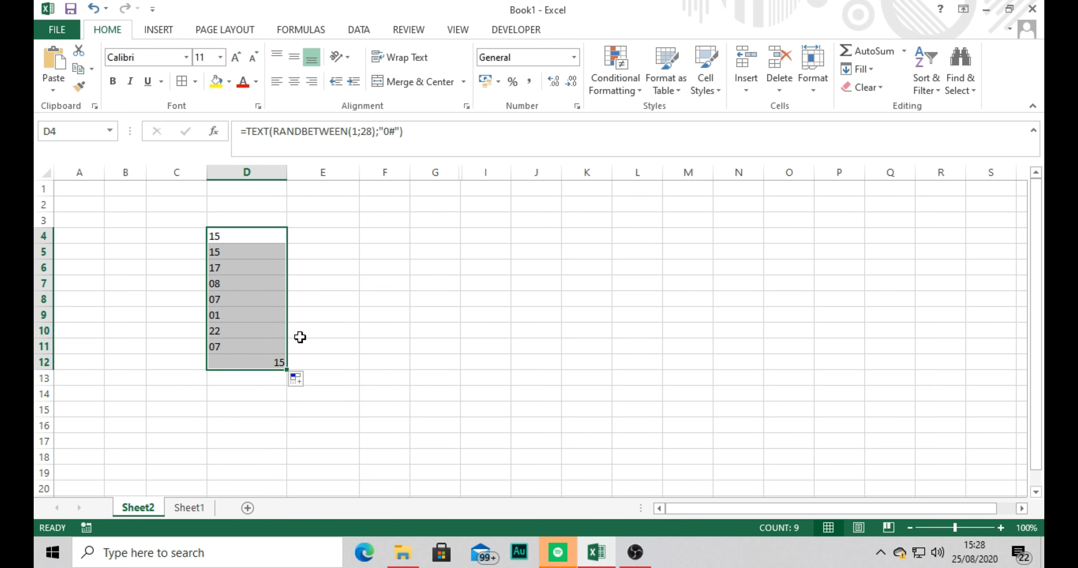
click(325, 314)
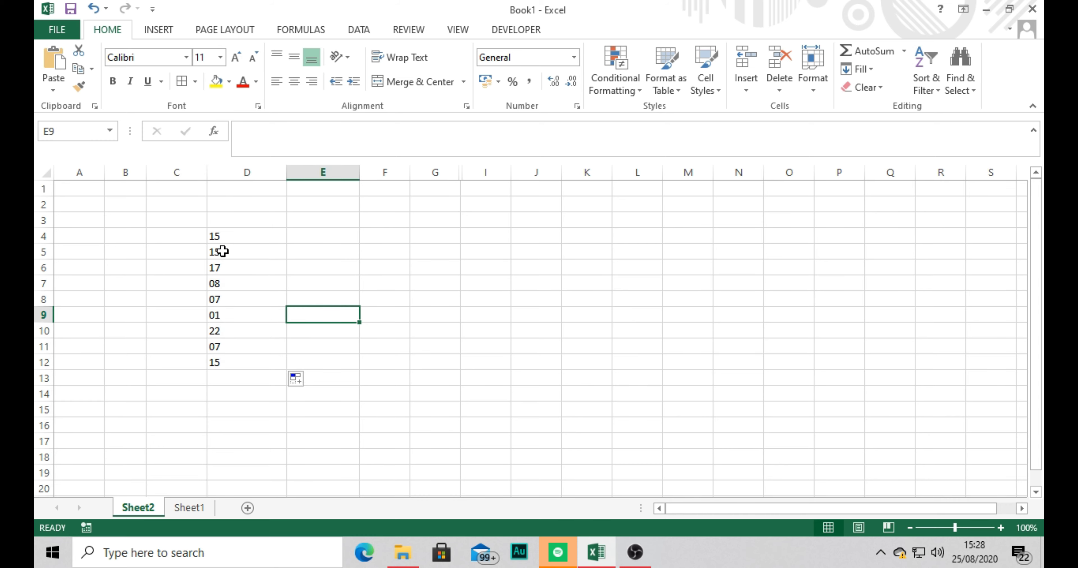
Append &"|" to the end of D4's formula and fill it down through D12.
click(226, 236)
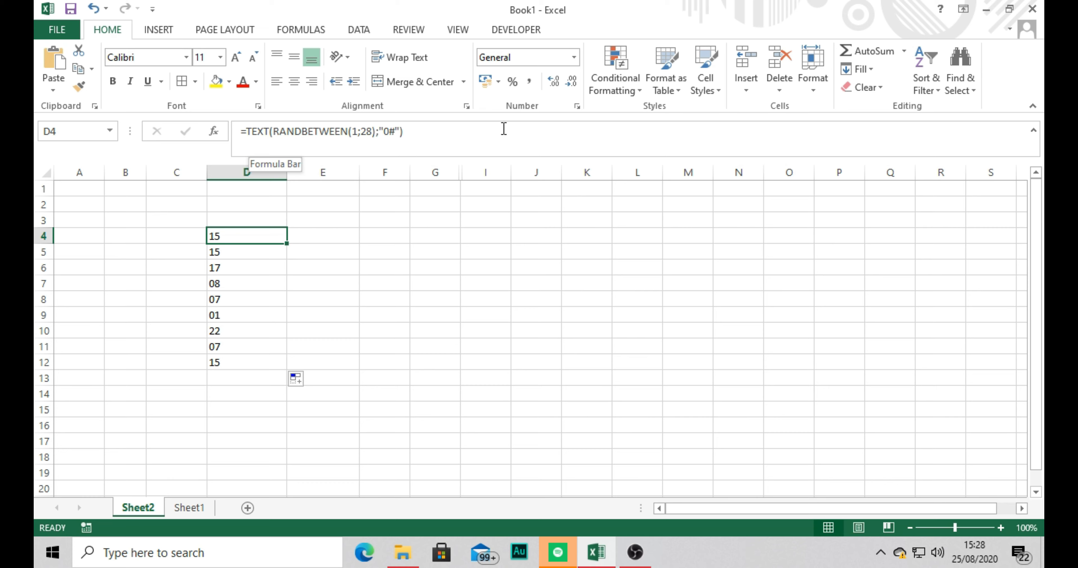
click(457, 131)
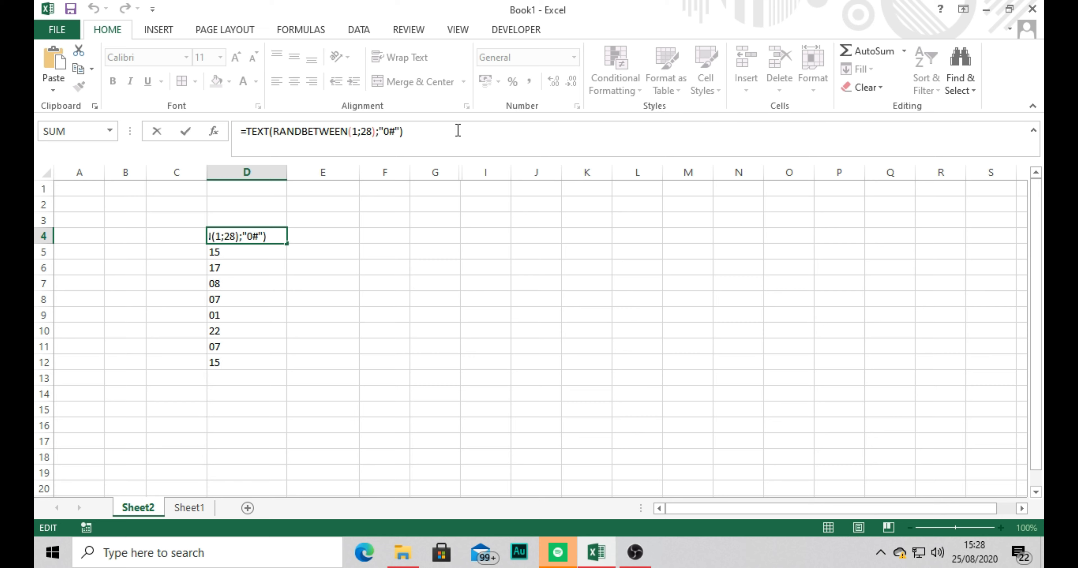
text(&"|)
text(")
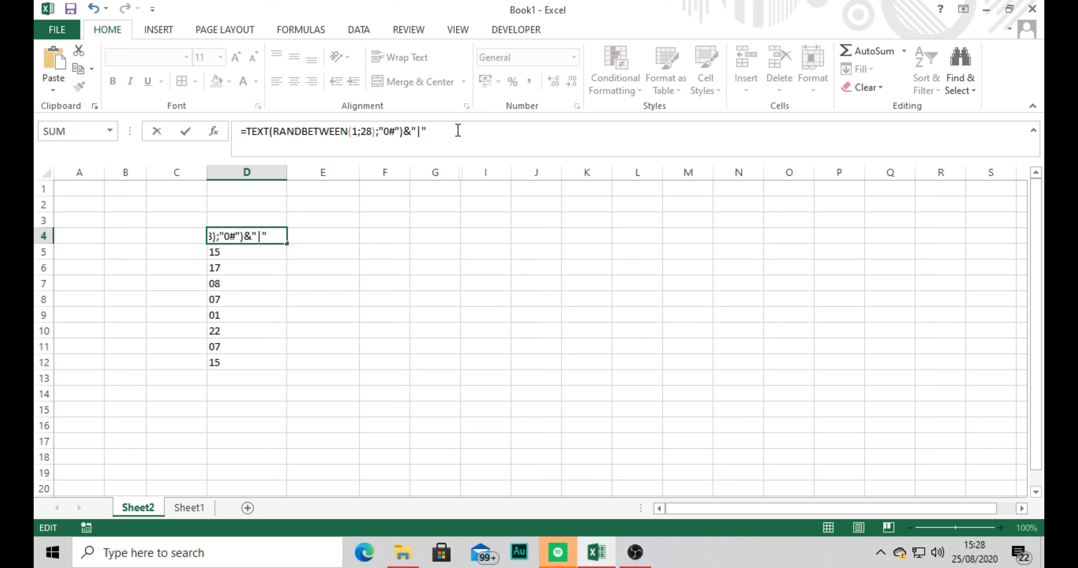
key(Return)
click(273, 236)
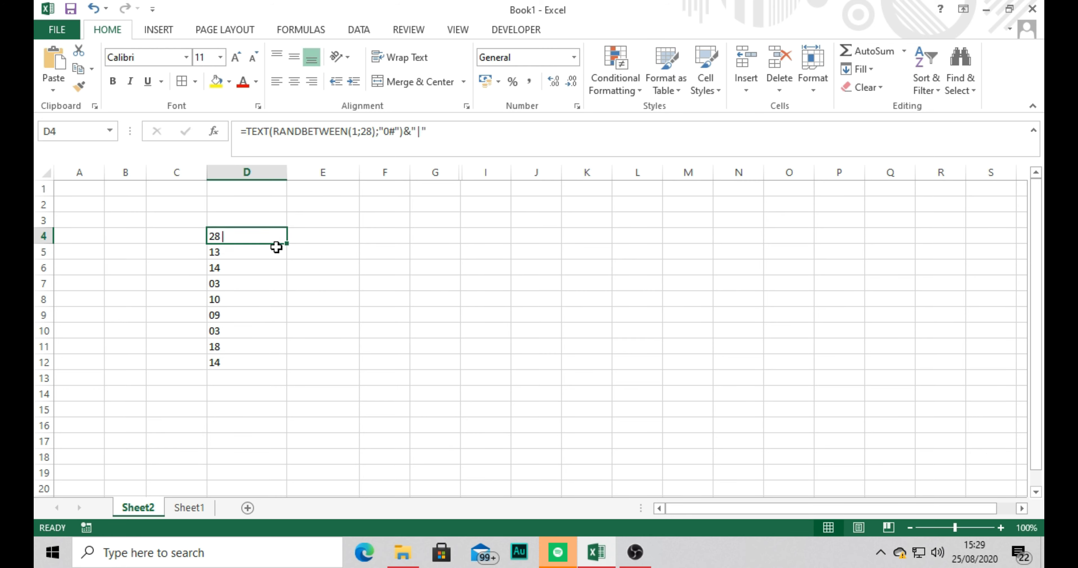
drag(286, 242, 283, 344)
Join a second copy of the TEXT(RANDBETWEEN(1;28);"0#")&"|" expression to the end of D4's formula with &.
click(268, 236)
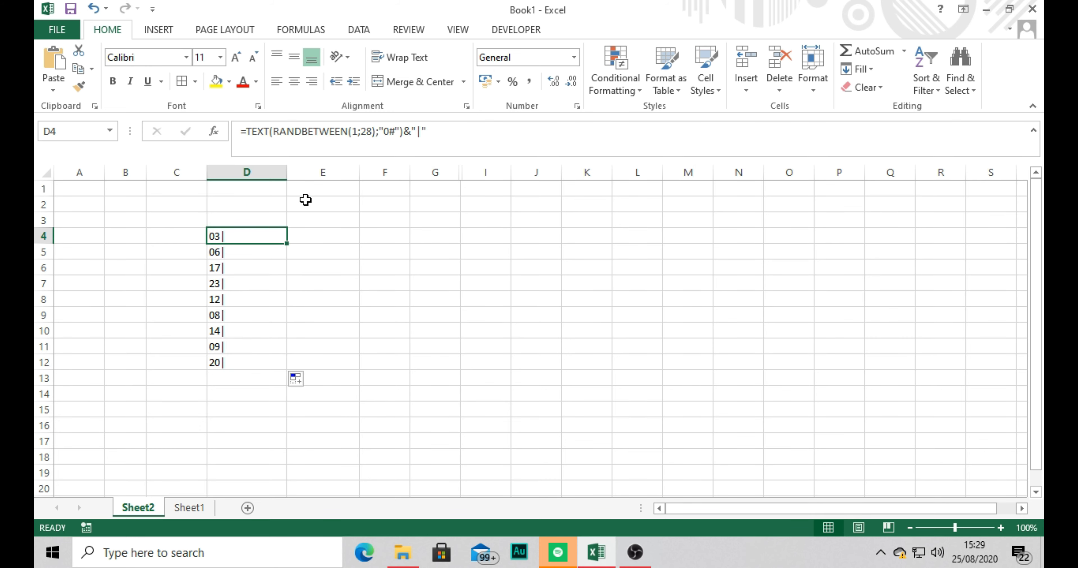
click(446, 145)
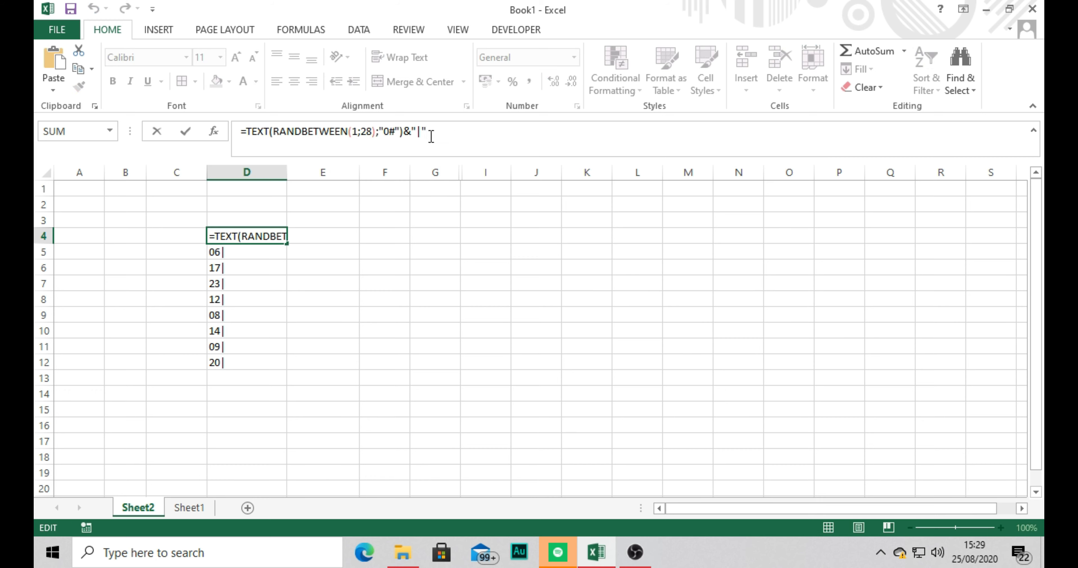
drag(431, 136, 243, 127)
key(ctrl+c)
click(440, 132)
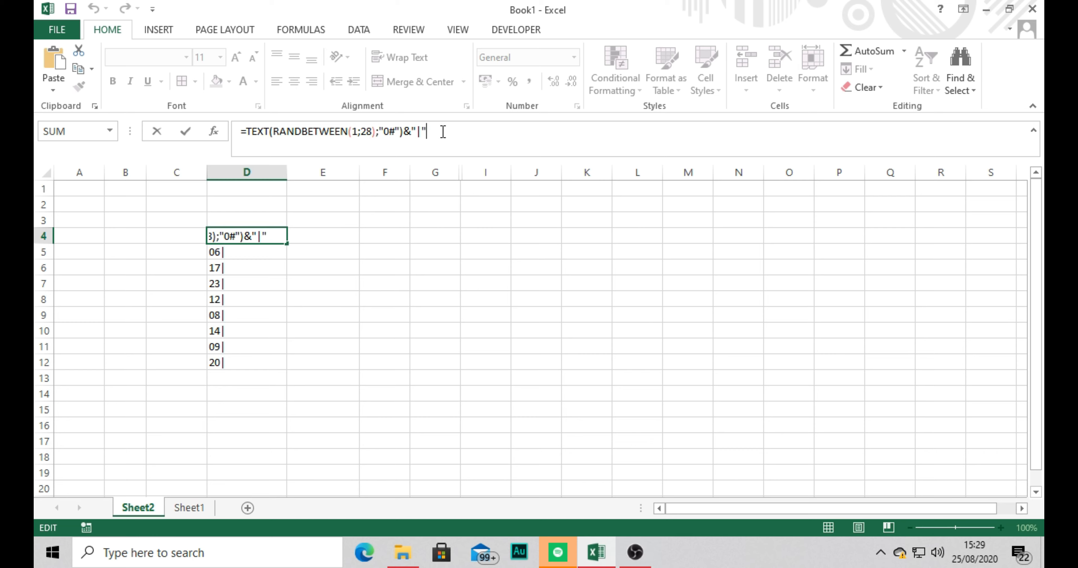
text(&)
key(ctrl+v)
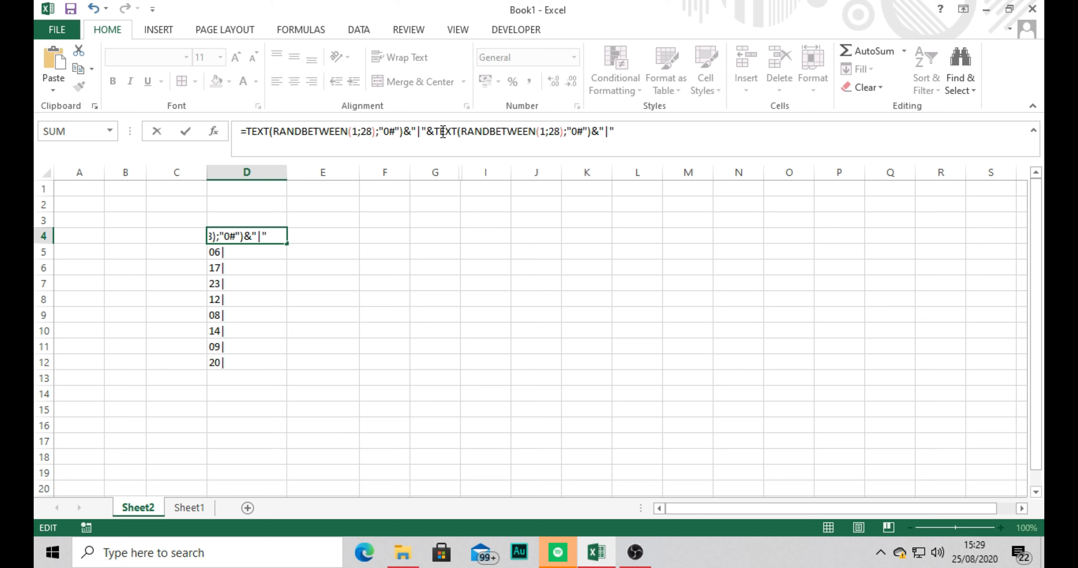
Set the upper limit of the second RANDBETWEEN in D4's formula to 12.
click(559, 131)
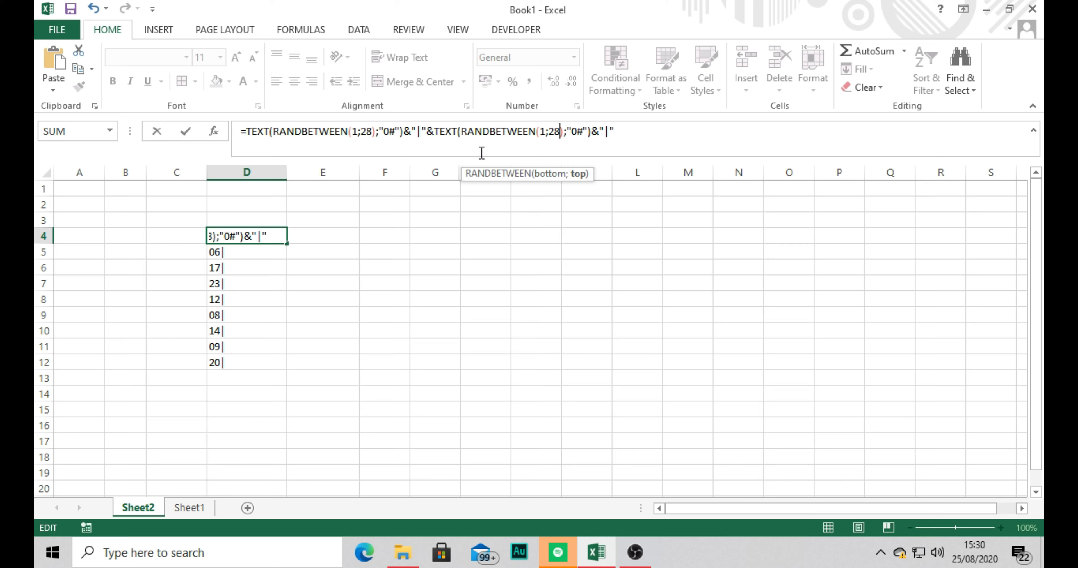
key(BackSpace)
key(BackSpace)
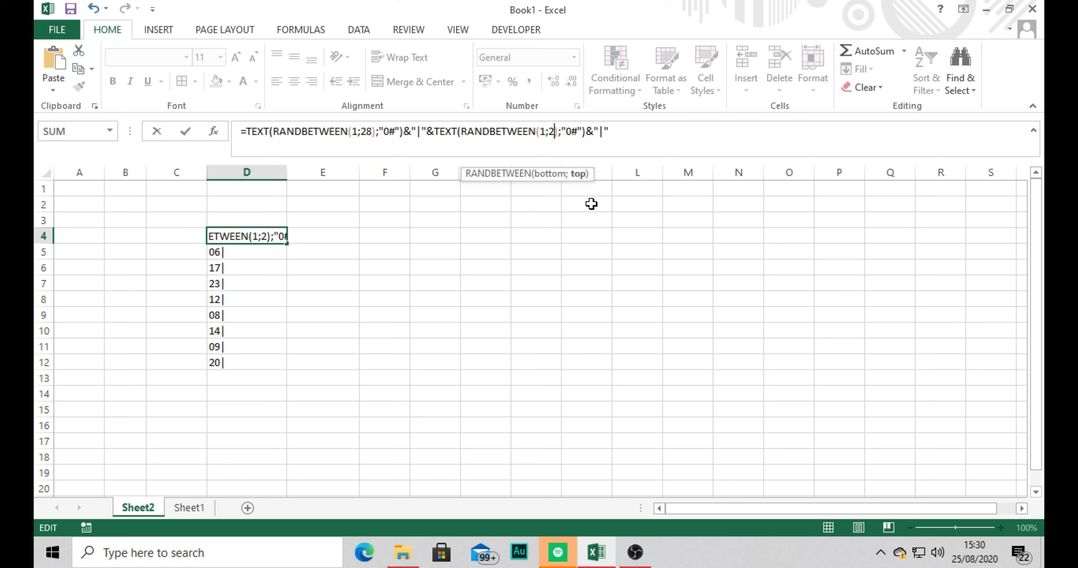
text(12)
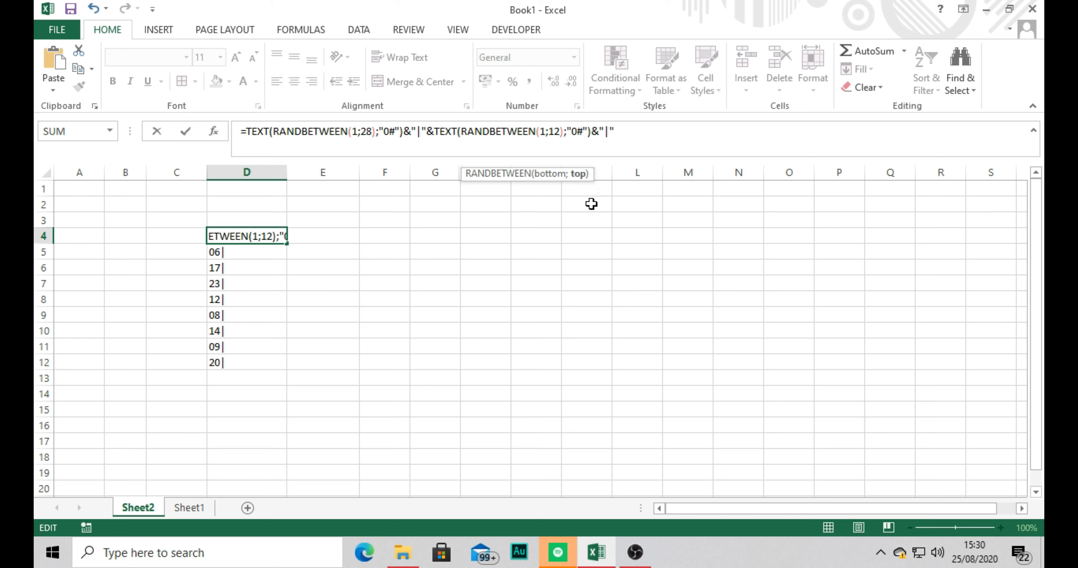
click(636, 139)
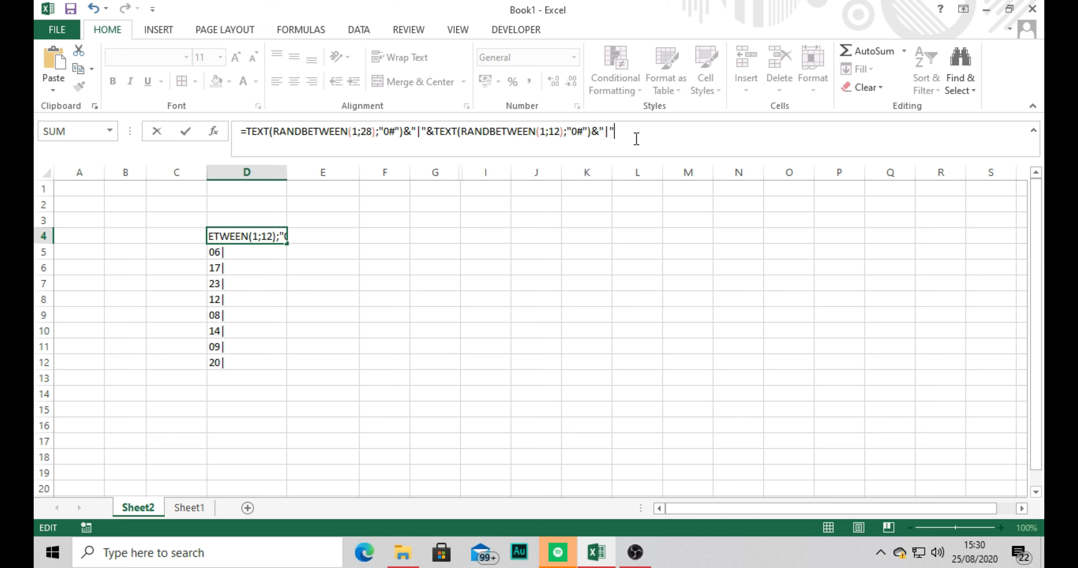
key(Return)
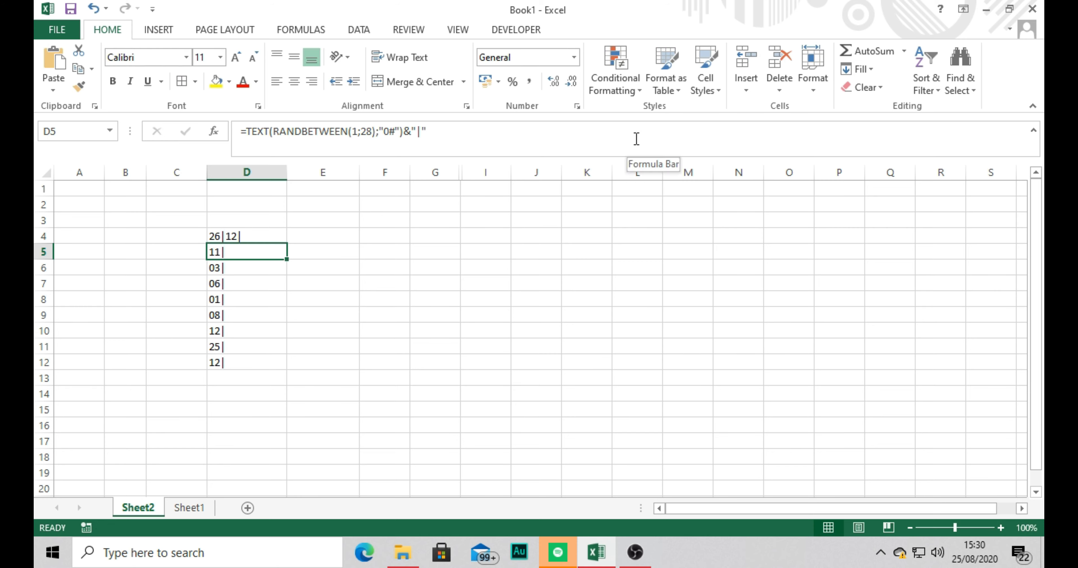
Fill D4's combined two-part formula down through D12 and return to D4.
click(274, 234)
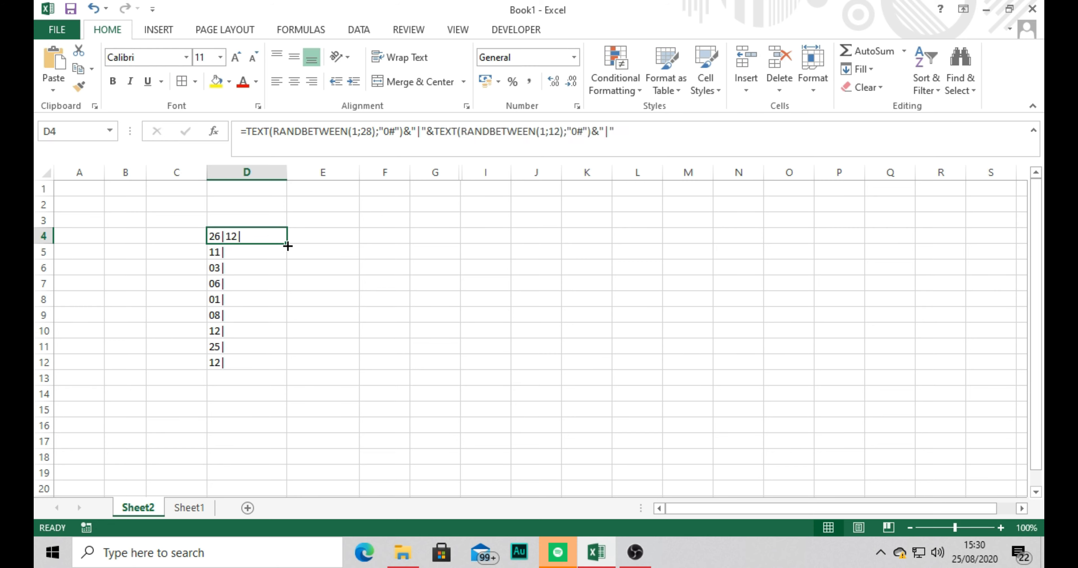
drag(287, 246, 272, 369)
click(259, 236)
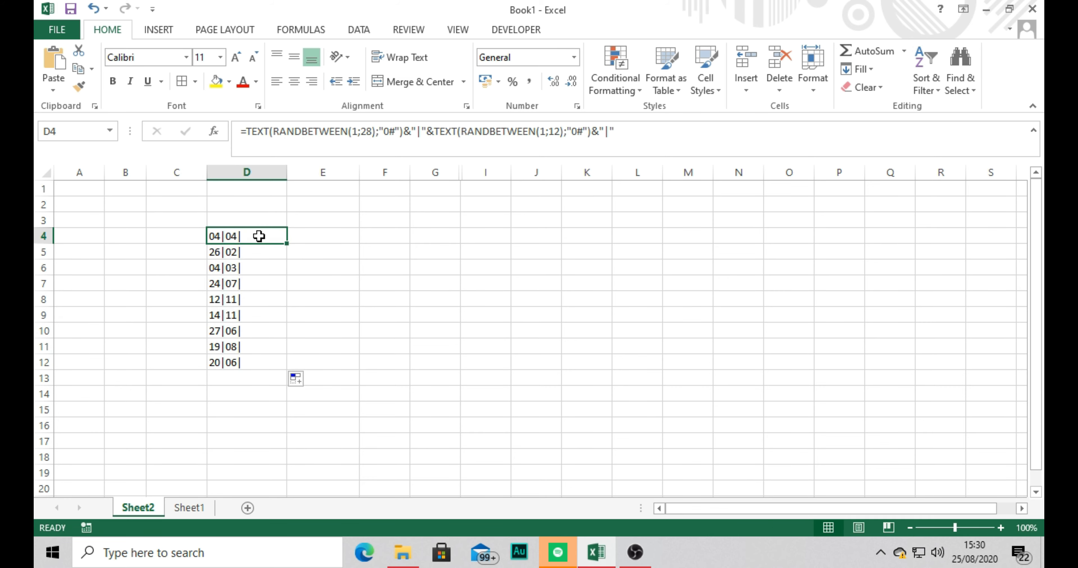
Append &RANDBETWEEN(2000;2006) to the end of D4's formula, accepting the offered closing-parenthesis correction.
click(642, 134)
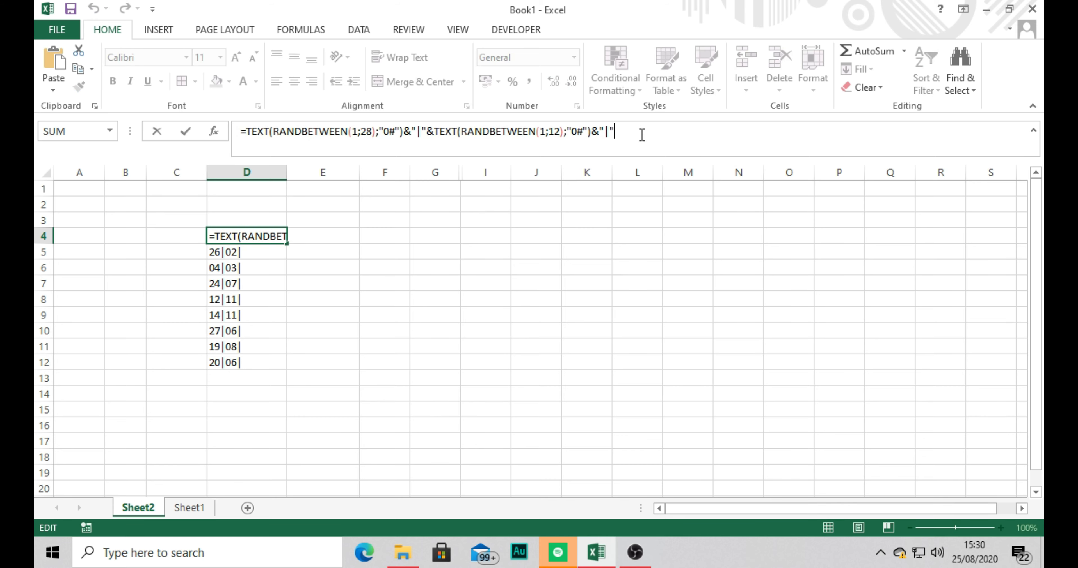
text(&RAND)
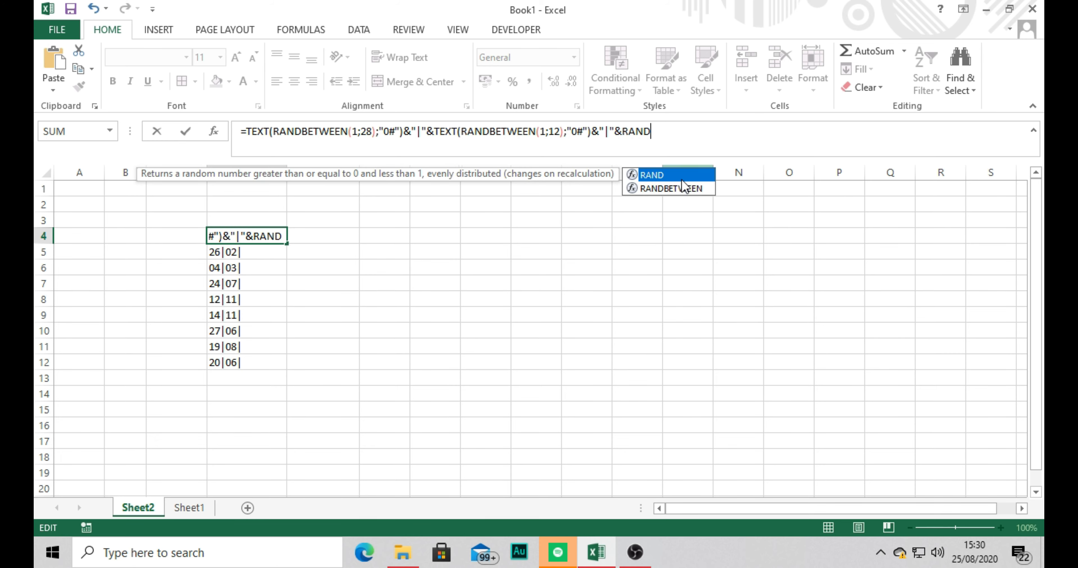
double_click(682, 188)
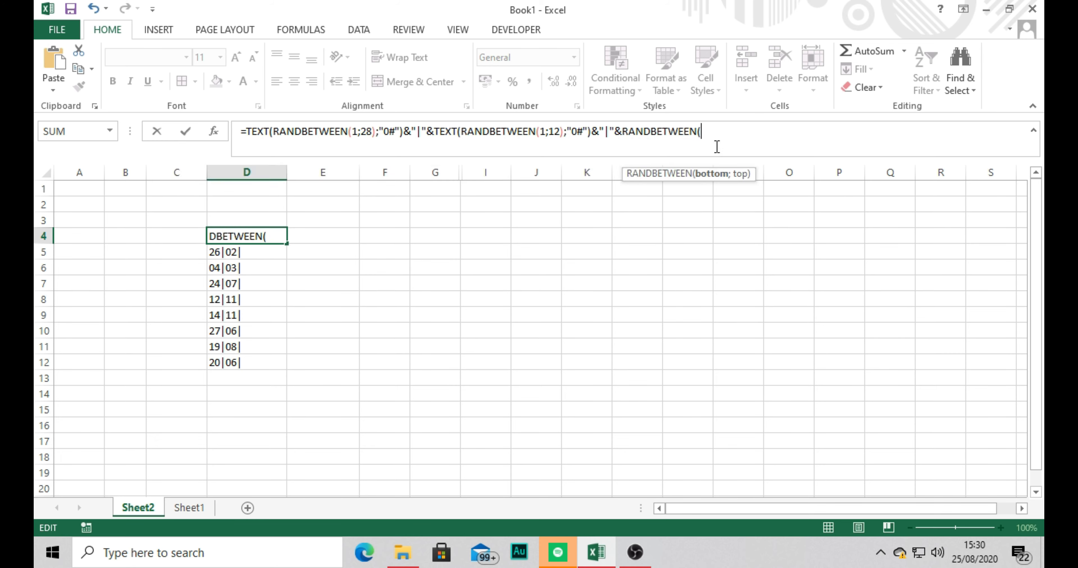
text(2000)
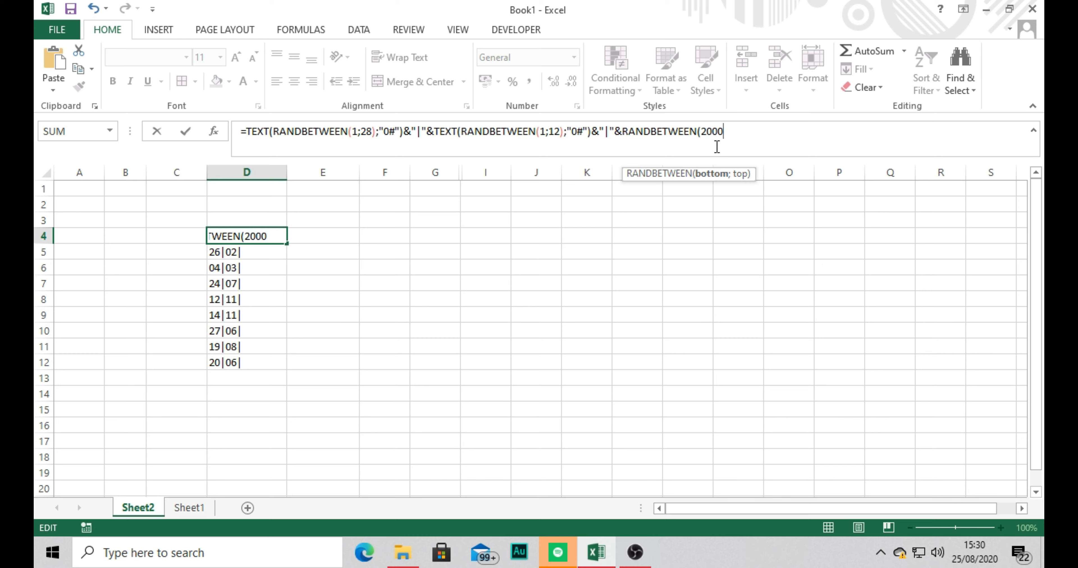
text(;2006)
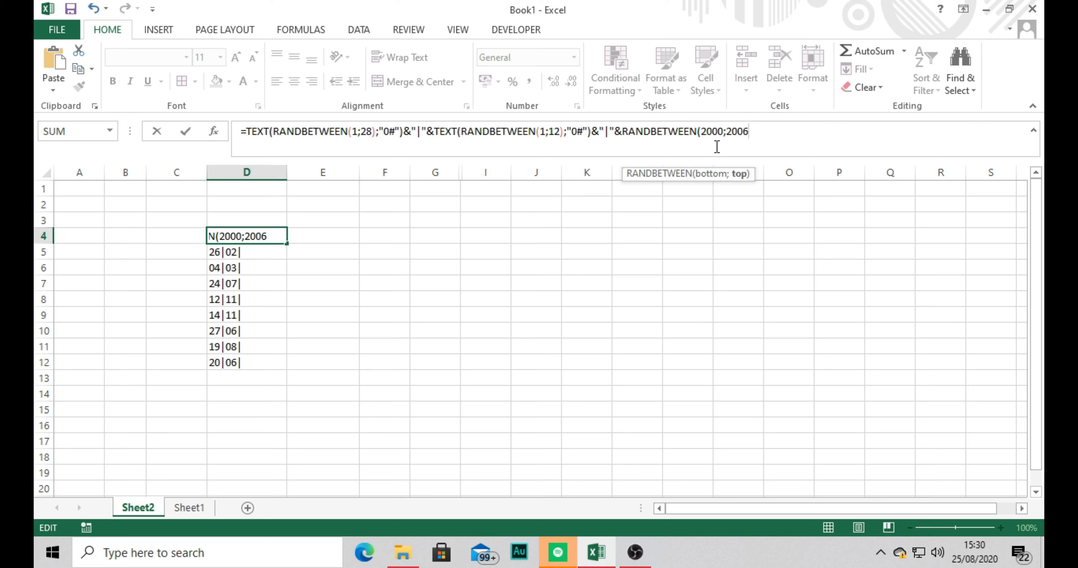
key(Return)
key(Return)
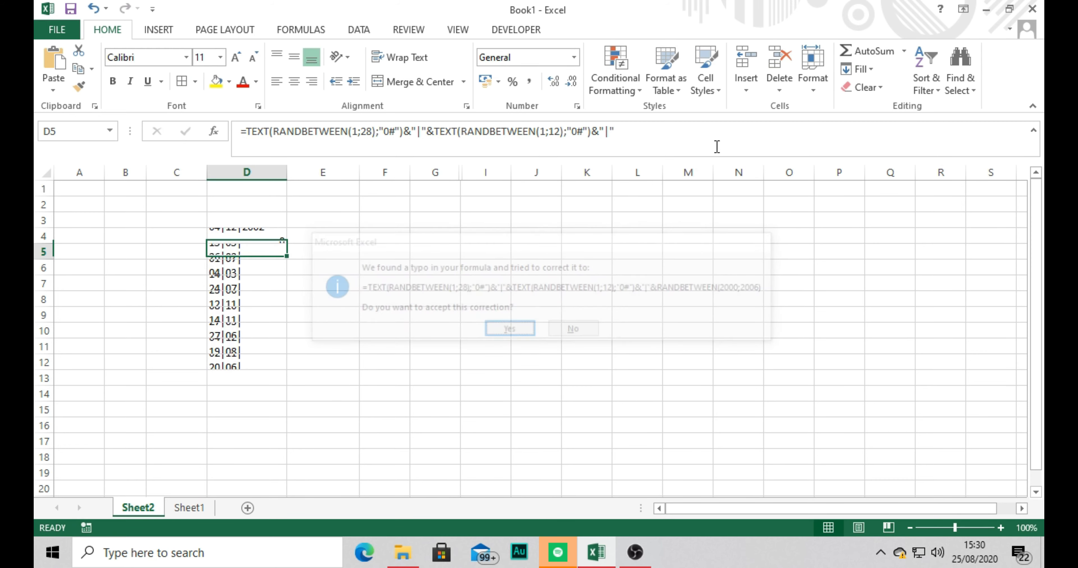
Fill D4's complete day, month and year formula down through D12.
click(258, 229)
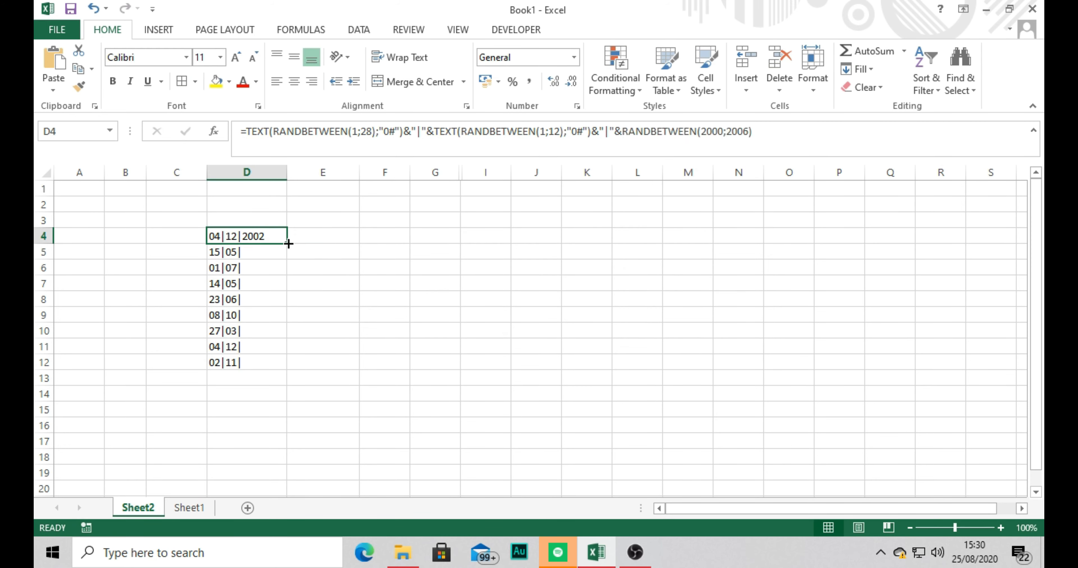
drag(287, 244, 271, 376)
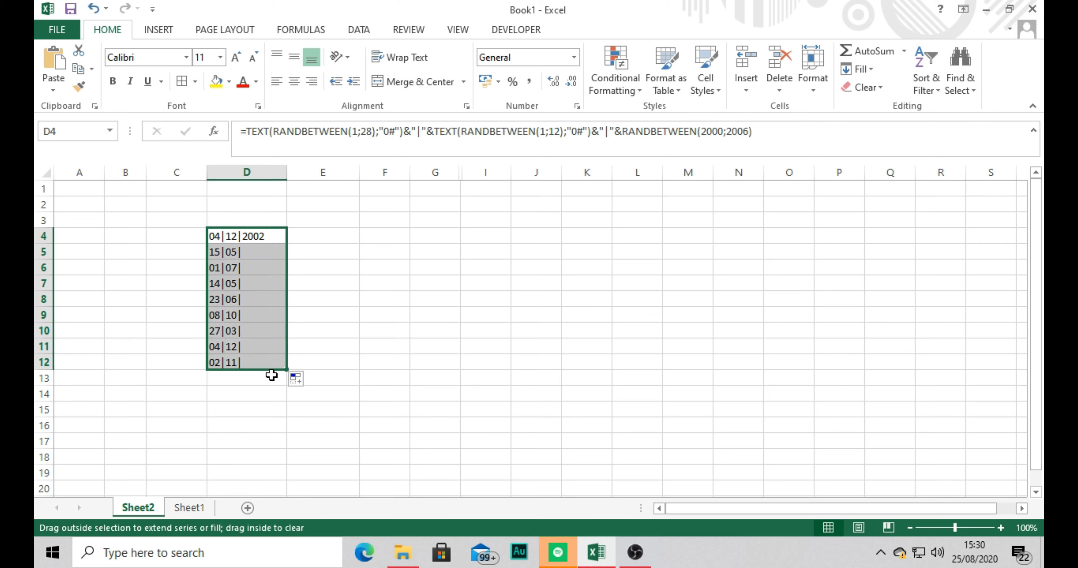
click(364, 289)
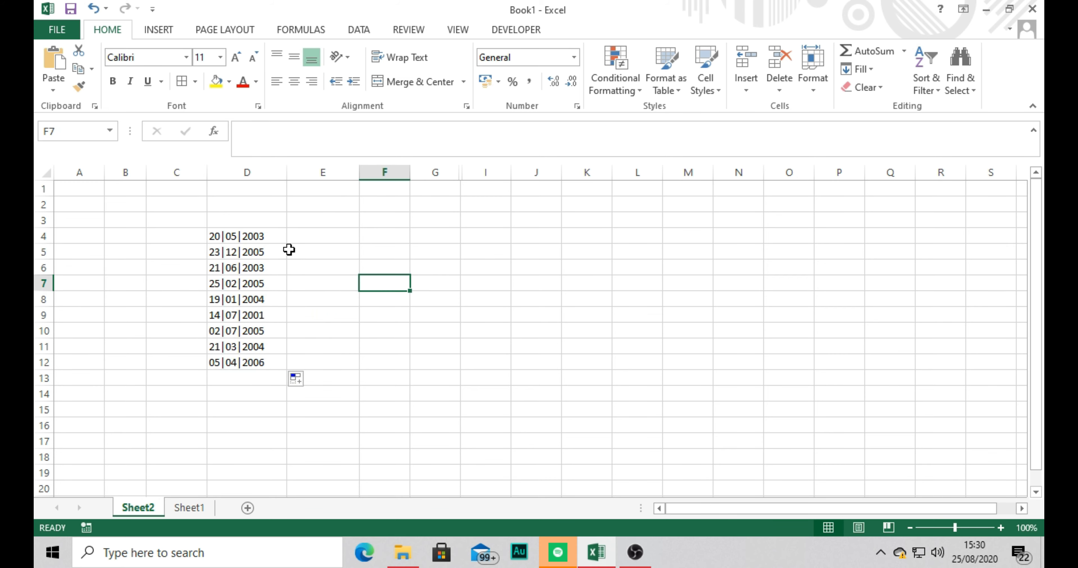
click(243, 235)
click(241, 256)
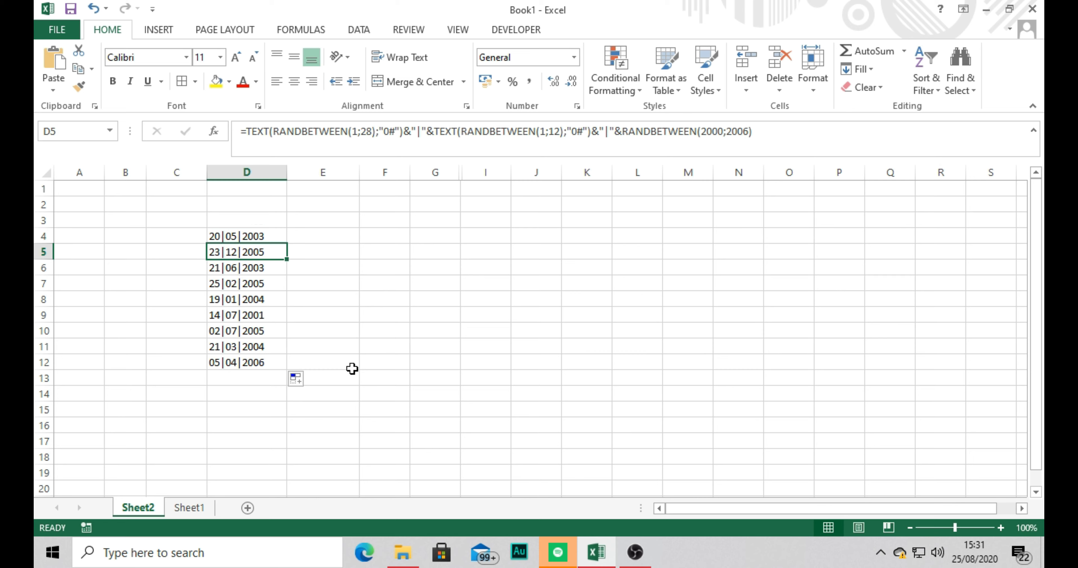
click(267, 237)
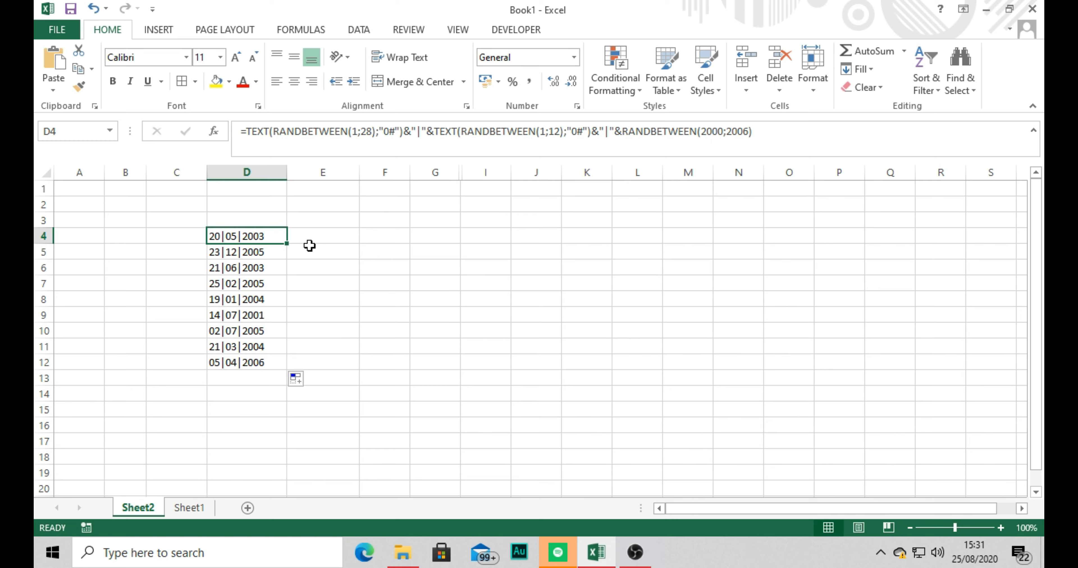
Enter =SUBSTITUTE(D4;"|";"-") in E4 to replace the | separators with hyphens.
click(322, 238)
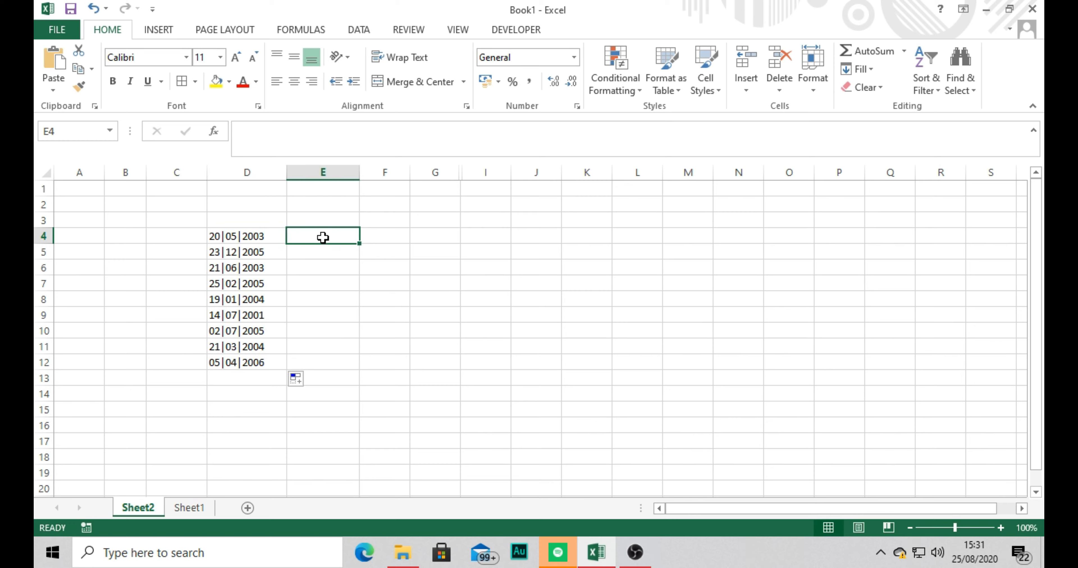
text(=)
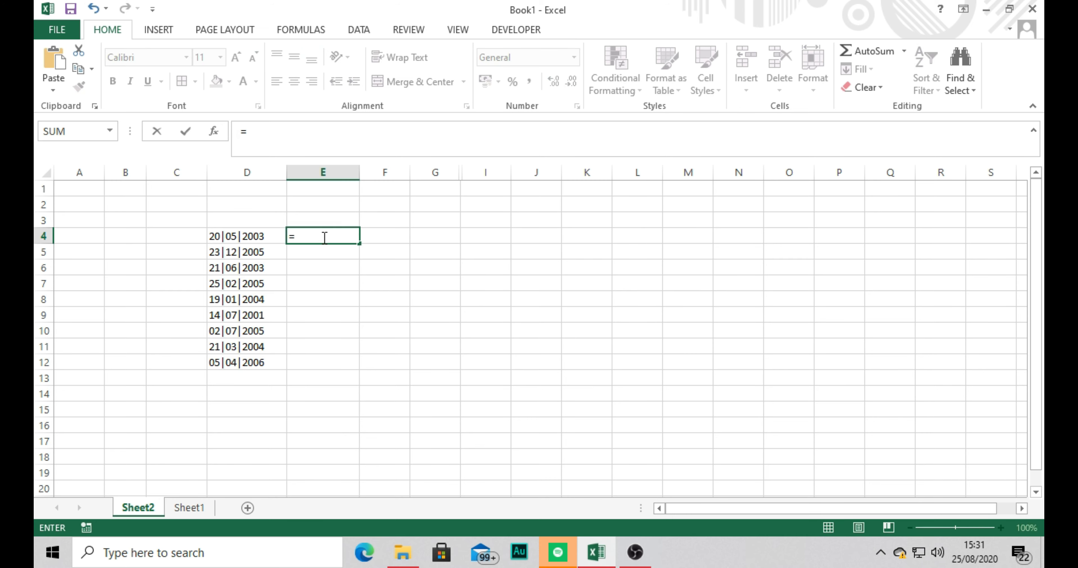
click(277, 137)
text(SUB)
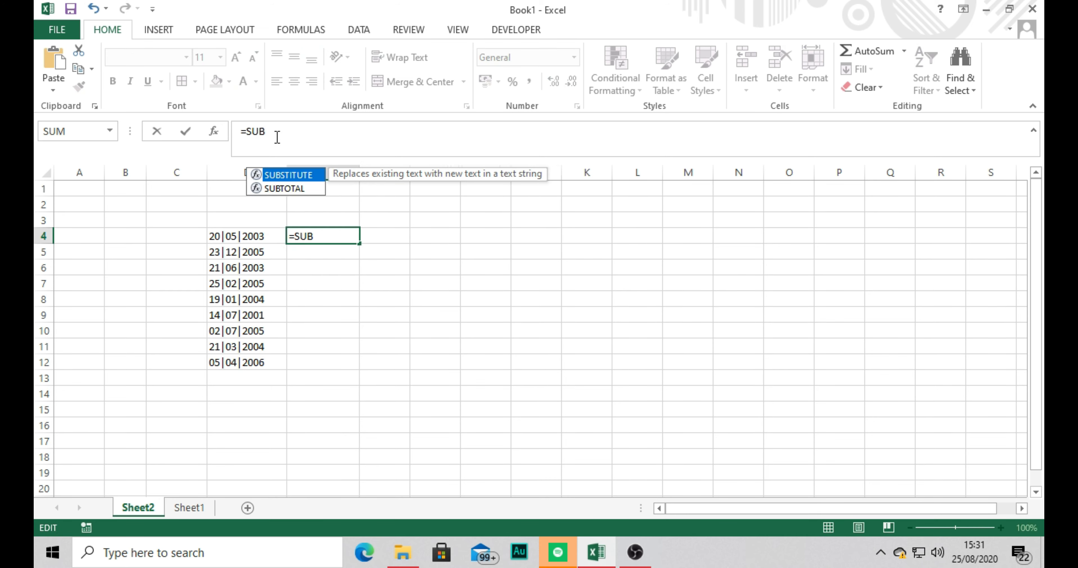
double_click(285, 175)
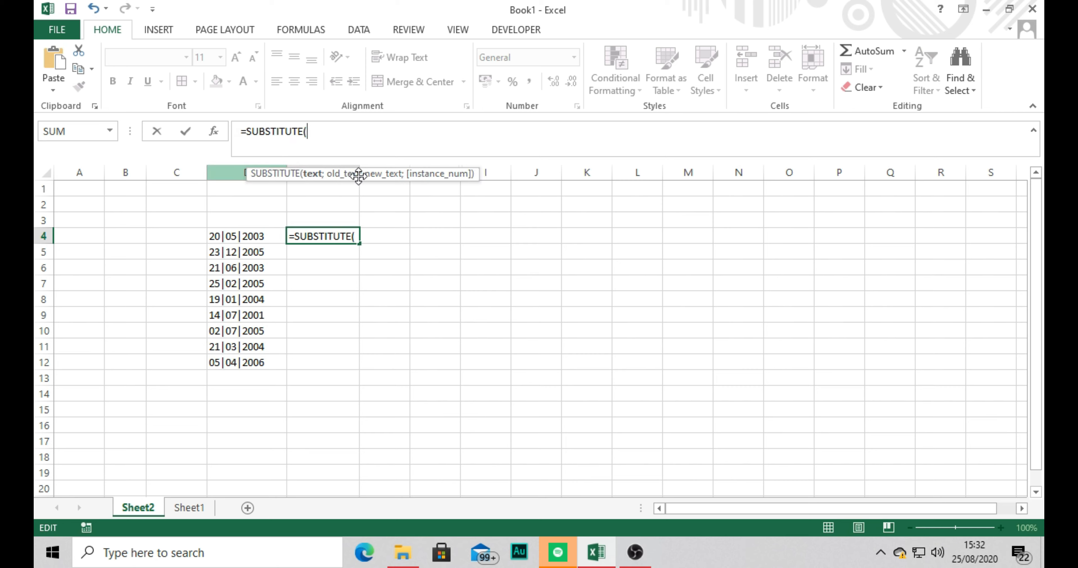
click(217, 236)
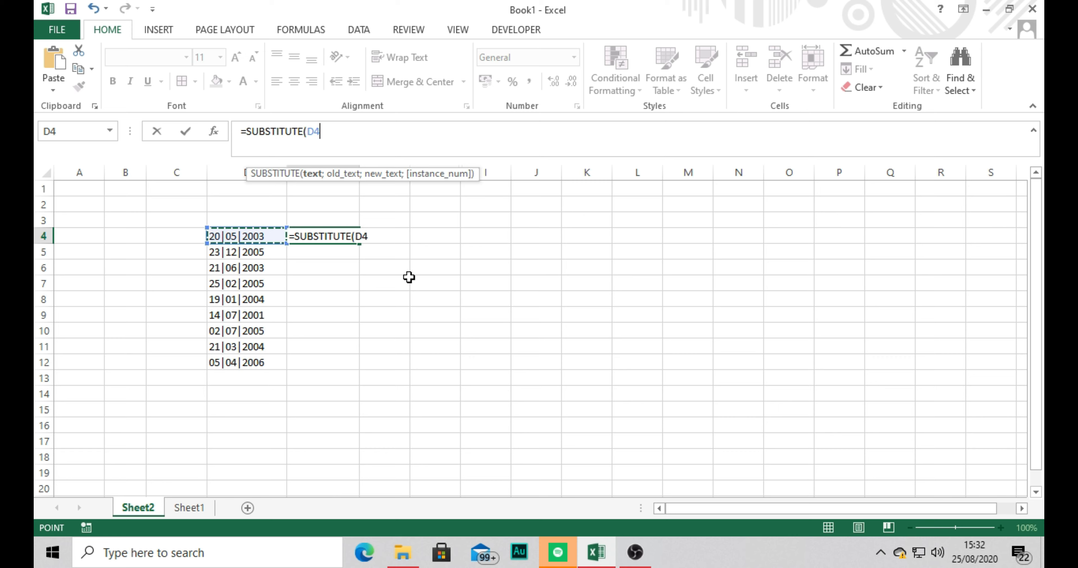
text(;)
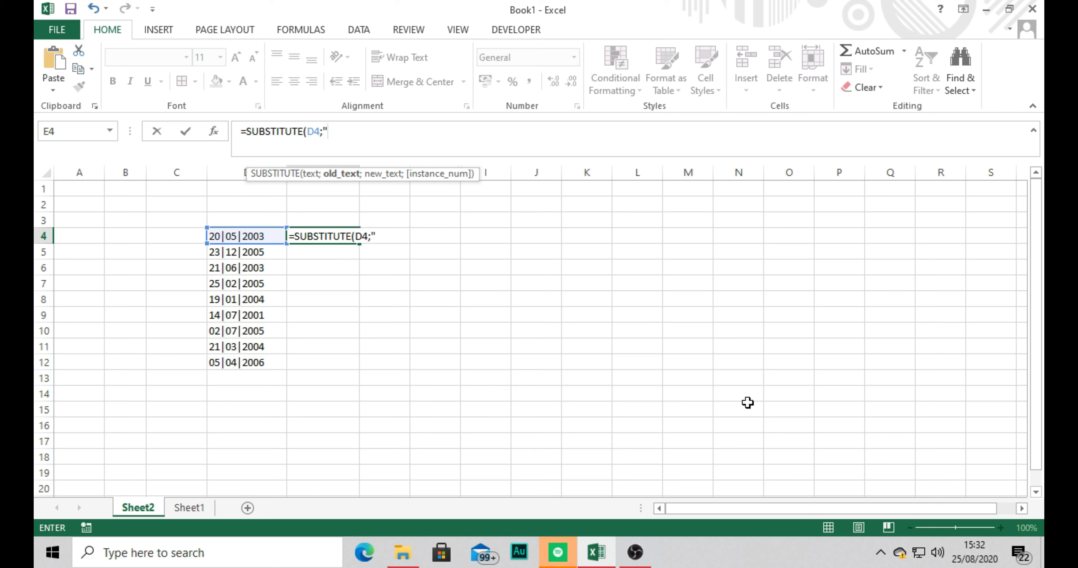
text(|";)
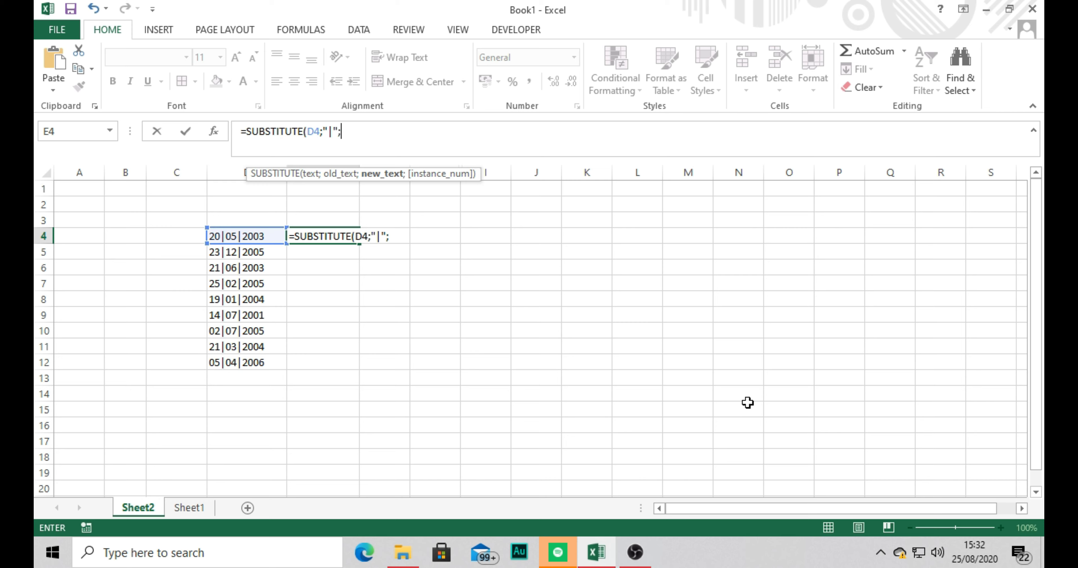
text("-"))
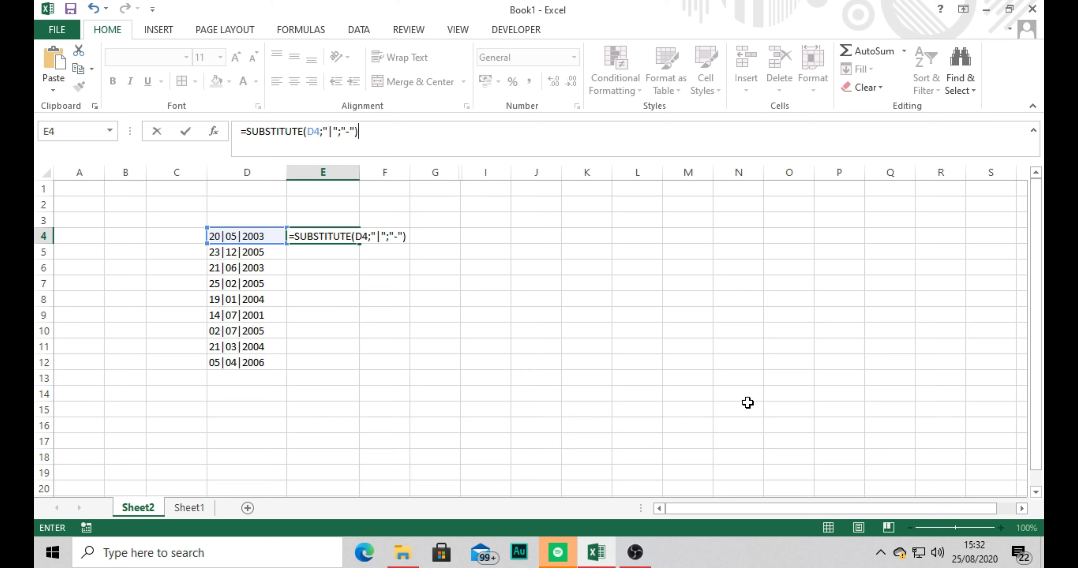
key(Return)
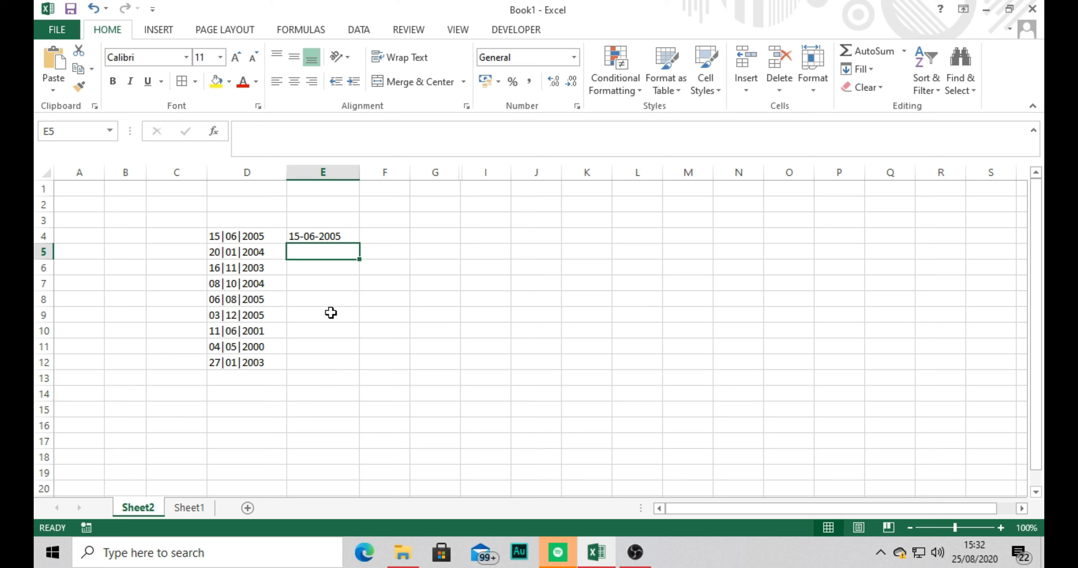
Fill E4's SUBSTITUTE formula down through E12.
click(350, 237)
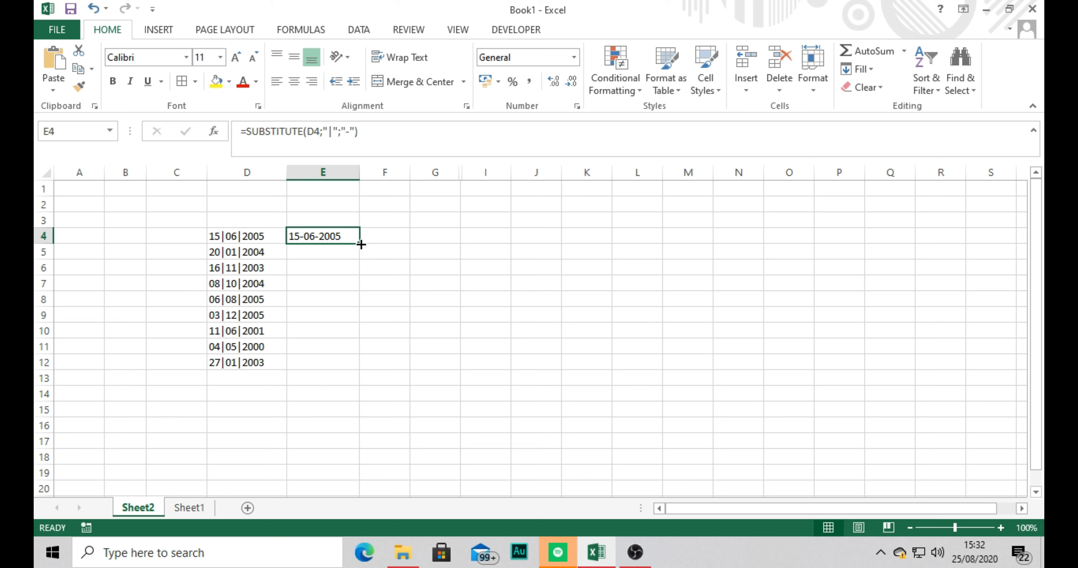
drag(359, 245, 343, 370)
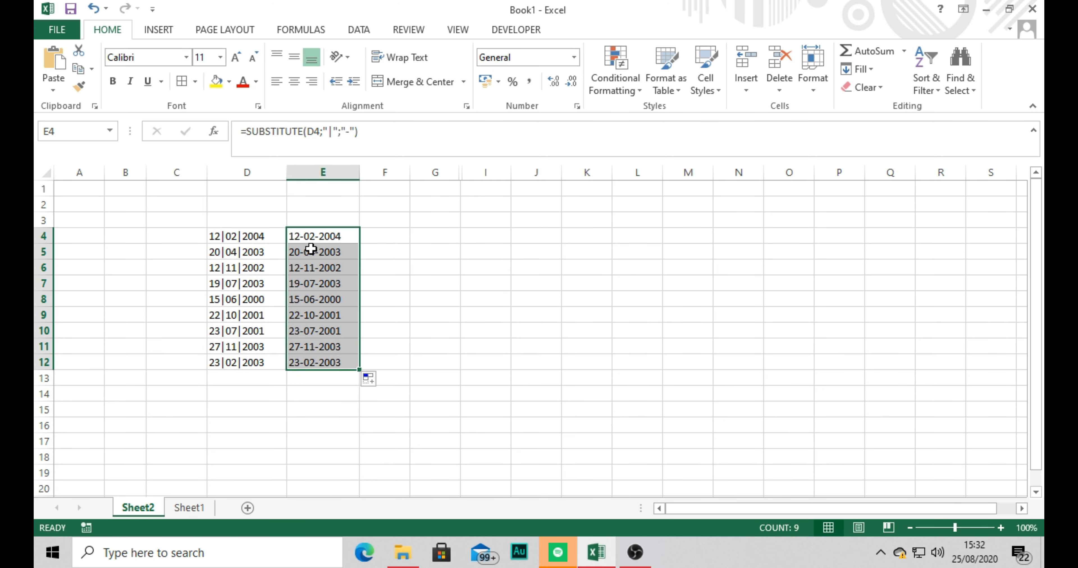
click(267, 240)
click(306, 241)
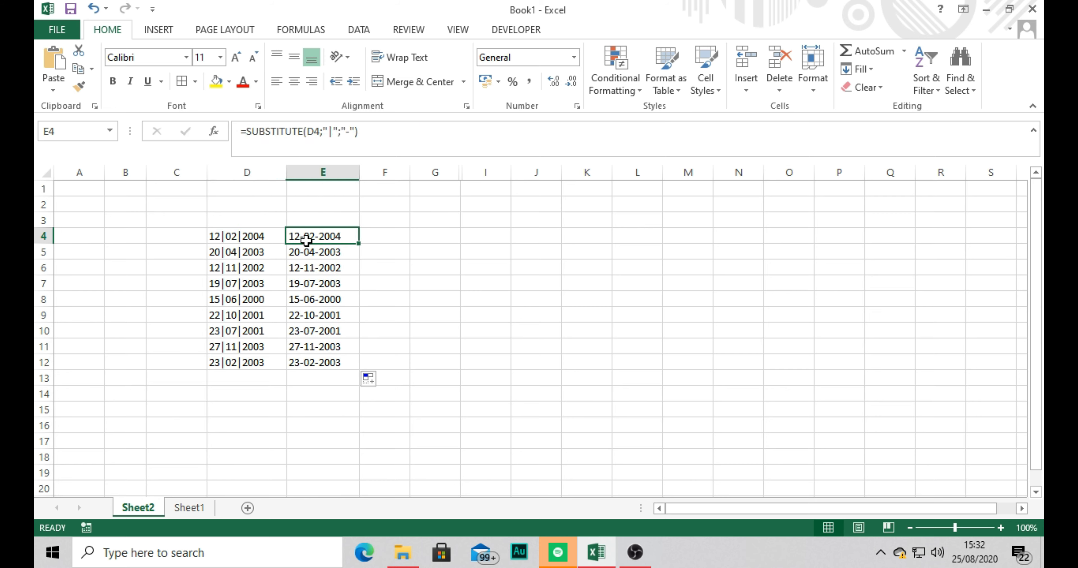
click(230, 238)
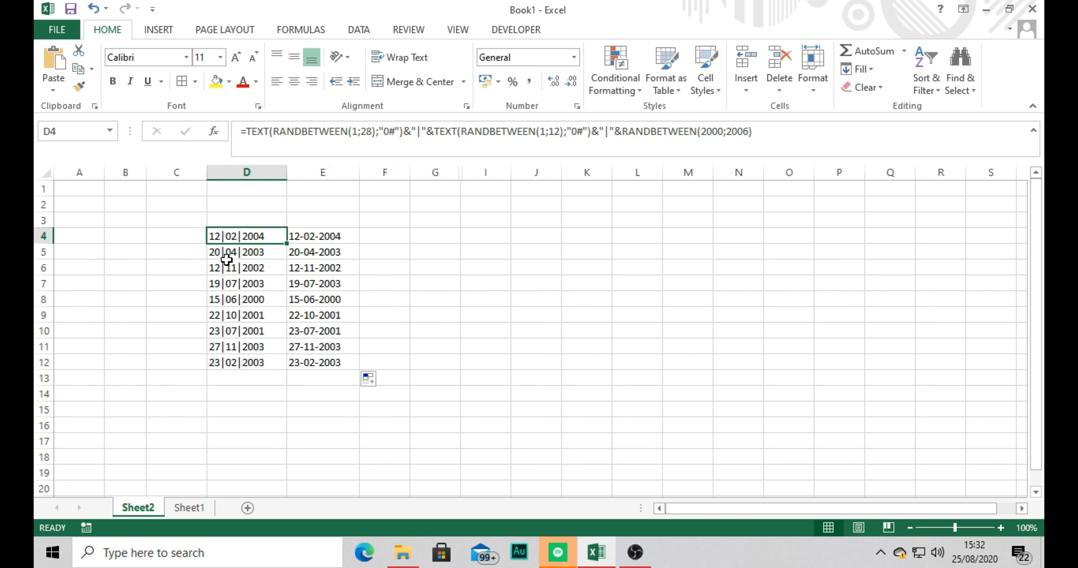
Wrap E4's SUBSTITUTE formula in VALUE( ) to convert the text date to a number.
click(316, 237)
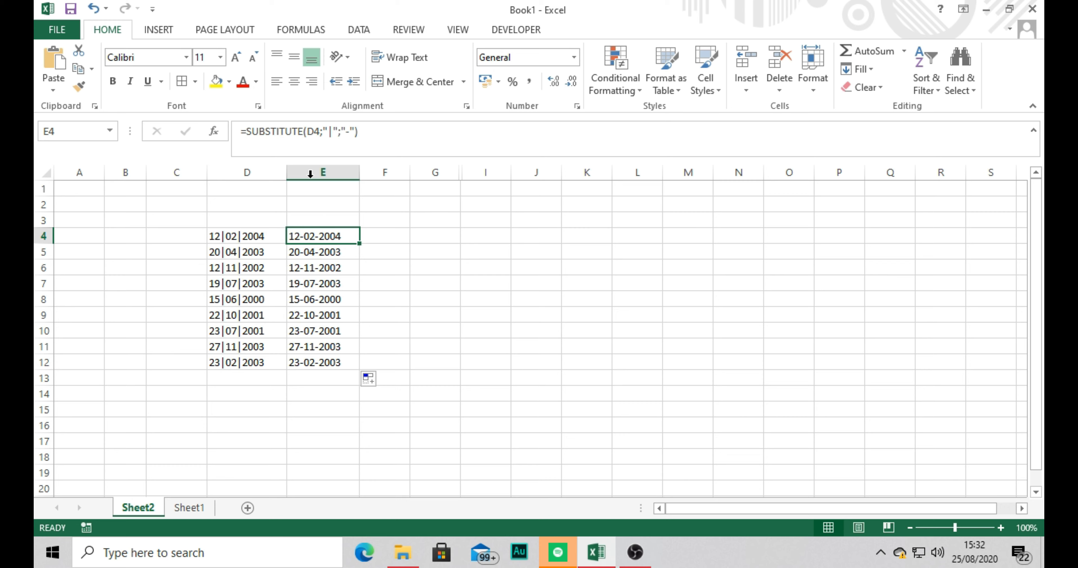
click(246, 132)
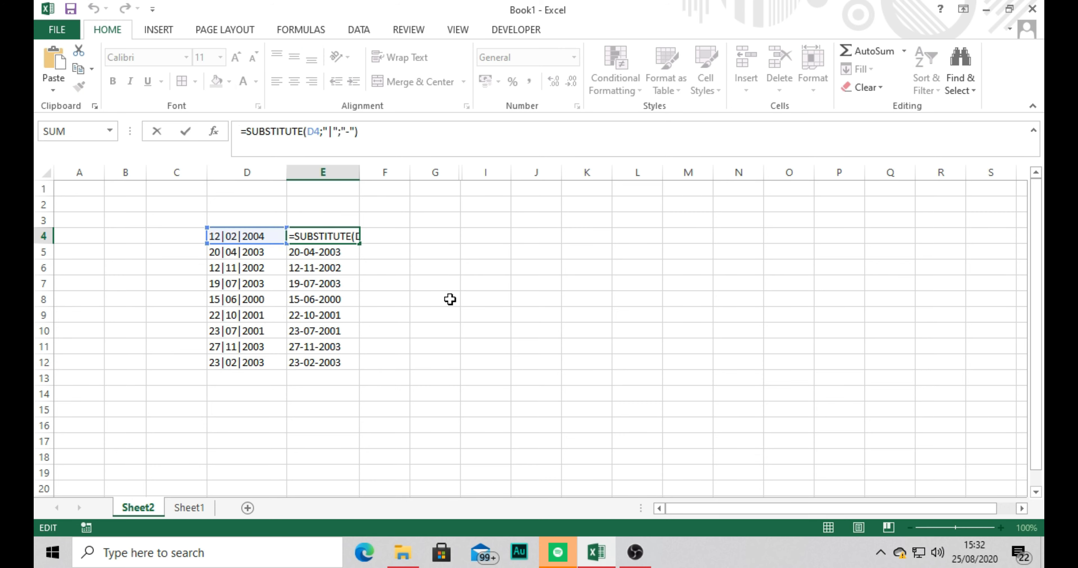
text(VALUE)
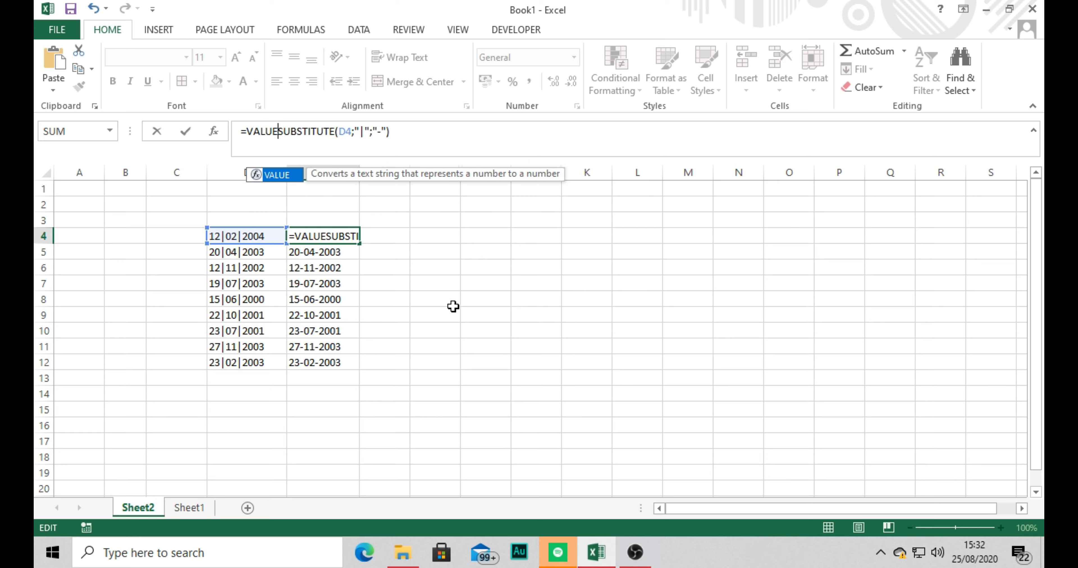
text(()
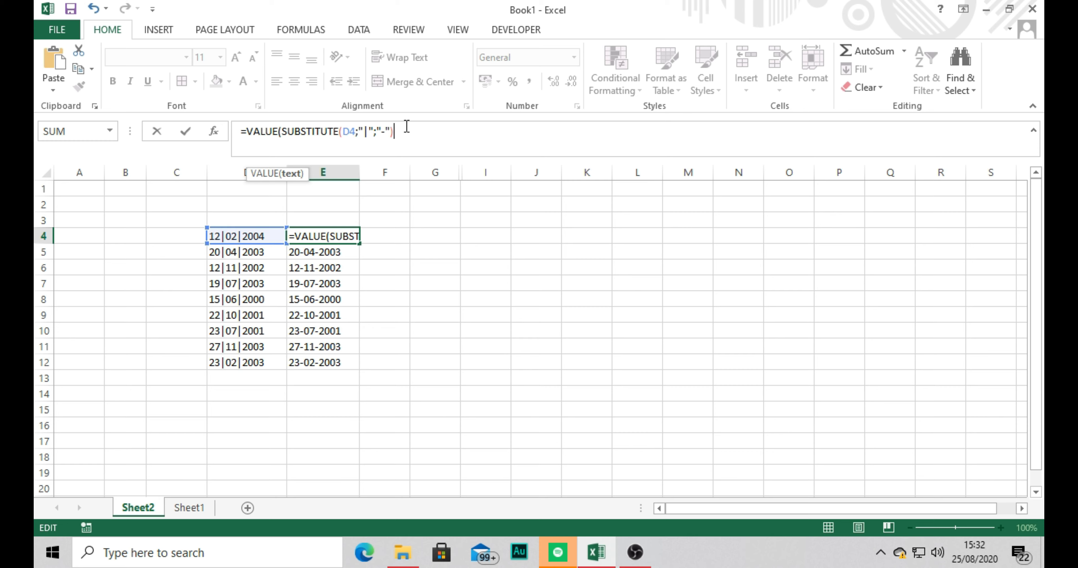
text())
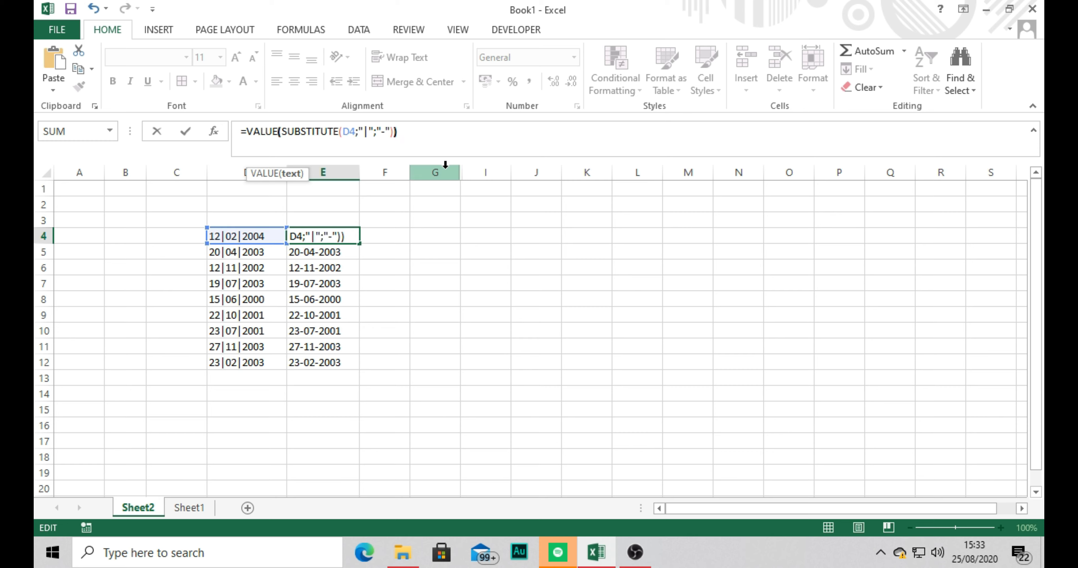
key(Return)
Fill E4's VALUE(SUBSTITUTE) formula down through E12 and return to E4.
click(354, 236)
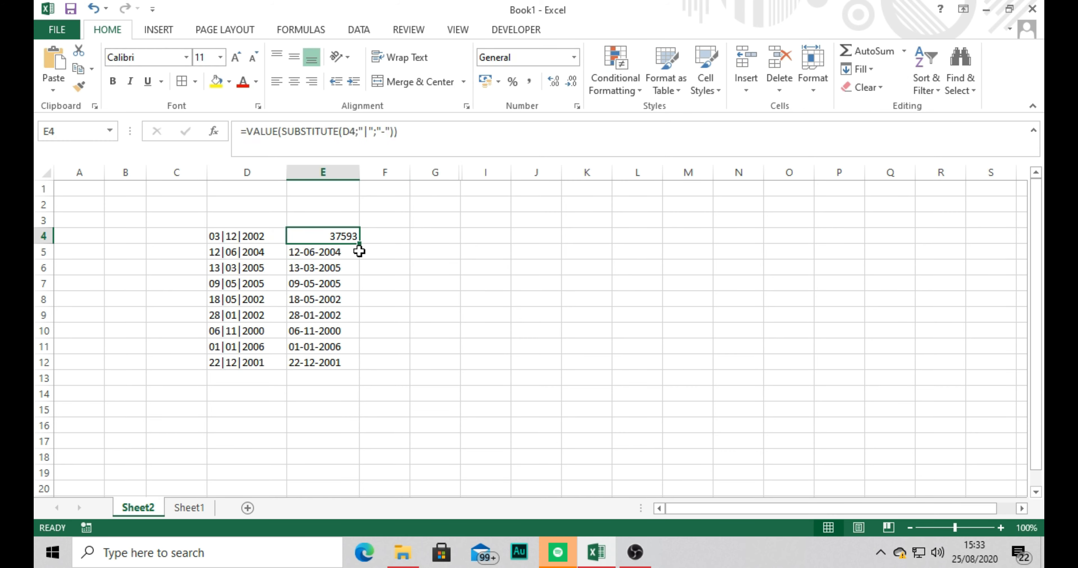
drag(361, 244, 335, 374)
click(348, 238)
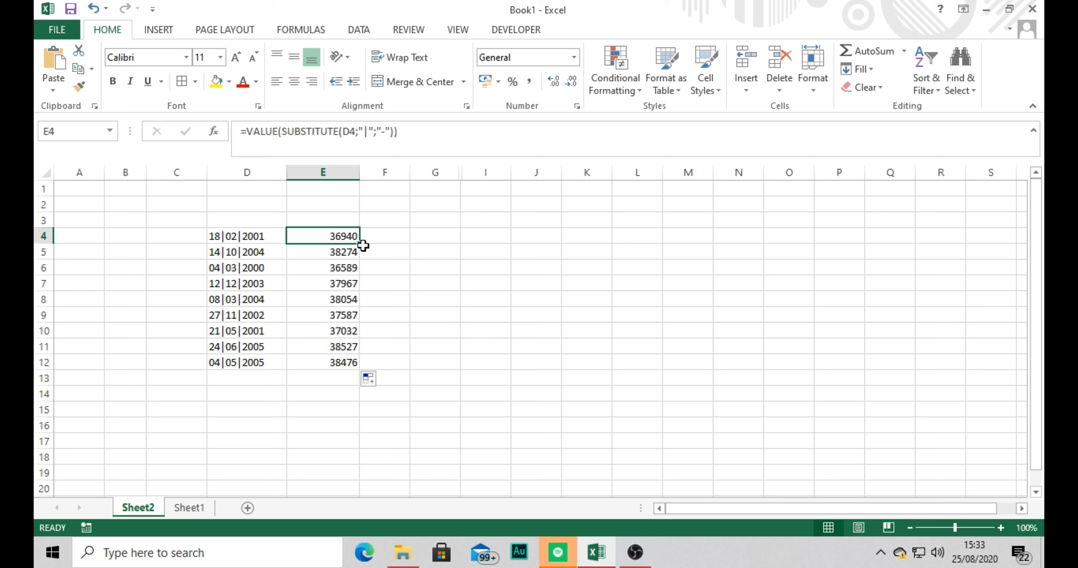
click(573, 58)
click(572, 58)
click(434, 315)
drag(341, 241, 305, 362)
Wrap E4's VALUE formula in DATEDIF with NOW() as end date and "Y" as unit to calculate full years.
click(298, 238)
click(246, 132)
text(DA)
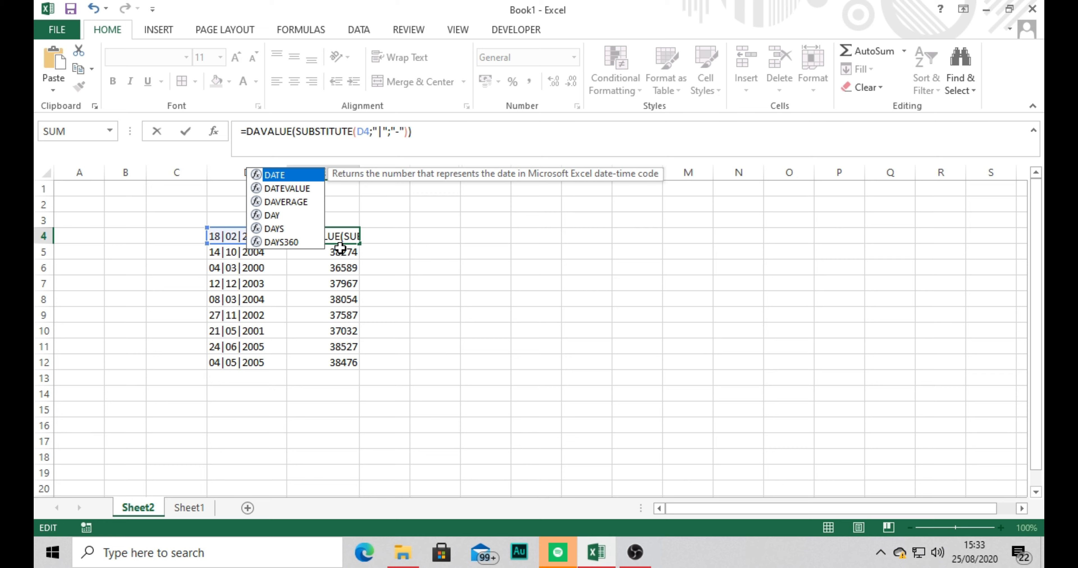
text(TE)
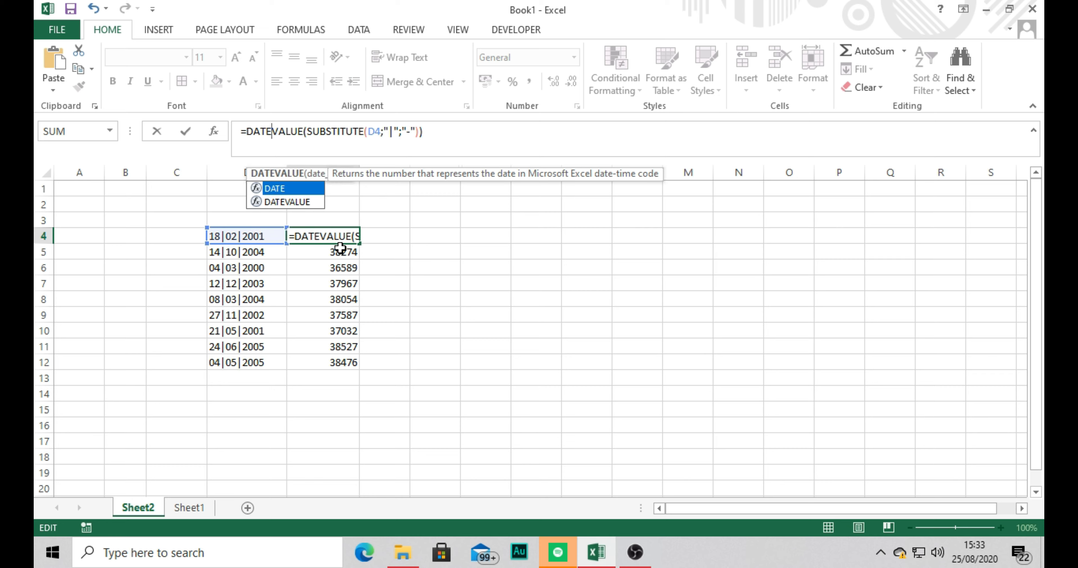
text(DIF)
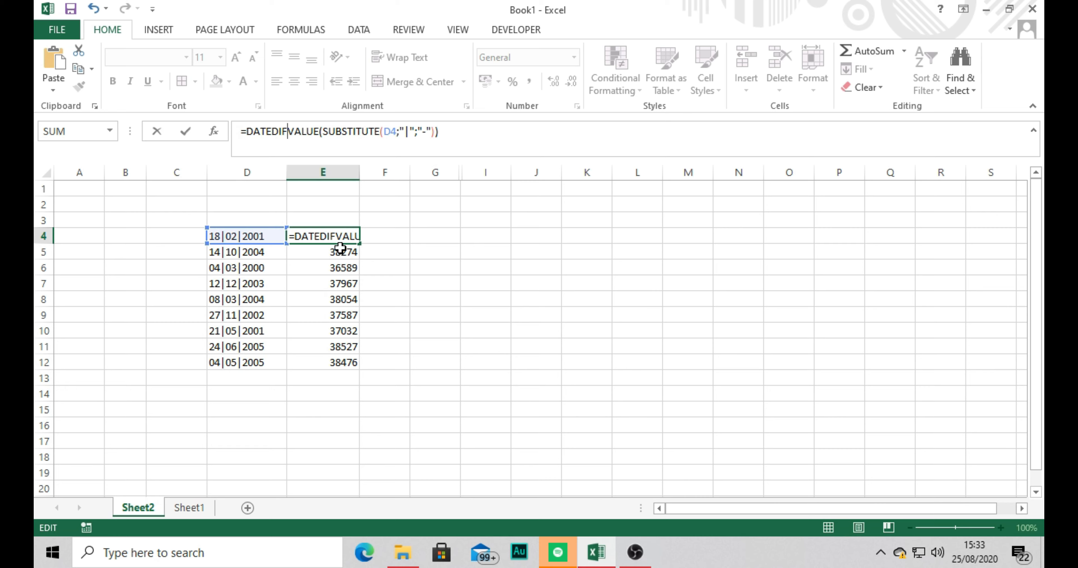
text(()
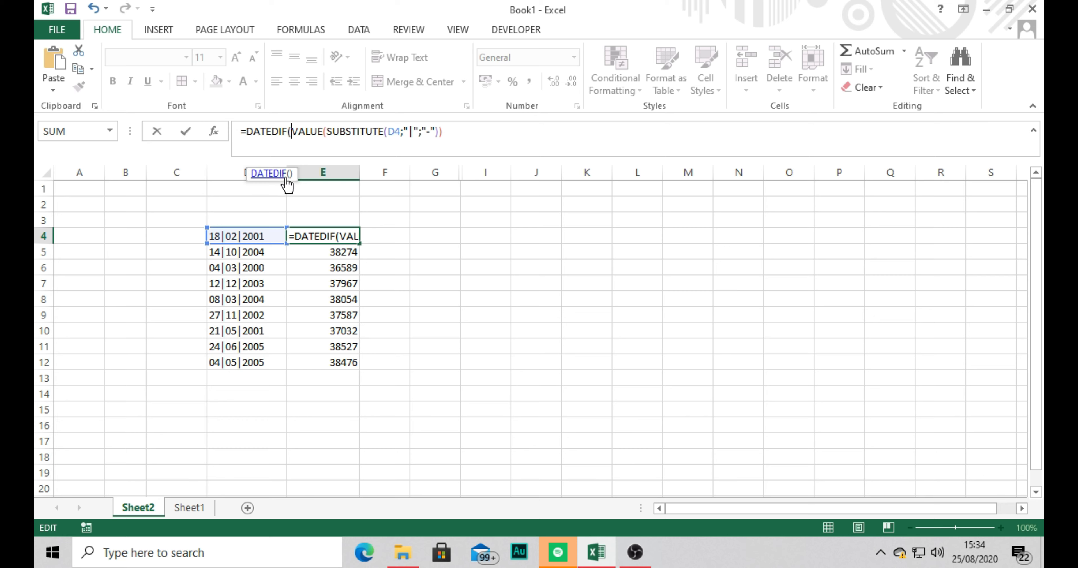
click(462, 141)
text(;)
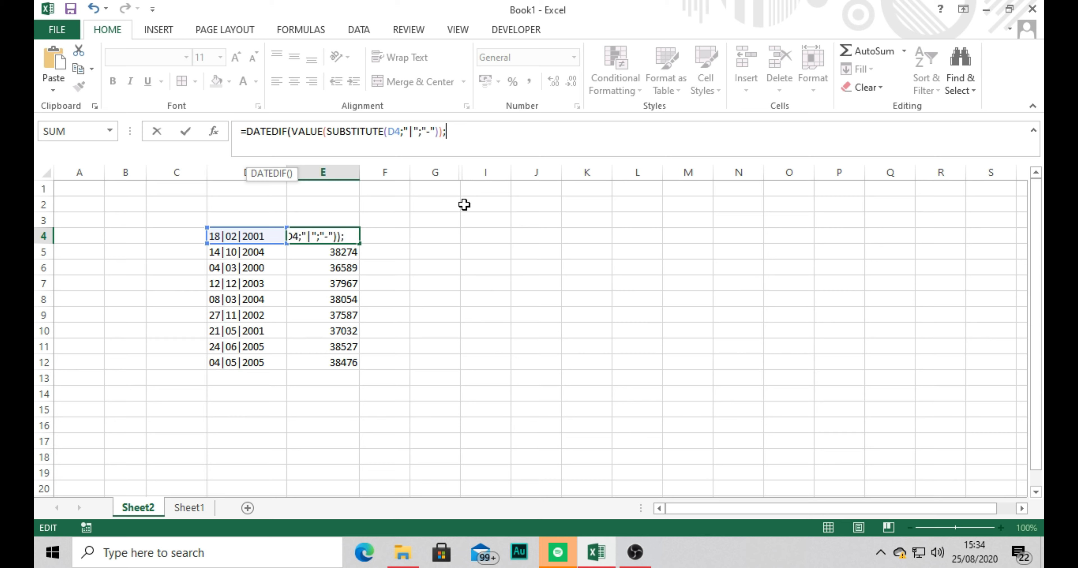
text(NOW)
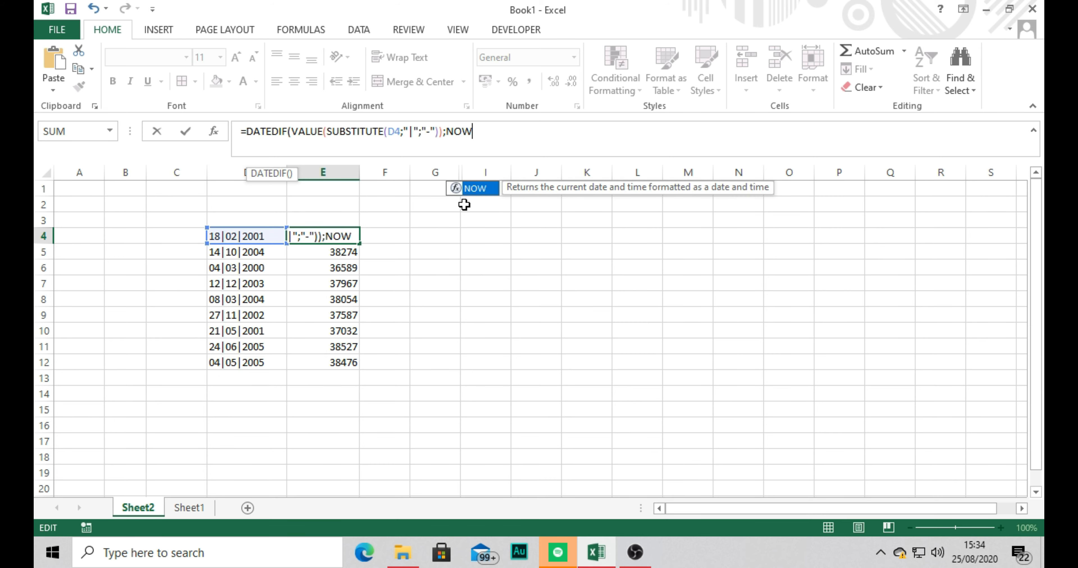
text(())
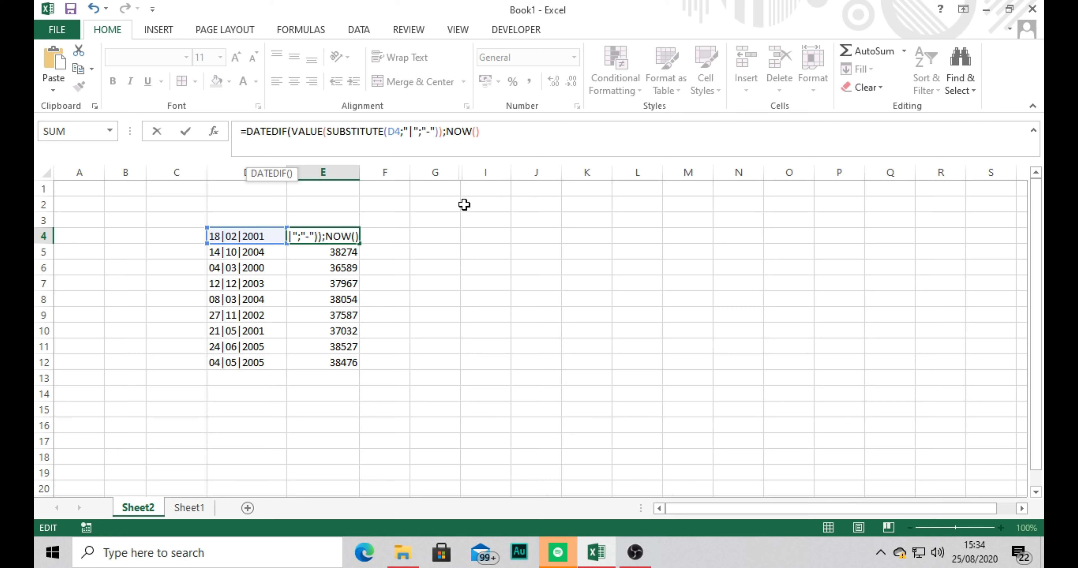
text(;)
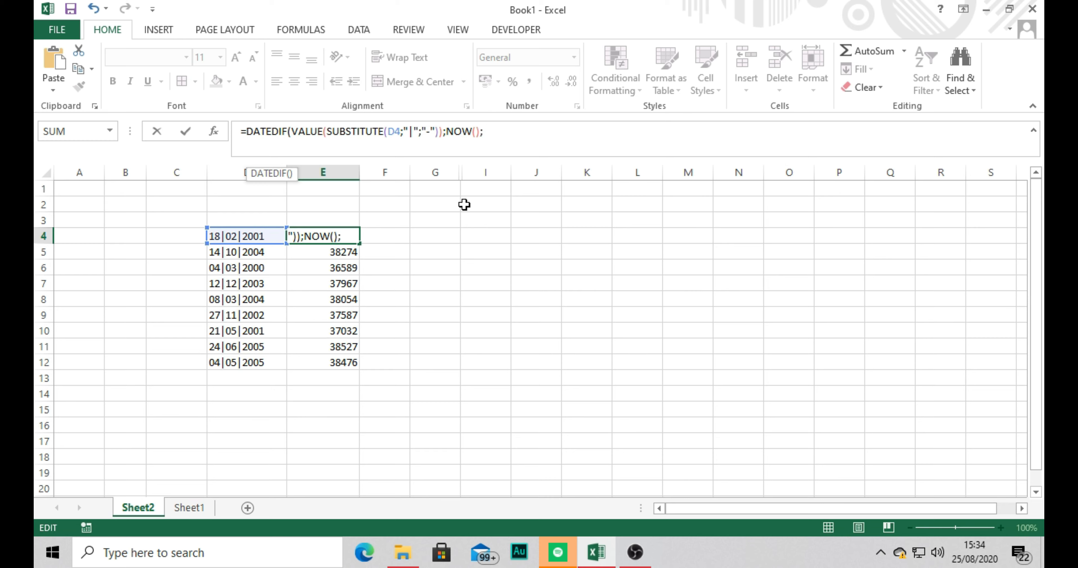
text("Y"))
key(Return)
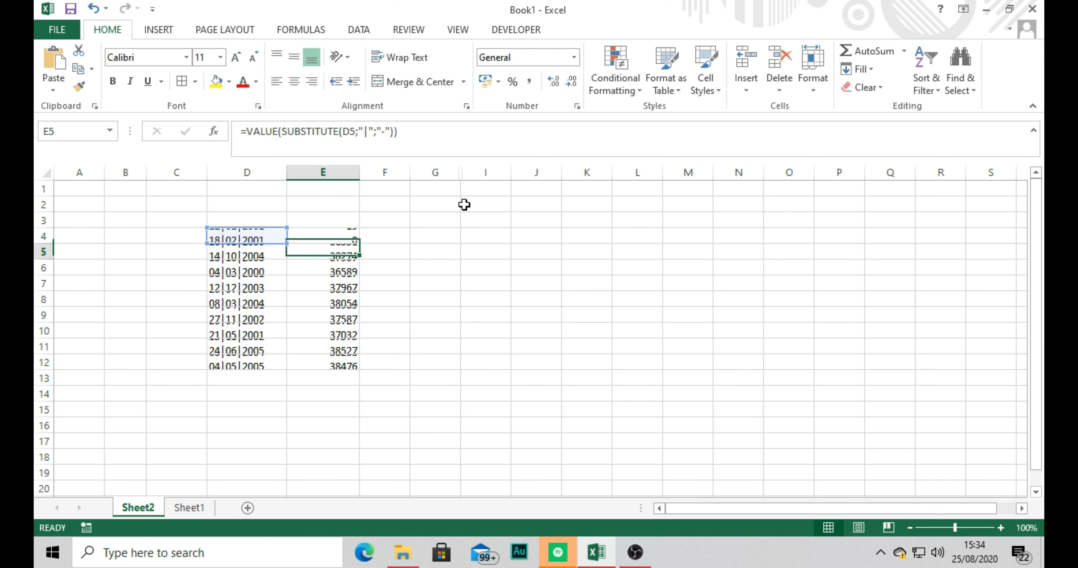
Fill E4's DATEDIF formula down through E12.
click(353, 231)
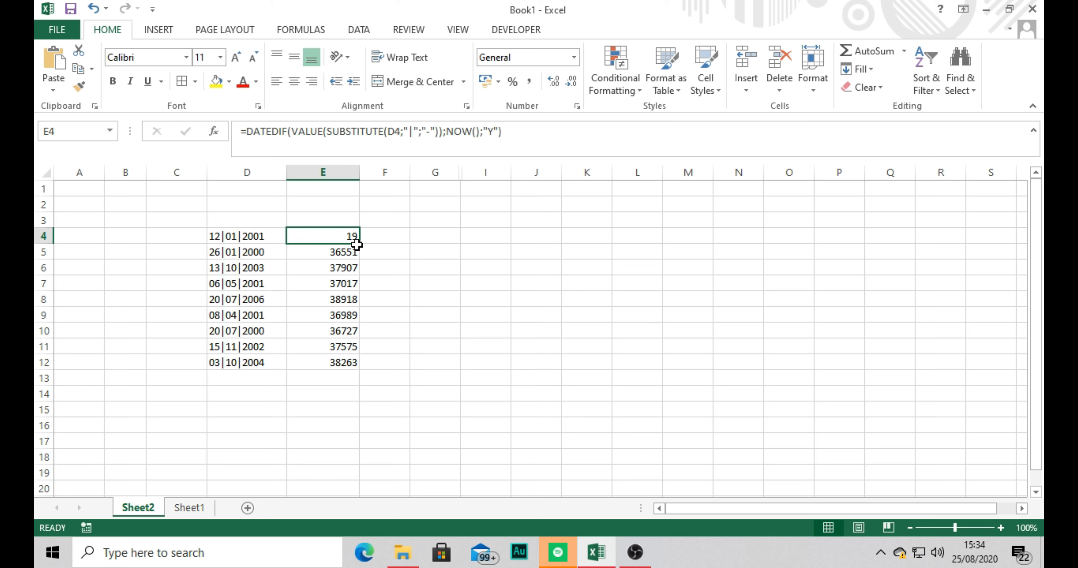
double_click(359, 243)
drag(402, 284, 415, 287)
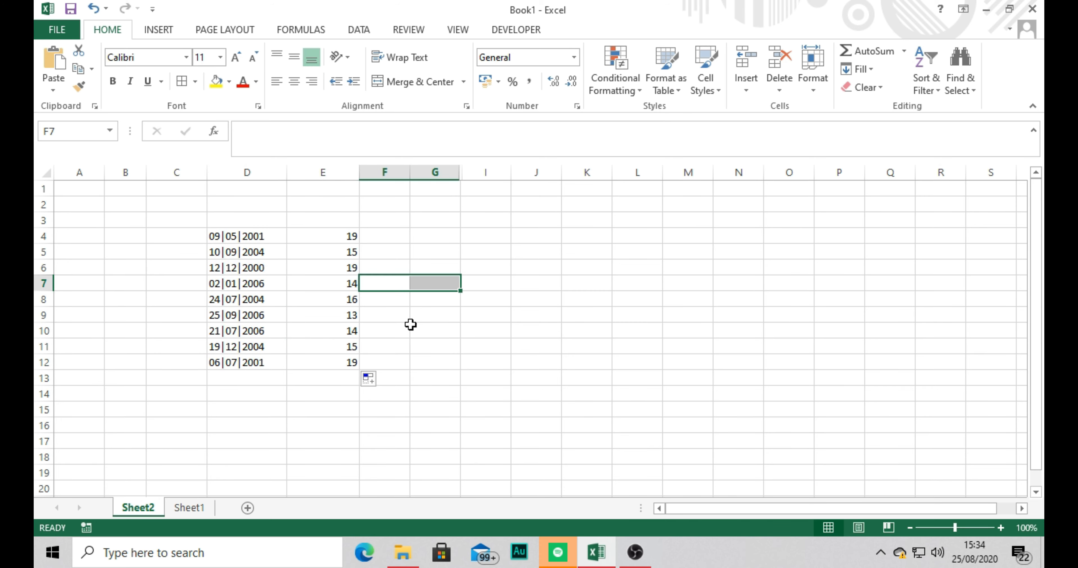
click(327, 234)
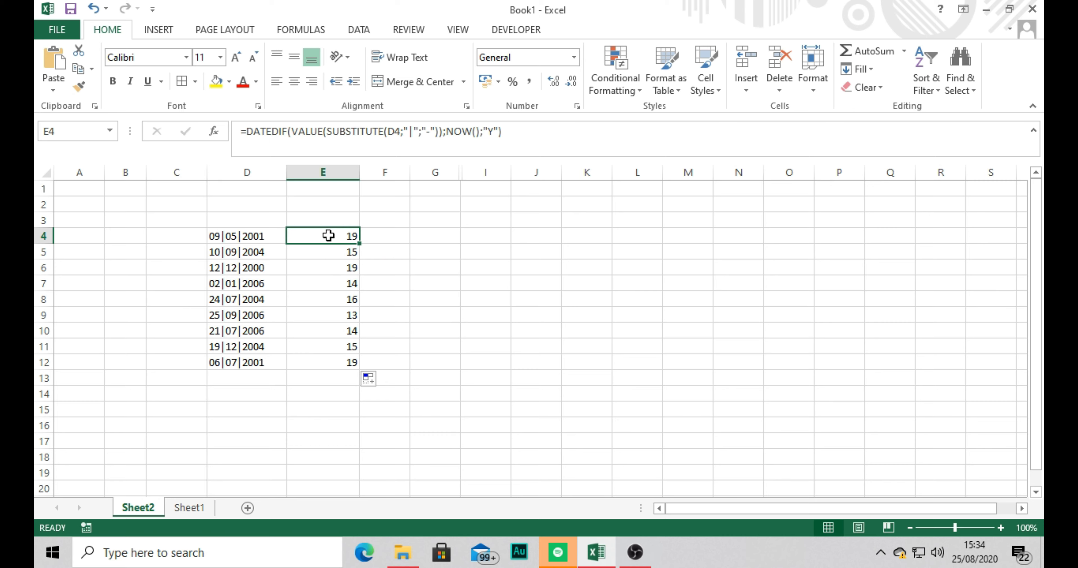
click(240, 242)
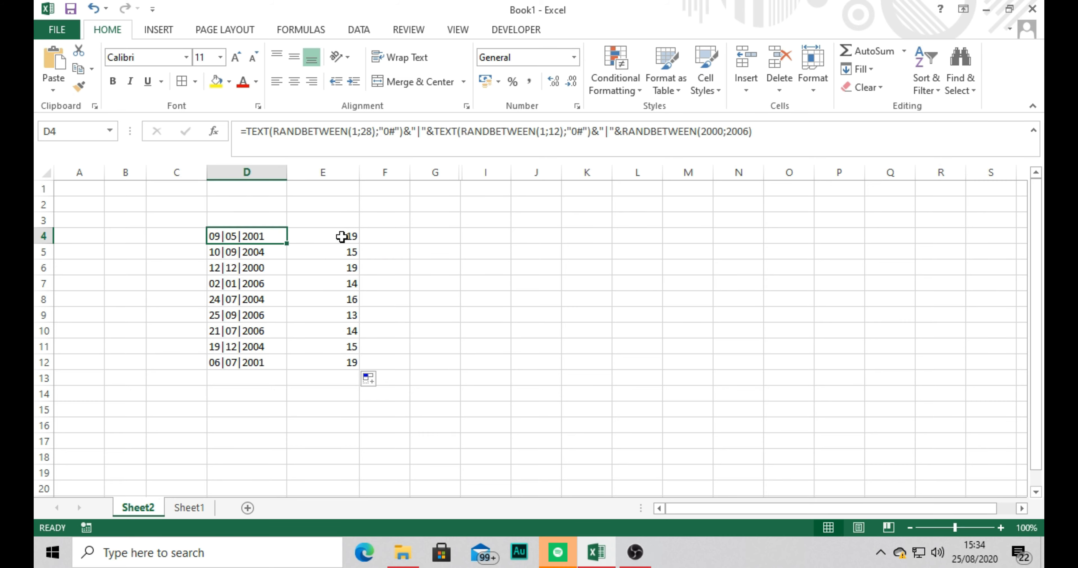
click(279, 363)
click(342, 234)
click(264, 234)
Append &"Thn" to E4's DATEDIF formula to label the years.
click(336, 237)
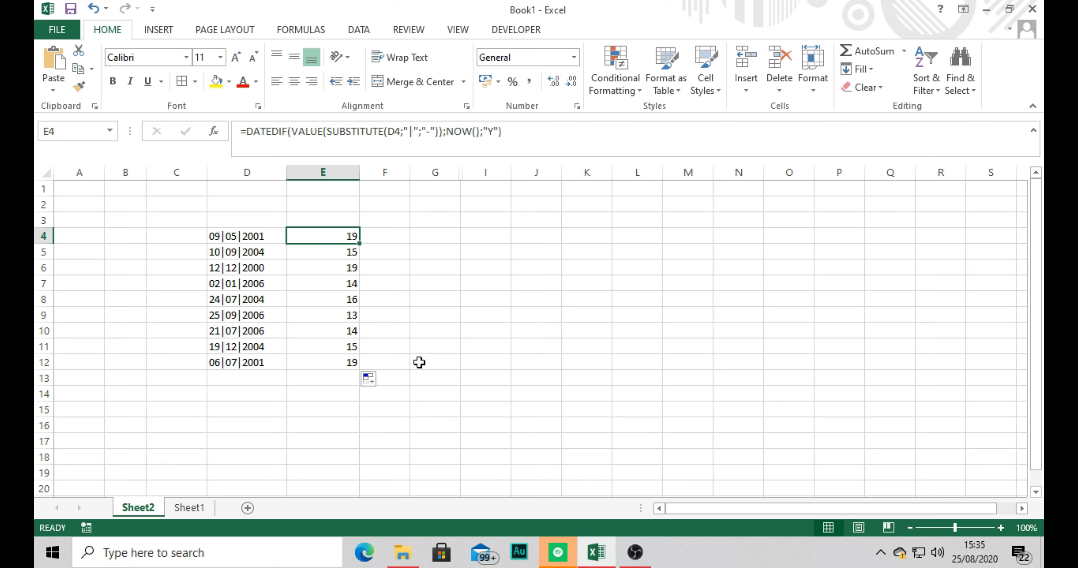
click(522, 132)
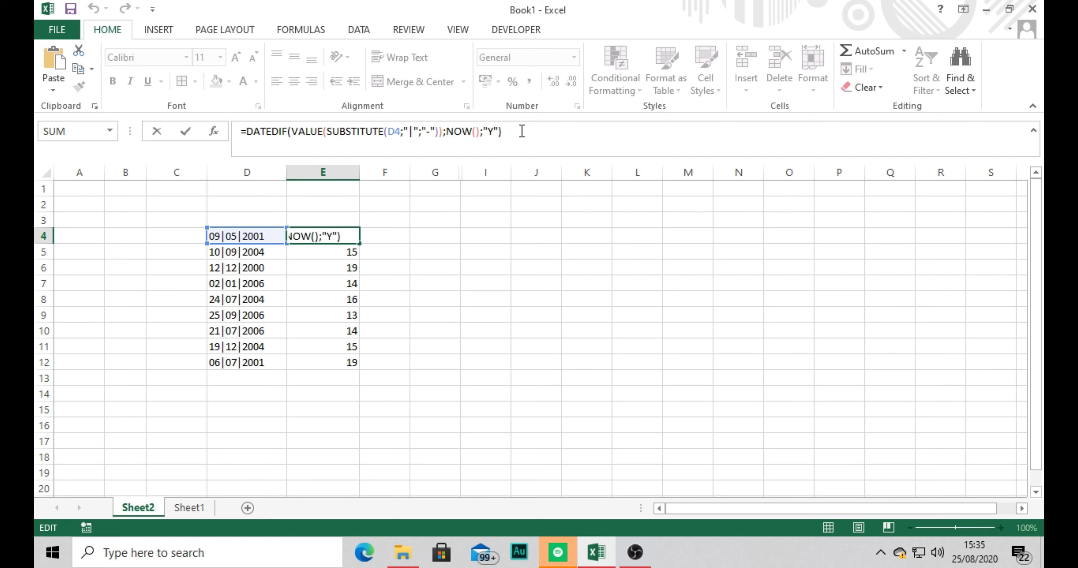
text(&"Thn)
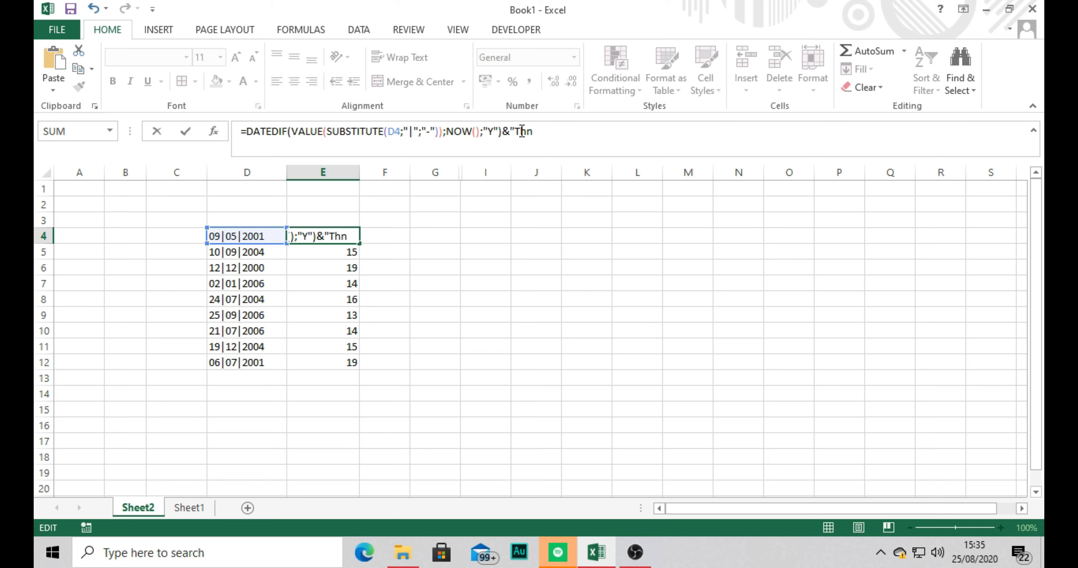
text())
key(Return)
key(Return)
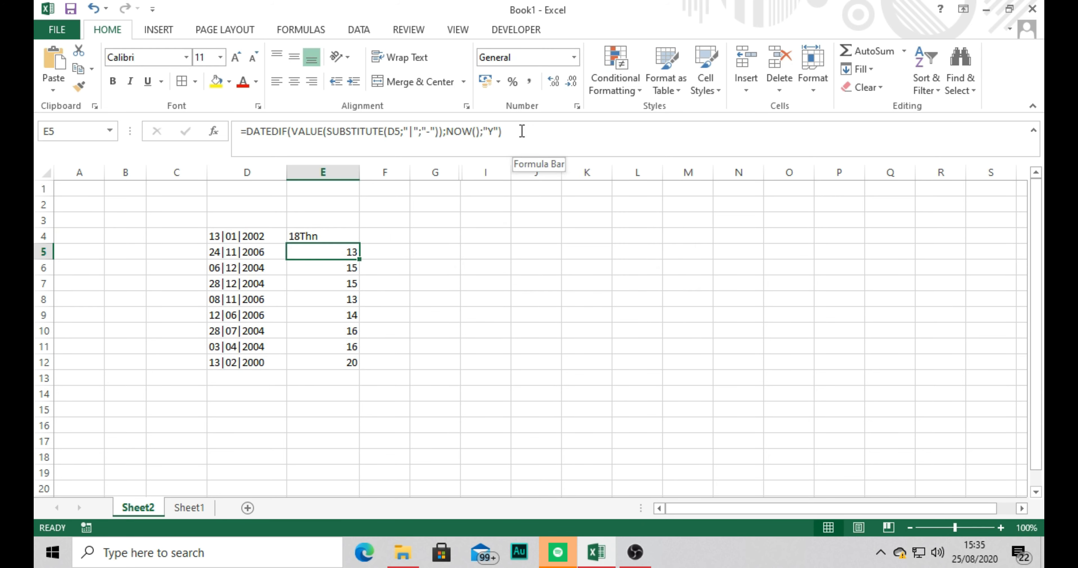
Insert a space before Thn in E4's formula so the label reads " Thn".
click(296, 235)
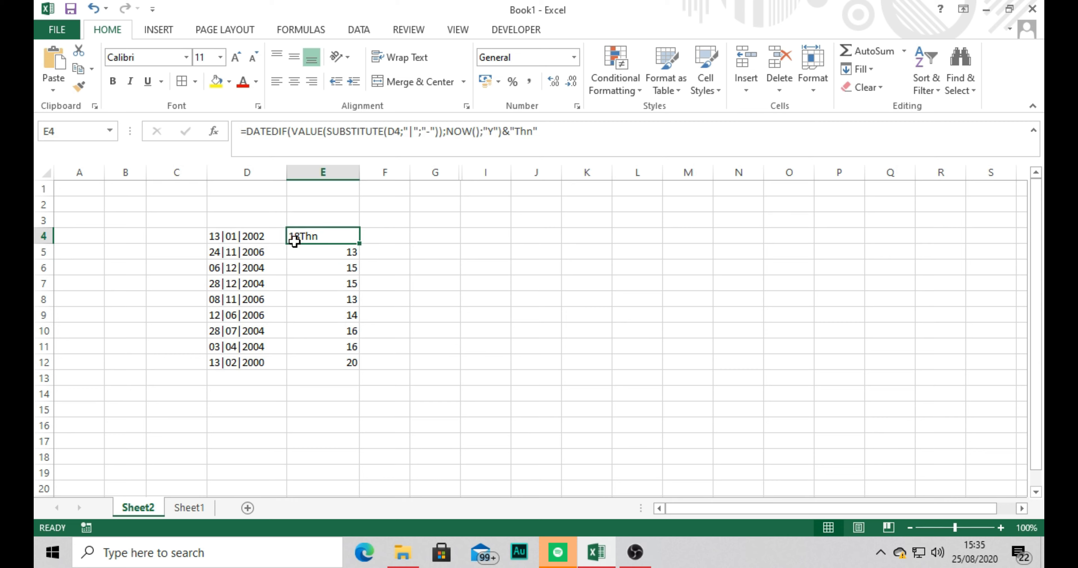
click(518, 133)
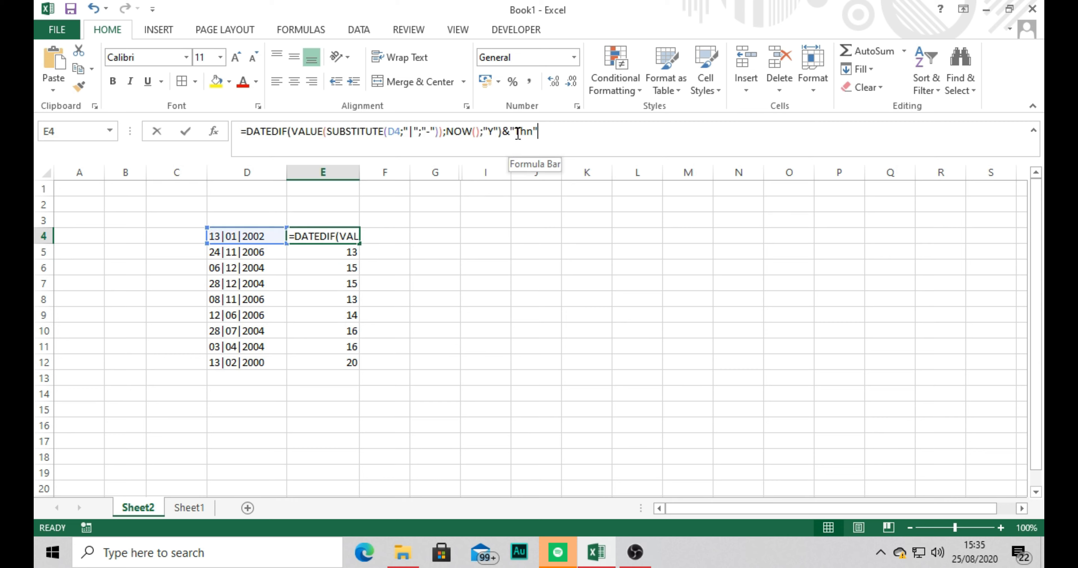
click(518, 133)
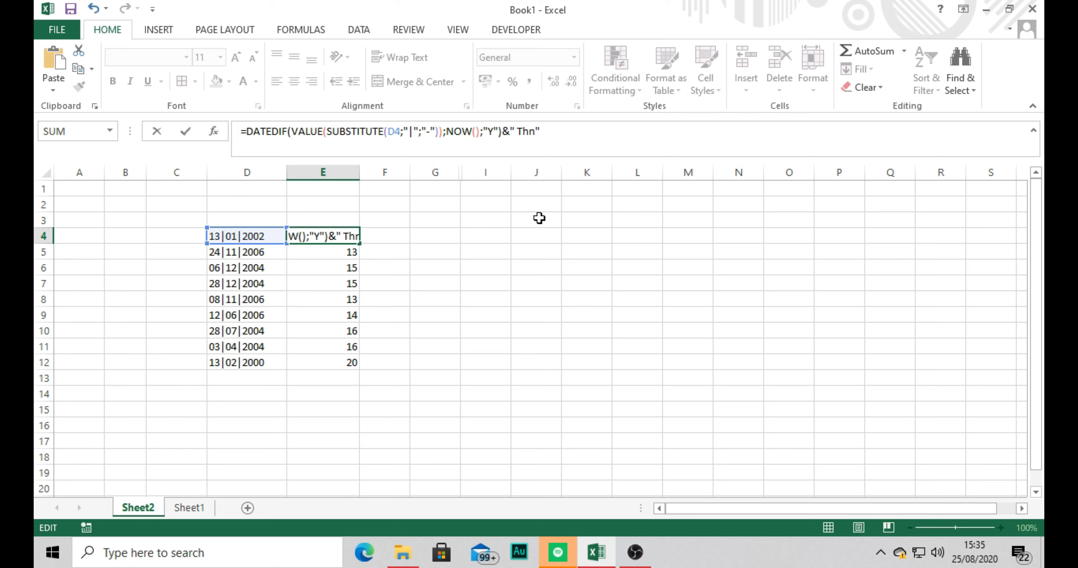
key(Return)
Fill E4's formula with the " Thn" label down through E12.
click(337, 230)
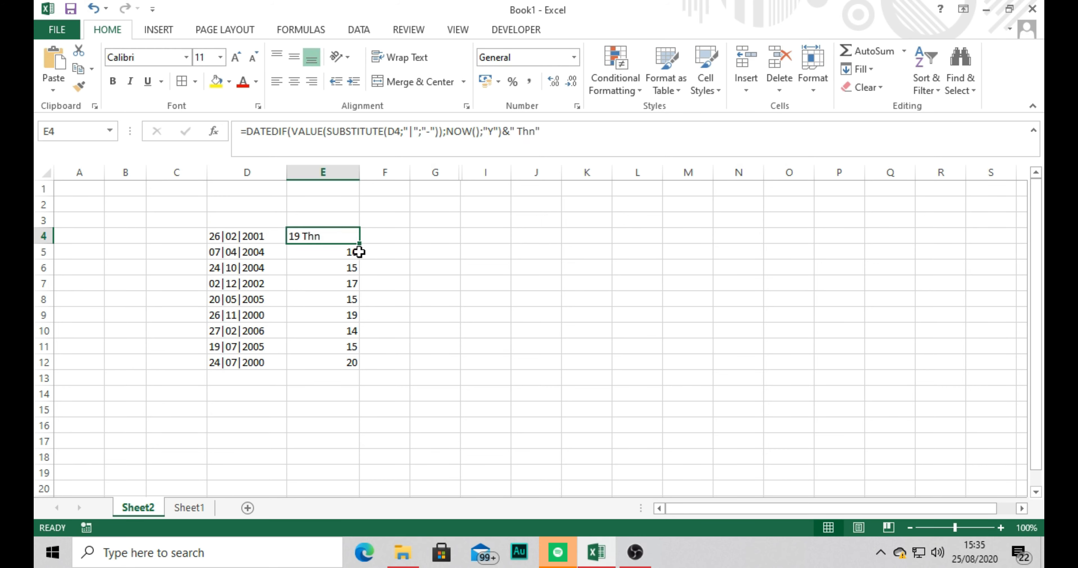
drag(359, 244, 349, 371)
click(421, 299)
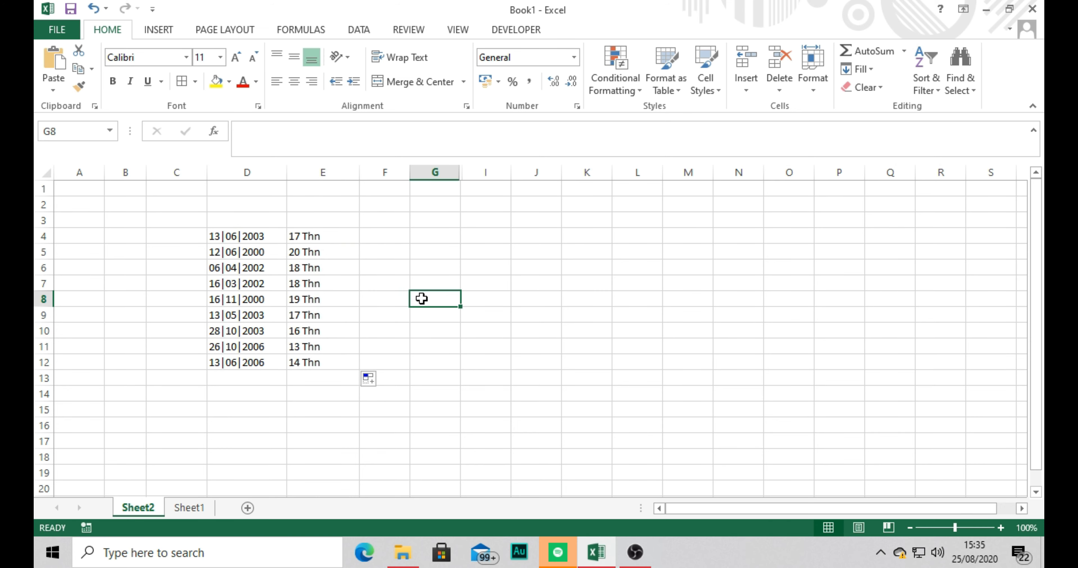
click(321, 238)
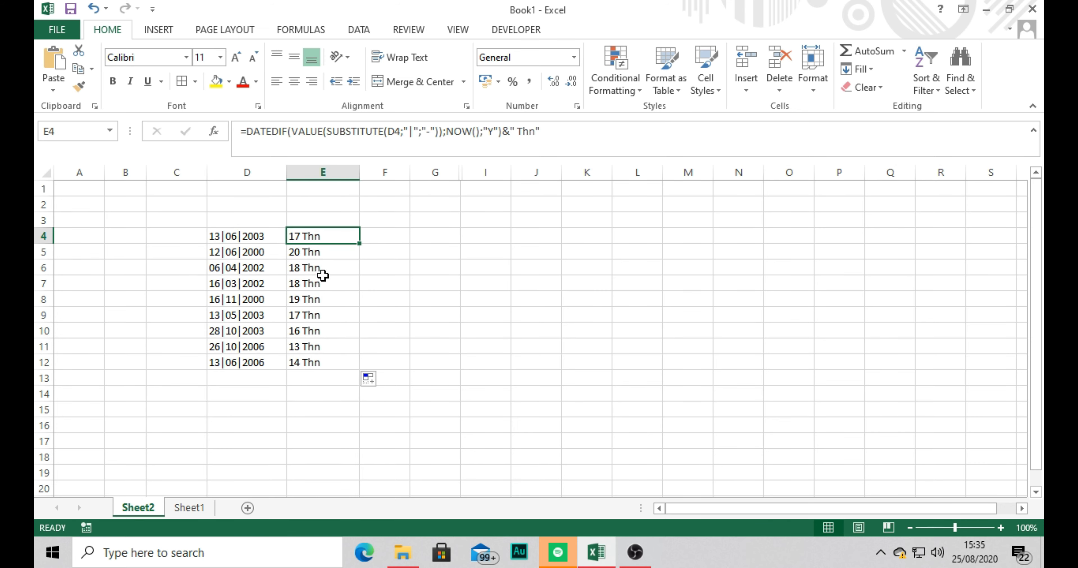
click(326, 349)
Copy E4's DATEDIF expression without the equals sign and append it to the same formula with &.
click(332, 237)
drag(551, 133, 245, 132)
right_click(249, 131)
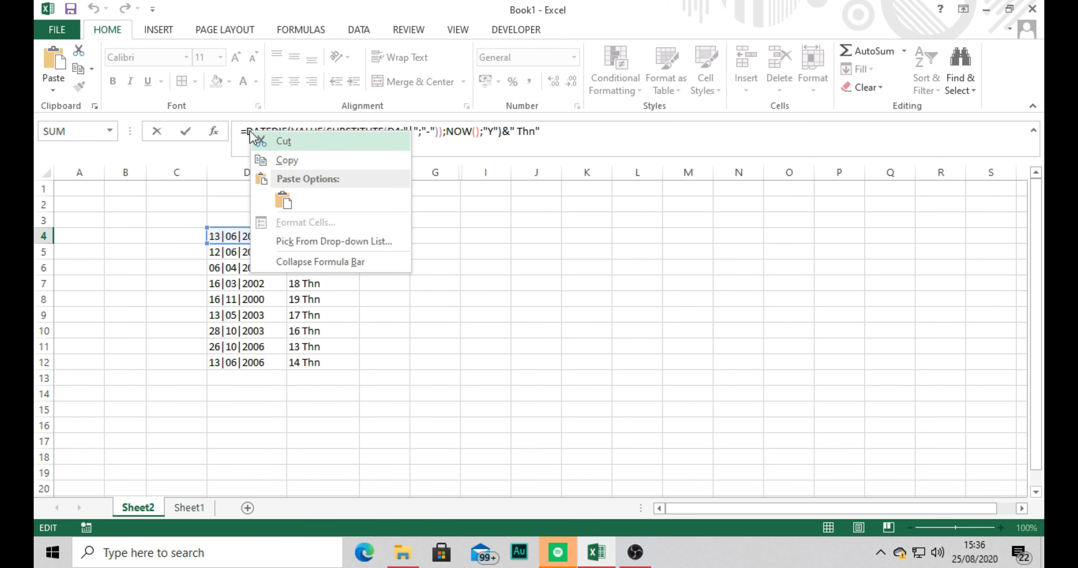
click(292, 161)
click(565, 139)
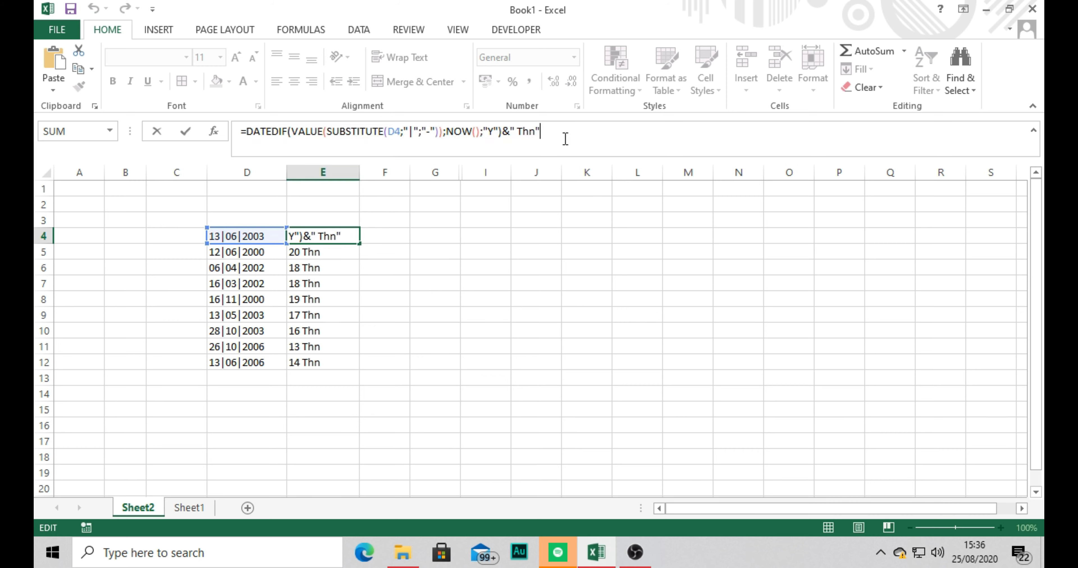
text(&)
key(ctrl+v)
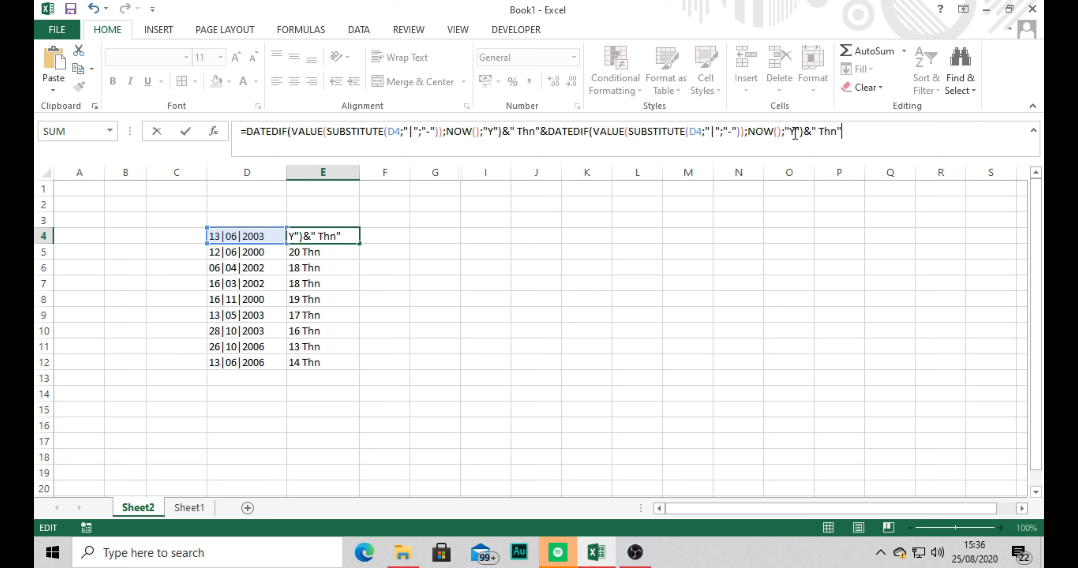
Change the second DATEDIF in E4 to unit "YM" with the label " Bln", and add a space after the first Thn.
key(BackSpace)
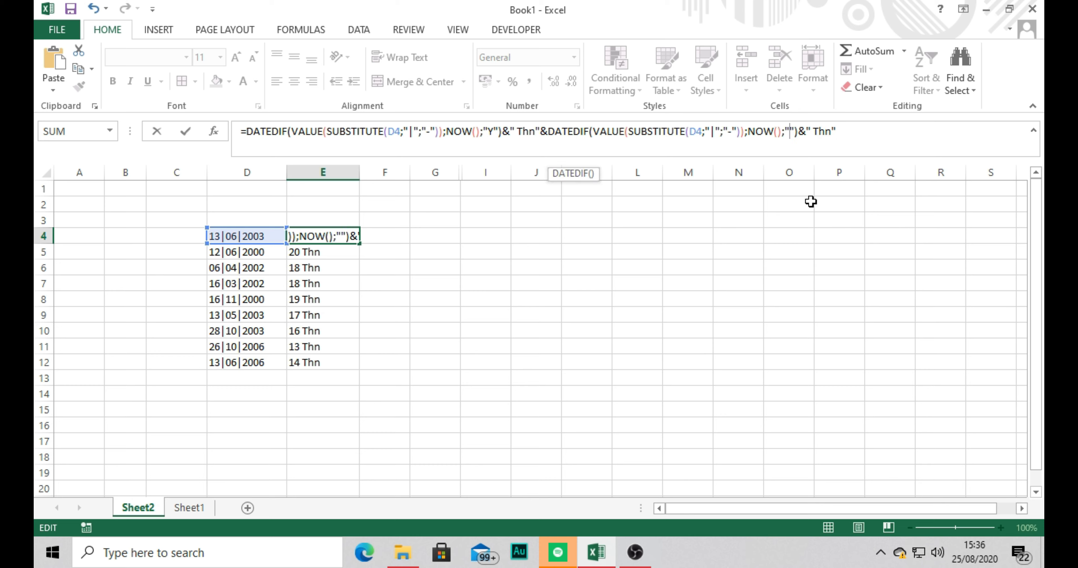
text(YM)
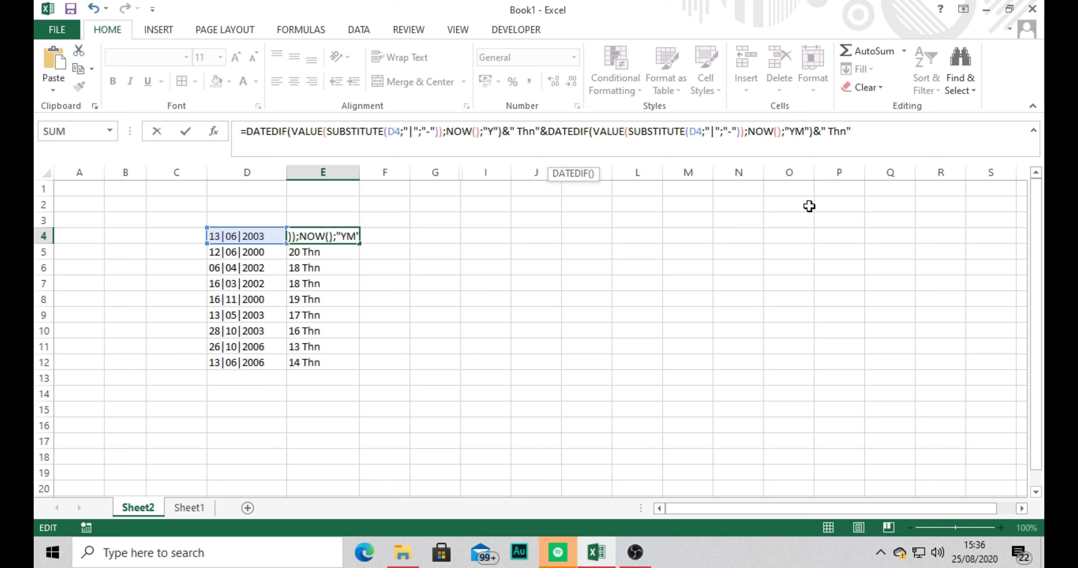
click(848, 133)
key(BackSpace)
key(BackSpace)
key(BackSpace)
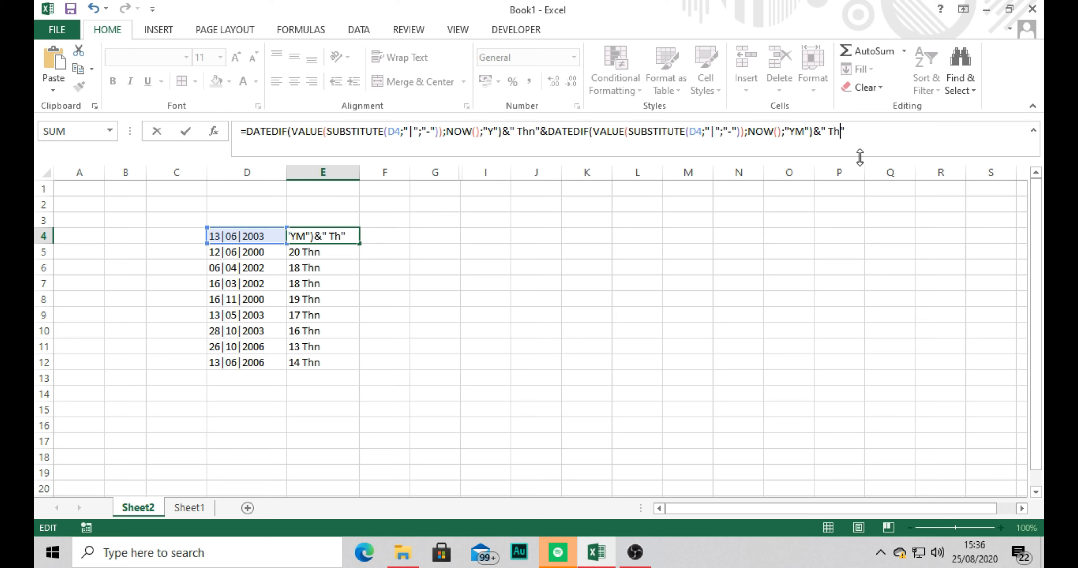
text(Bl)
key(BackSpace)
text(ln)
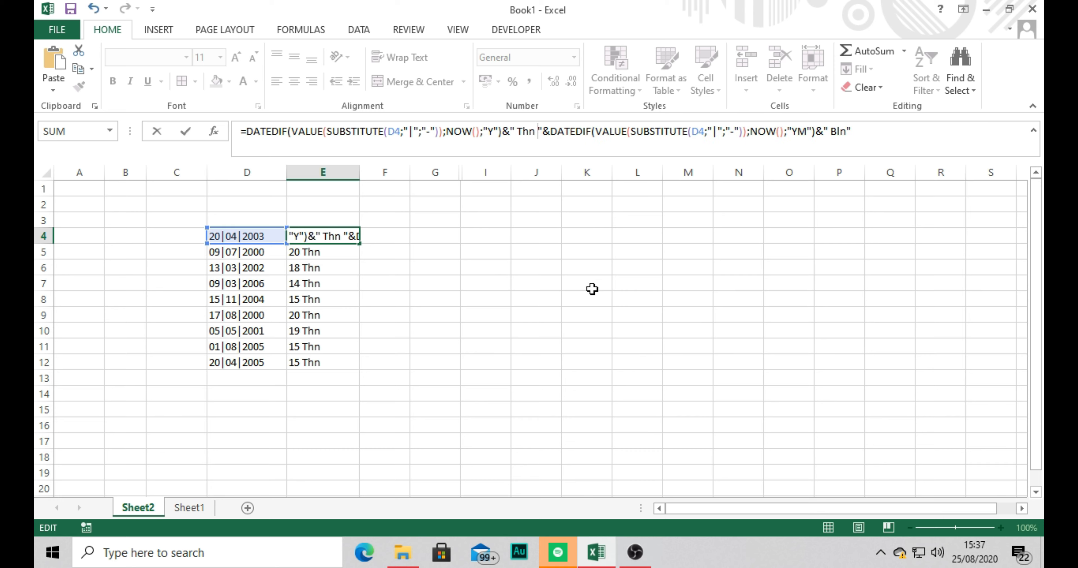
key(Return)
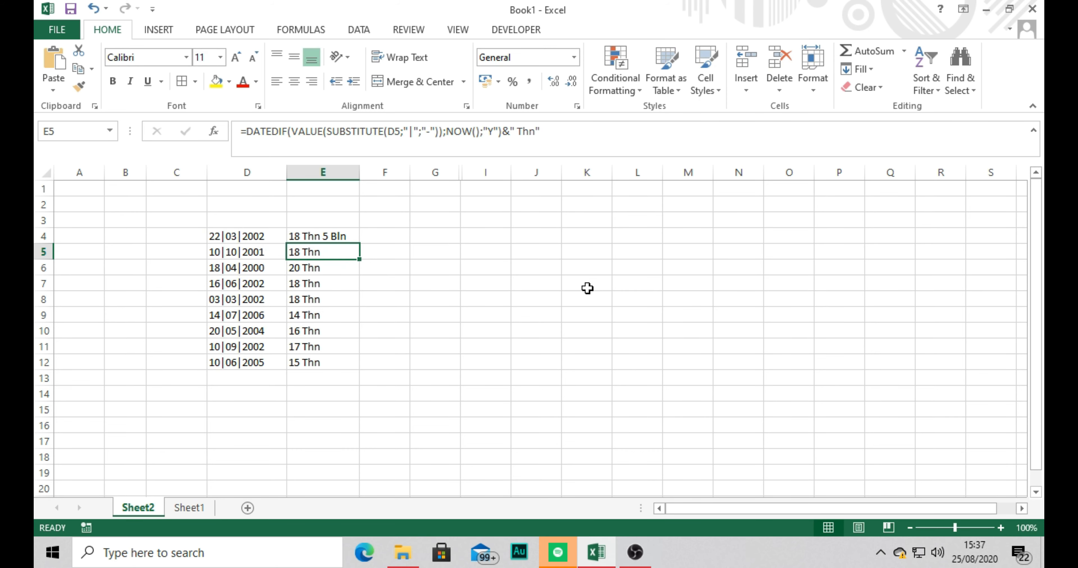
Fill E4's years-and-months formula down through E12.
click(324, 239)
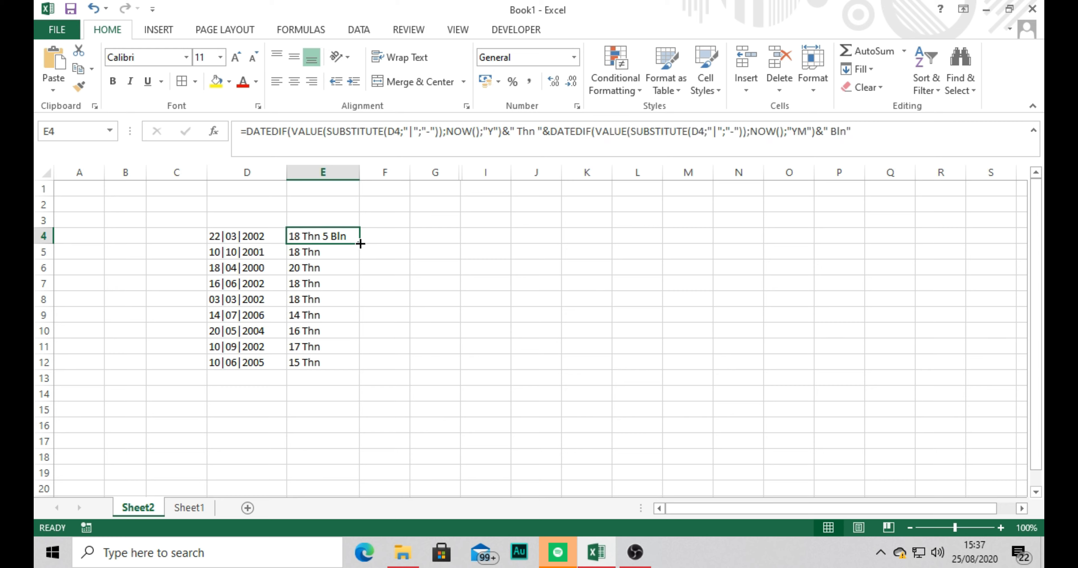
drag(359, 244, 334, 368)
click(439, 289)
Append & and another copy of the DATEDIF expression after " Bln" in E4's formula.
click(333, 238)
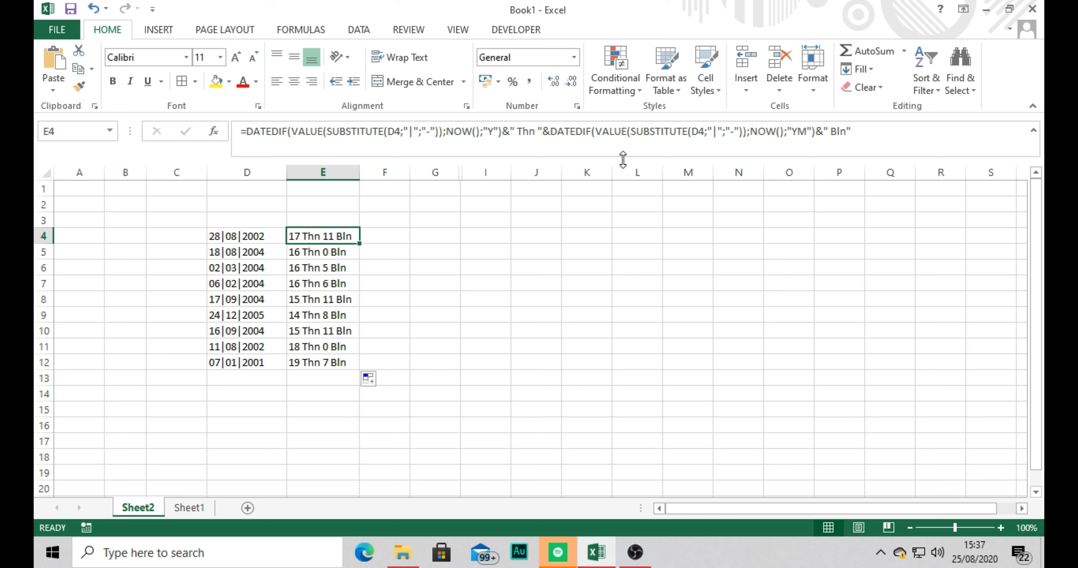
click(865, 132)
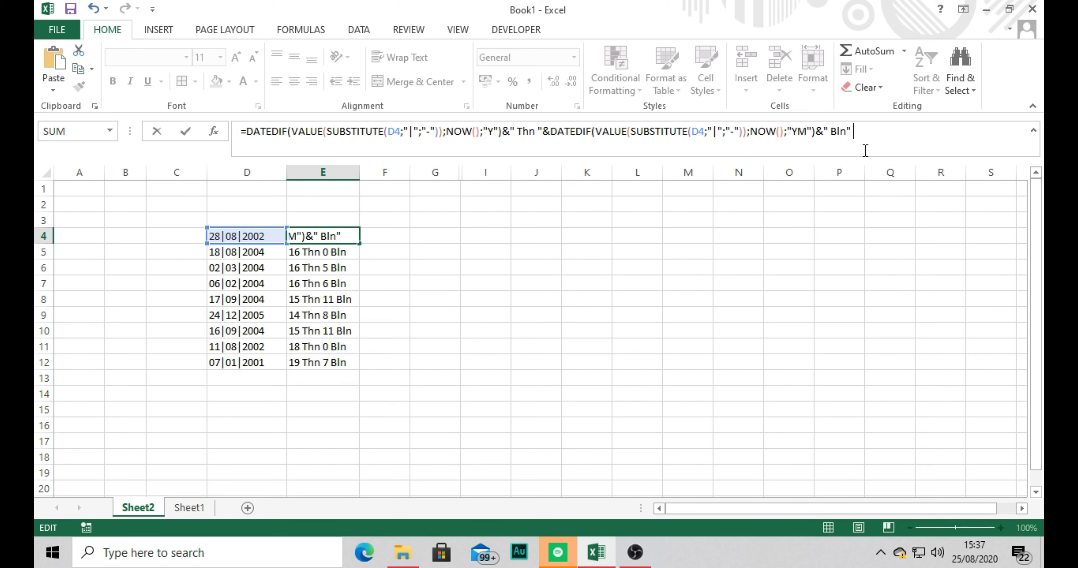
text(&)
key(BackSpace)
key(BackSpace)
text(&)
key(ctrl+v)
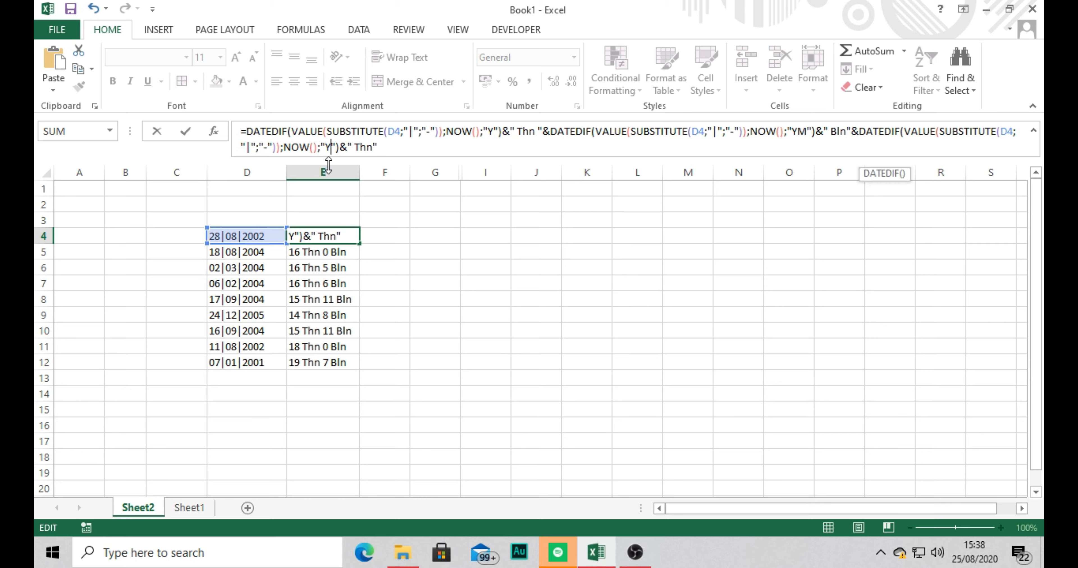
Change the third DATEDIF in E4 to unit "MD" with the label " Hari".
key(BackSpace)
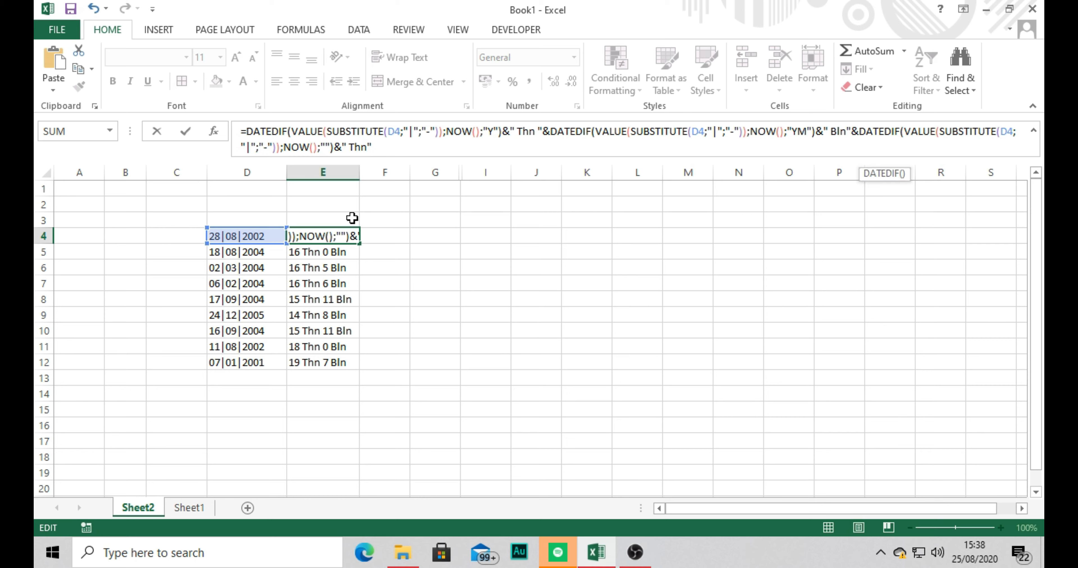
text(MD)
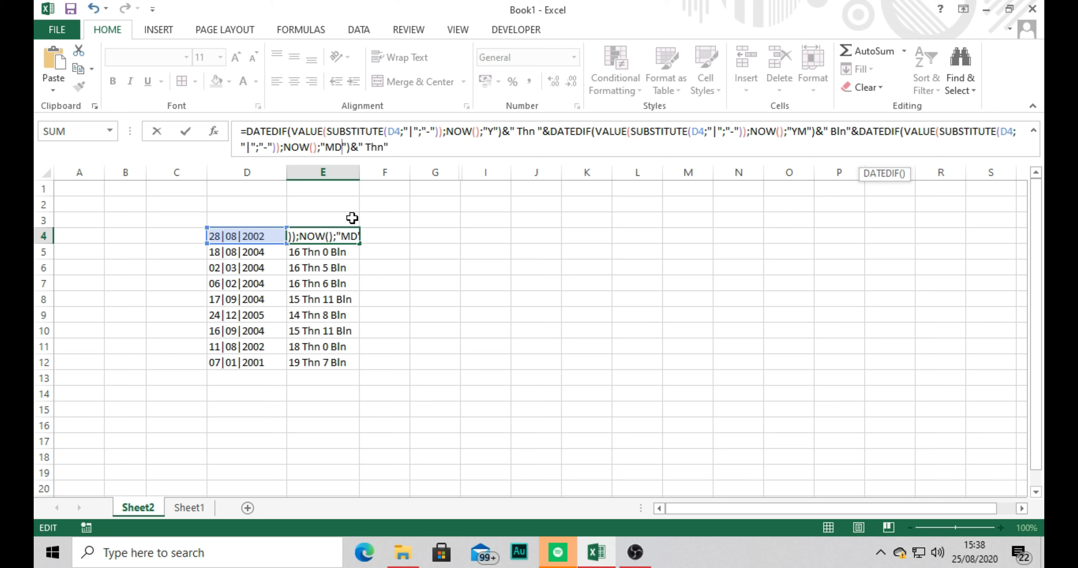
click(386, 149)
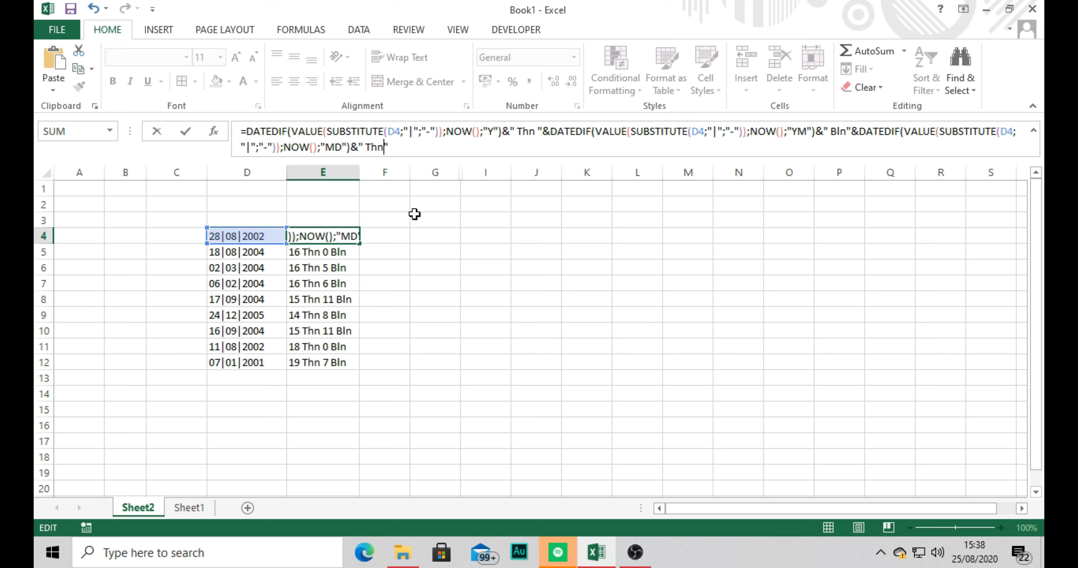
key(BackSpace)
key(BackSpace)
key(BackSpace)
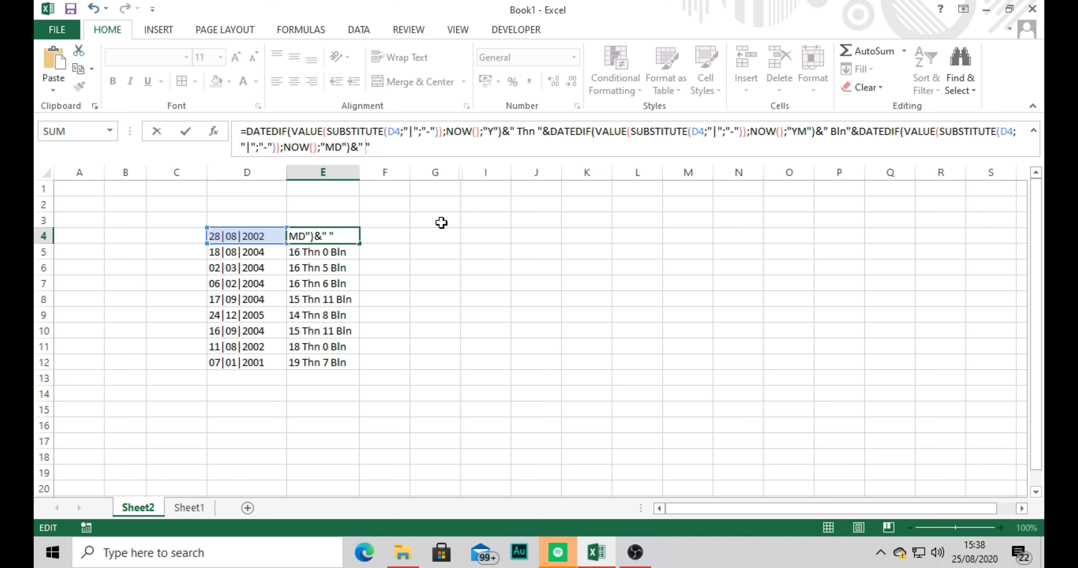
text(Hari)
key(Return)
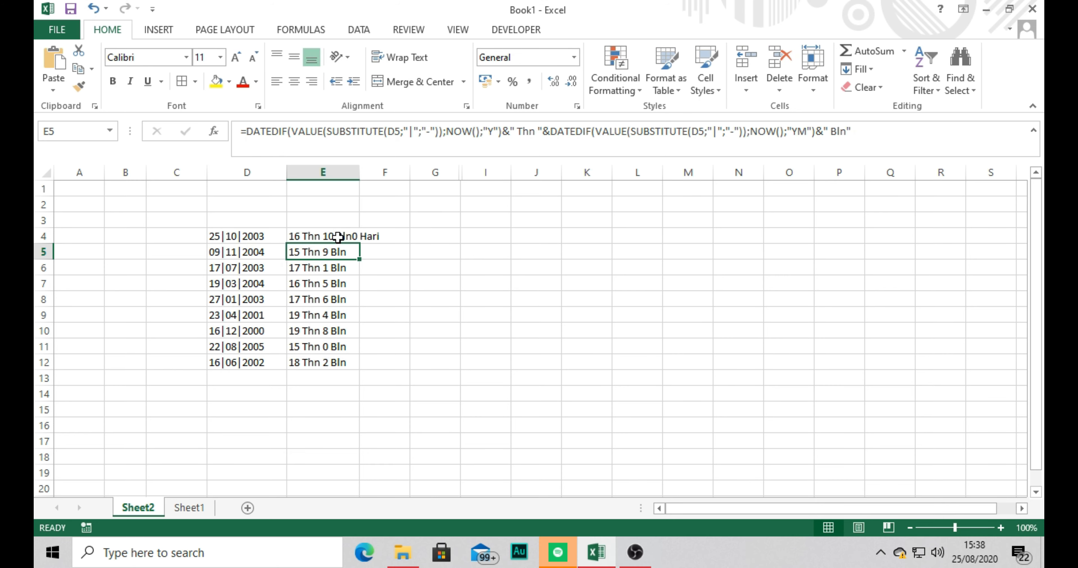
Add a space after Bln inside the months label of E4's formula.
click(338, 238)
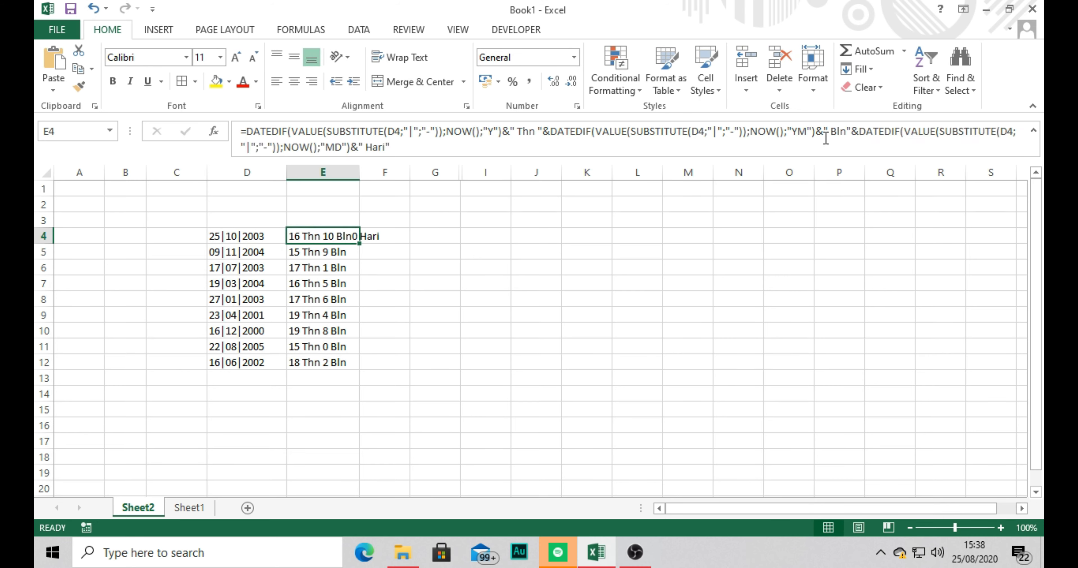
click(846, 133)
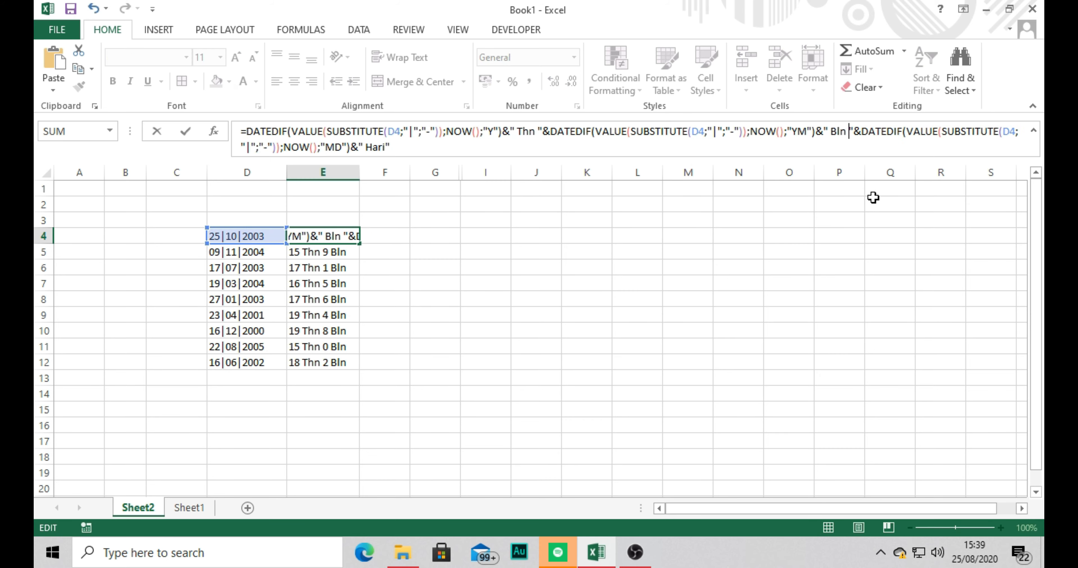
key(Return)
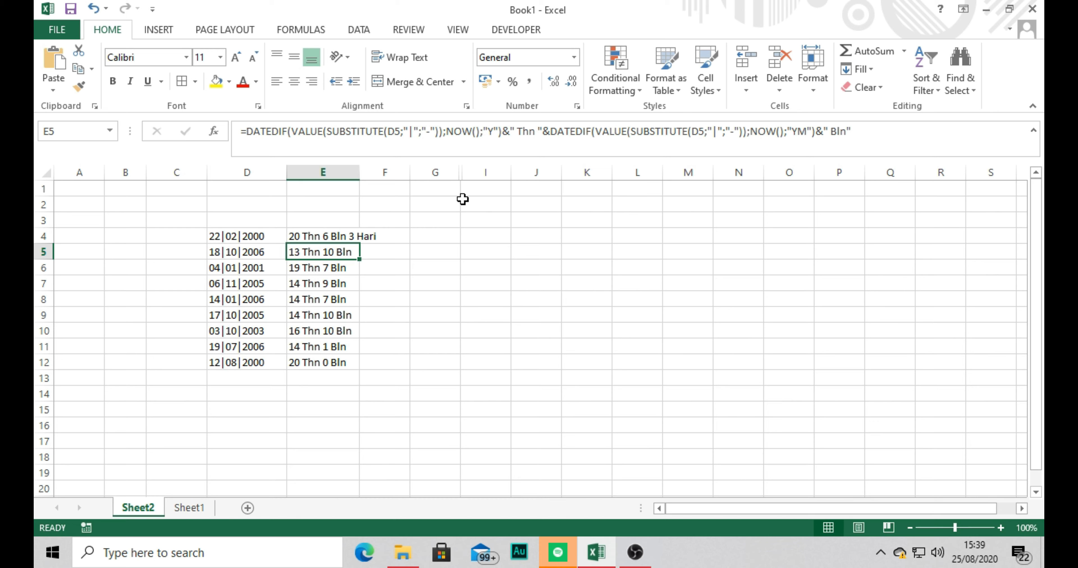
Autofit column E's width and fill E4's years, months and days formula down through E12.
double_click(360, 171)
click(332, 237)
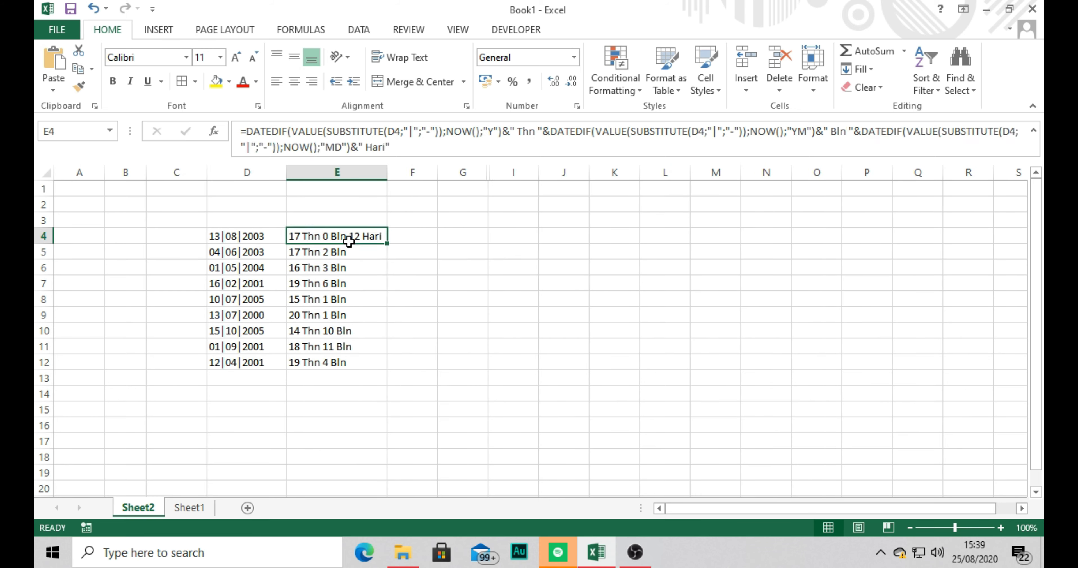
drag(388, 244, 367, 363)
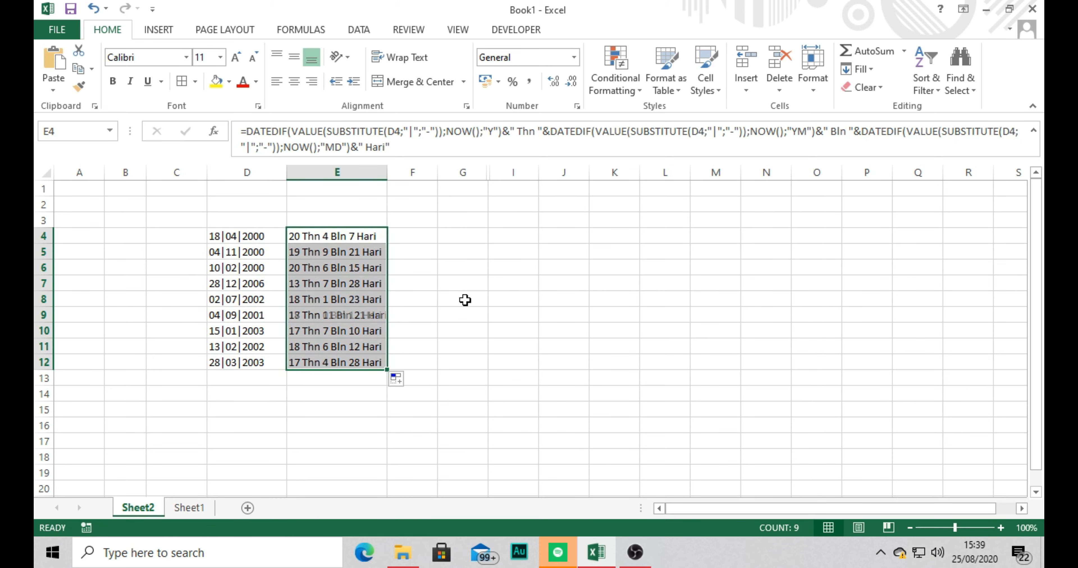
click(462, 296)
click(339, 250)
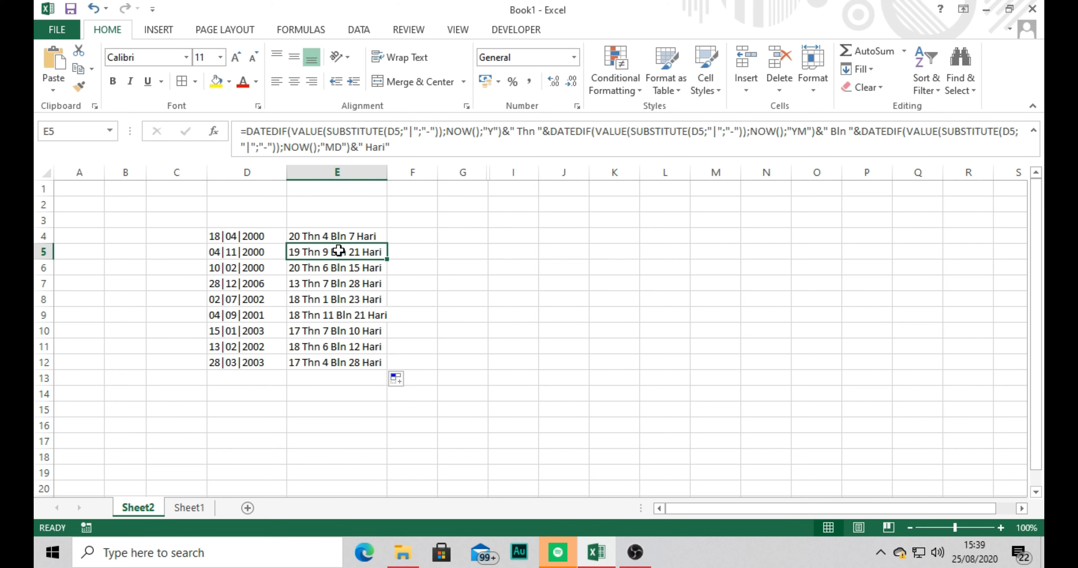
click(310, 239)
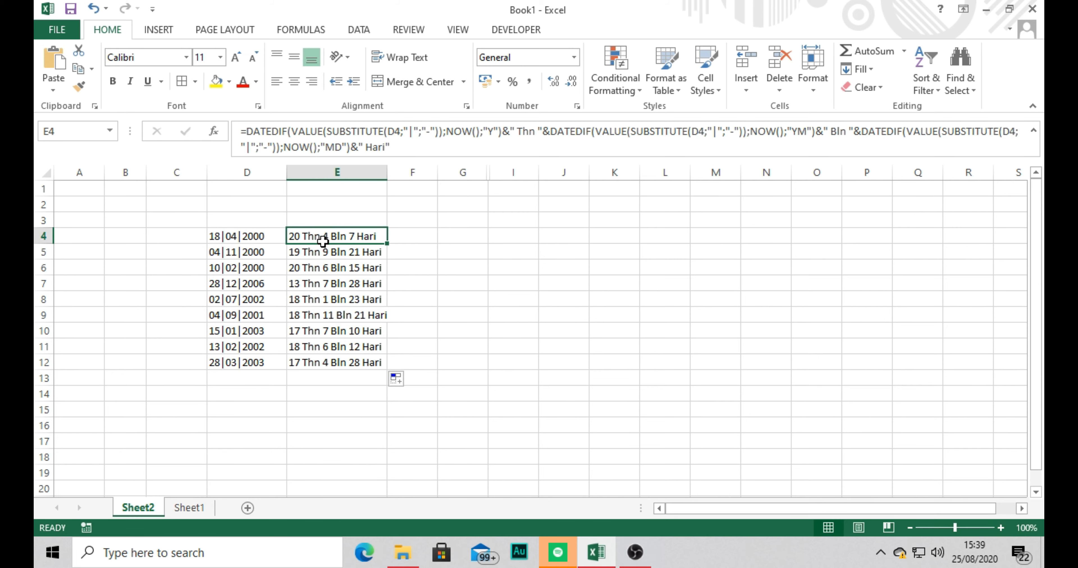
click(452, 247)
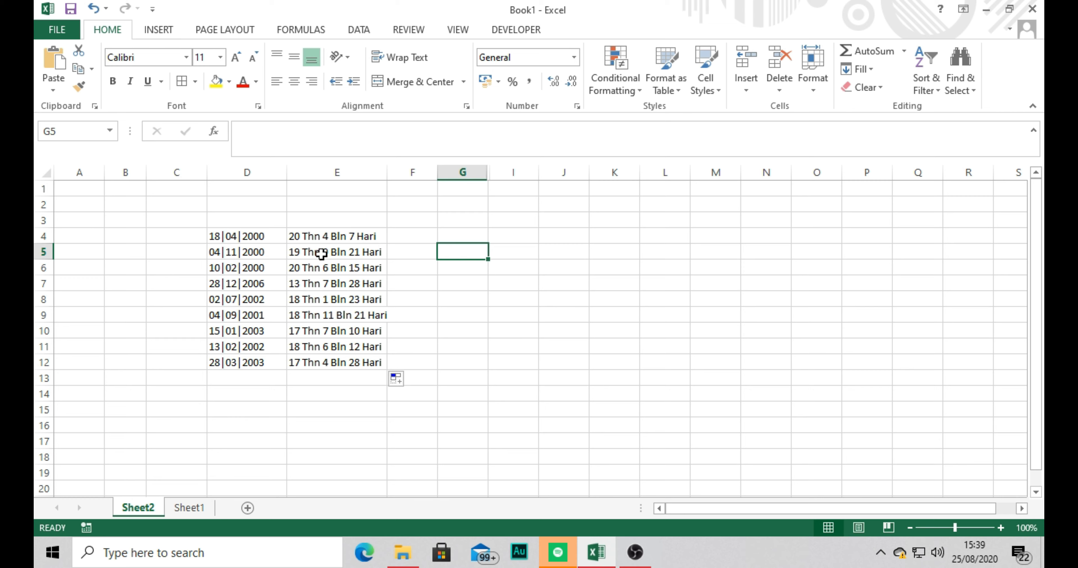
Examine the day part of D4's formula: TEXT around RANDBETWEEN(1;28), the "0#" format and the joined "|" separator.
click(233, 239)
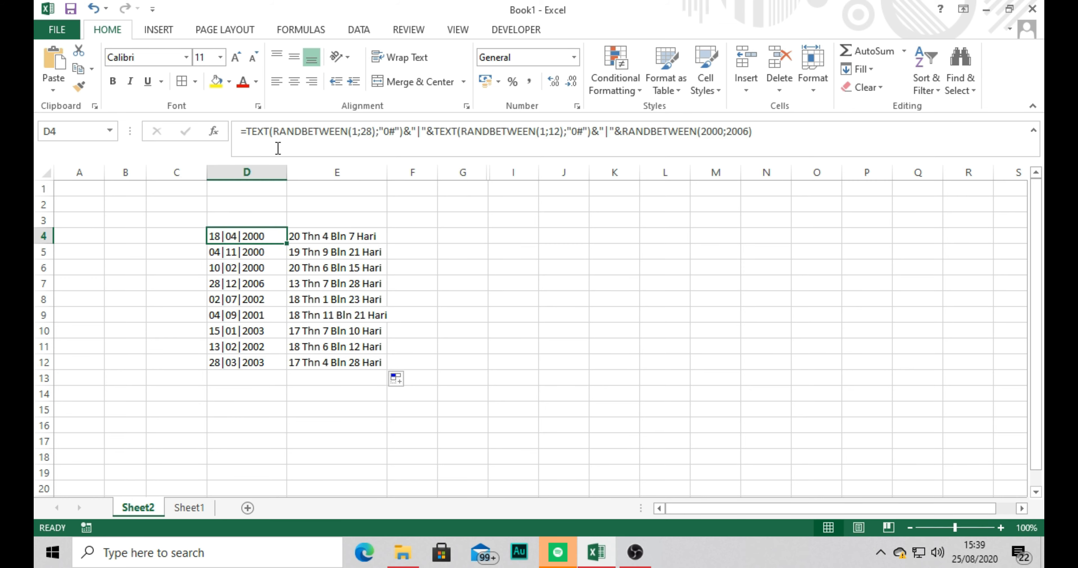
drag(279, 131, 346, 138)
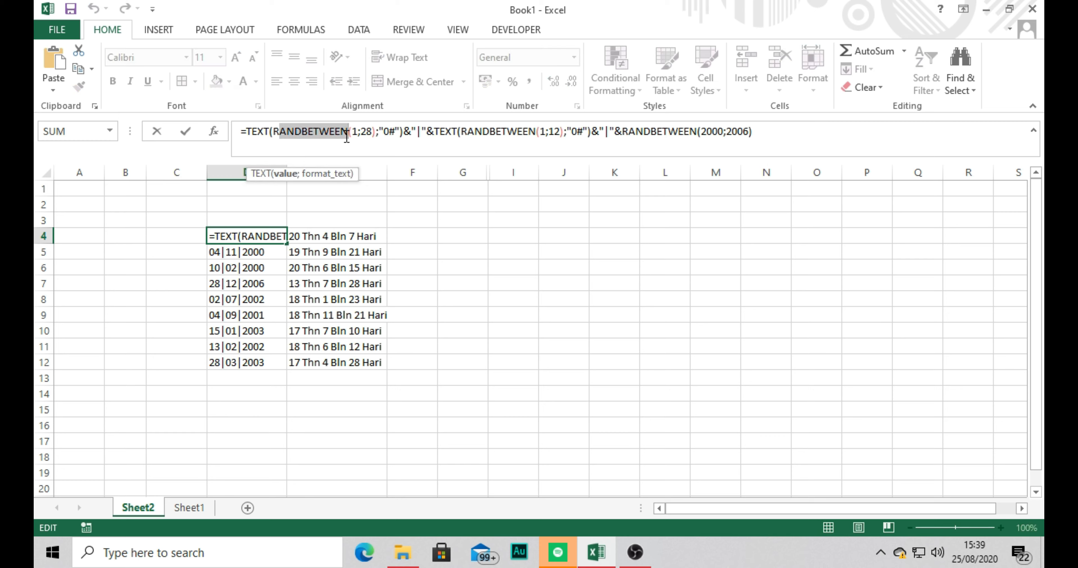
click(358, 135)
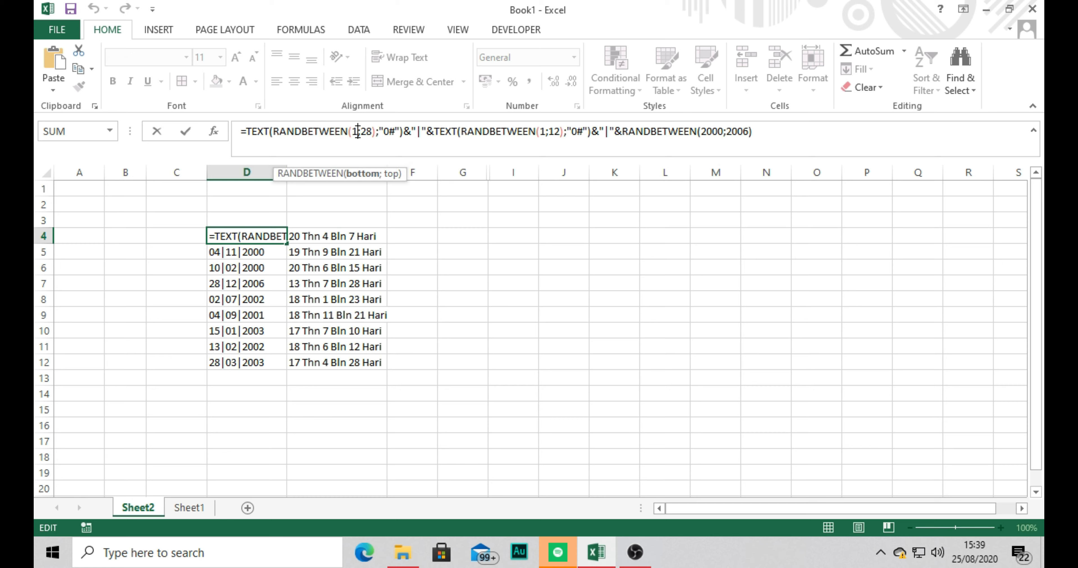
click(370, 134)
drag(379, 133, 400, 134)
drag(246, 134, 274, 134)
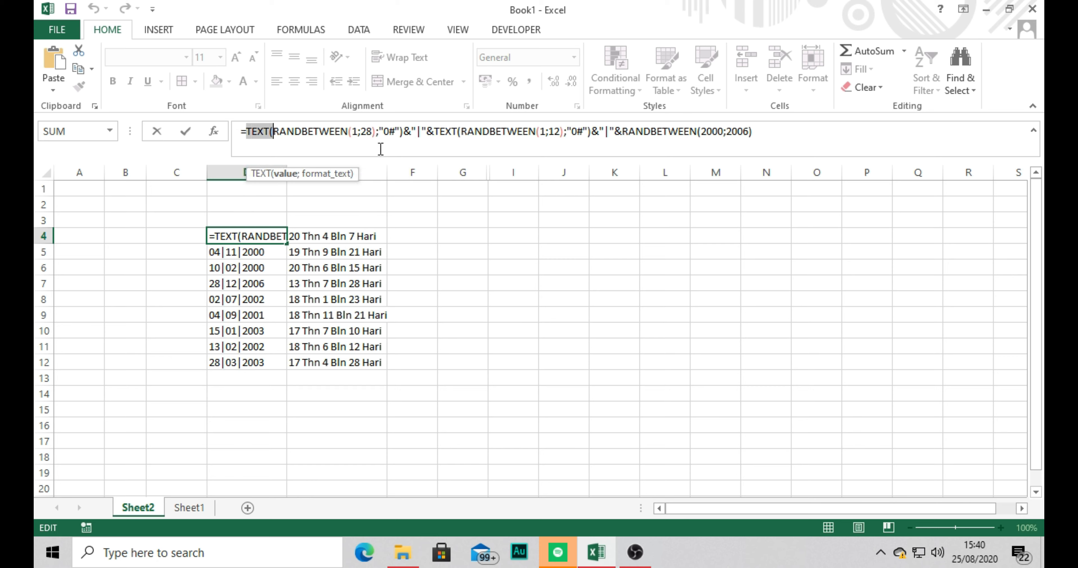
drag(379, 133, 399, 133)
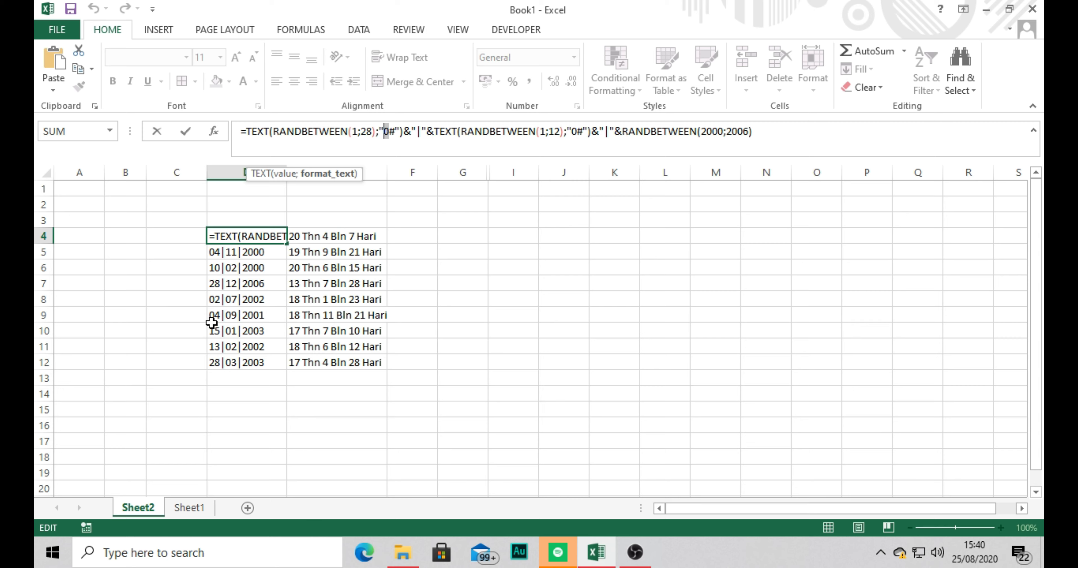
click(401, 131)
click(405, 133)
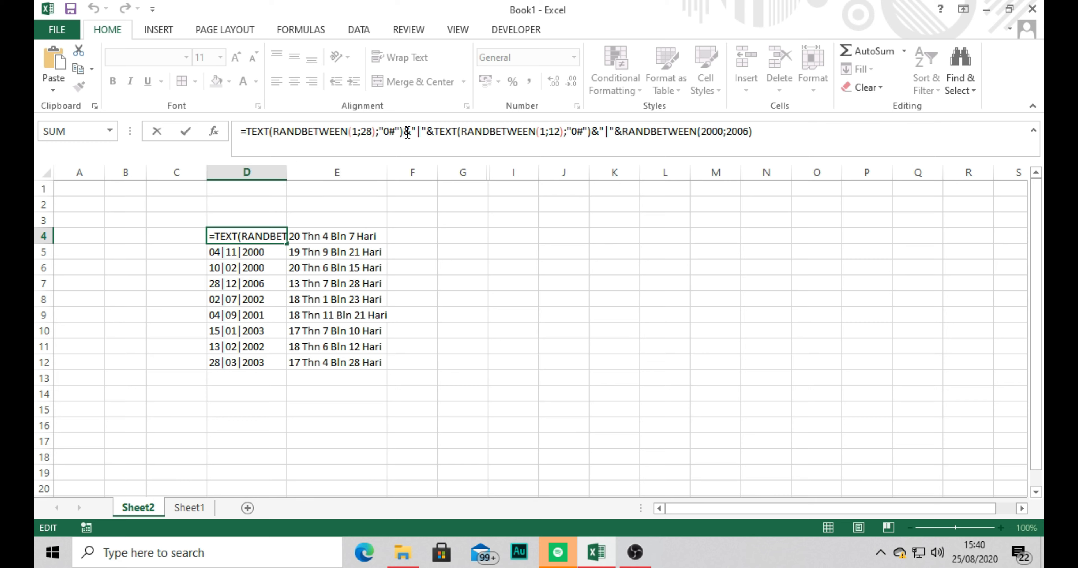
drag(407, 133, 411, 133)
drag(427, 132, 433, 132)
click(433, 132)
drag(249, 132, 336, 132)
drag(247, 132, 422, 139)
key(shift+End)
click(422, 135)
Examine the month part RANDBETWEEN(1;12) and the year part RANDBETWEEN(2000;2006) of D4's formula, leaving the formula unedited.
click(562, 131)
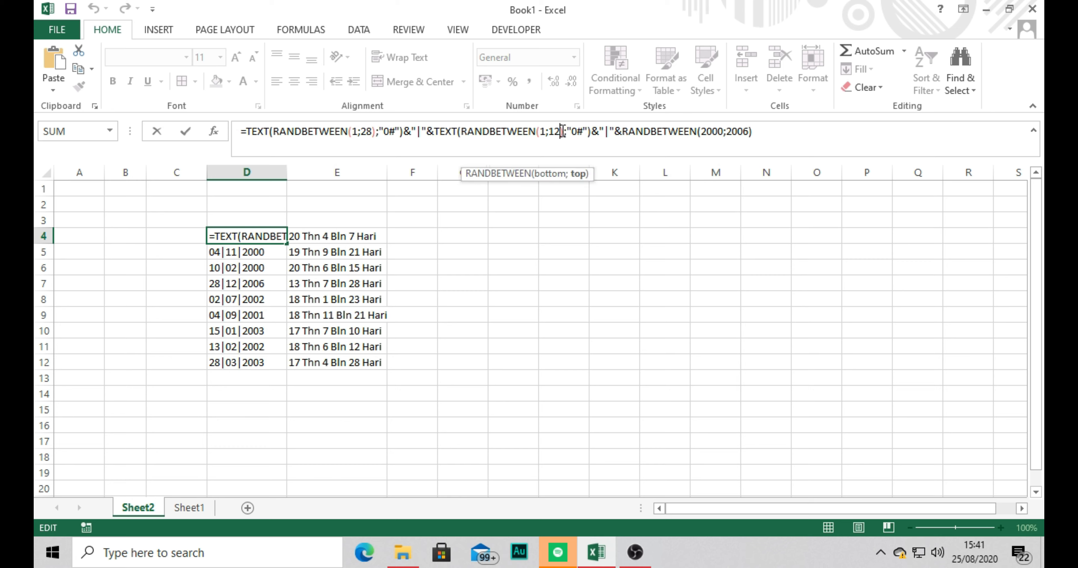
click(376, 133)
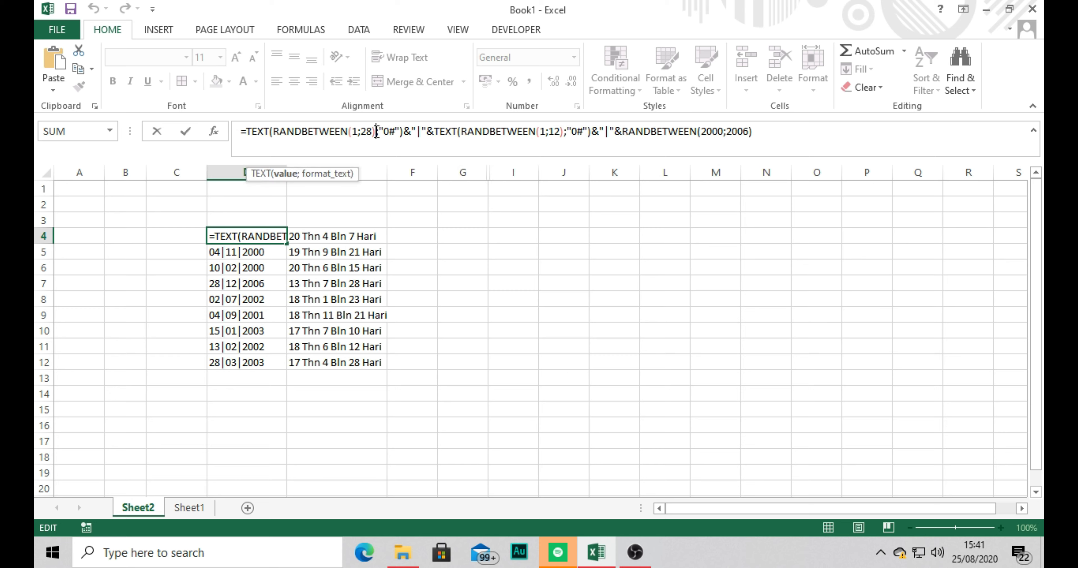
click(548, 139)
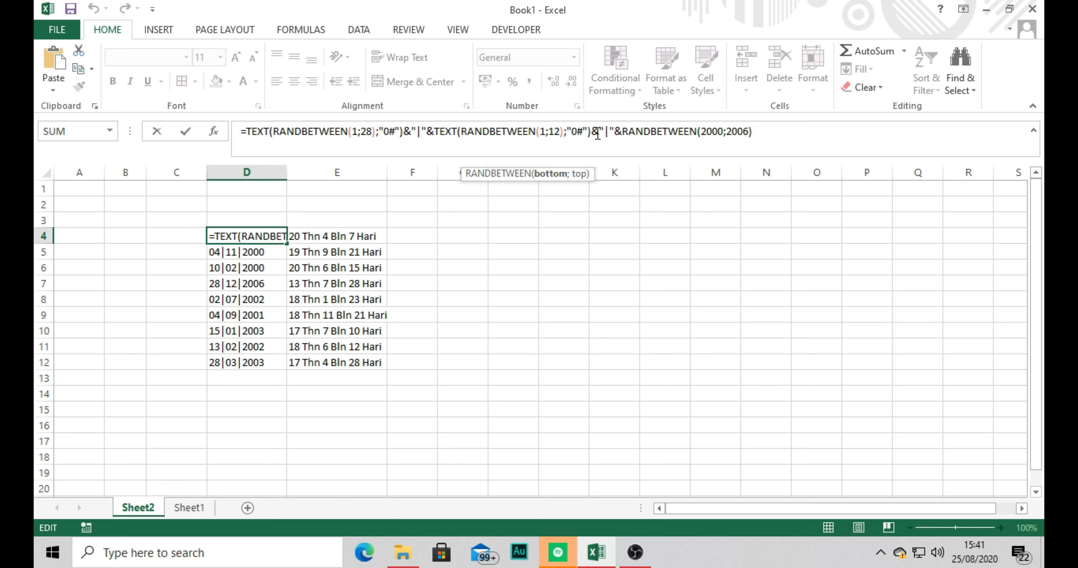
drag(613, 133, 683, 133)
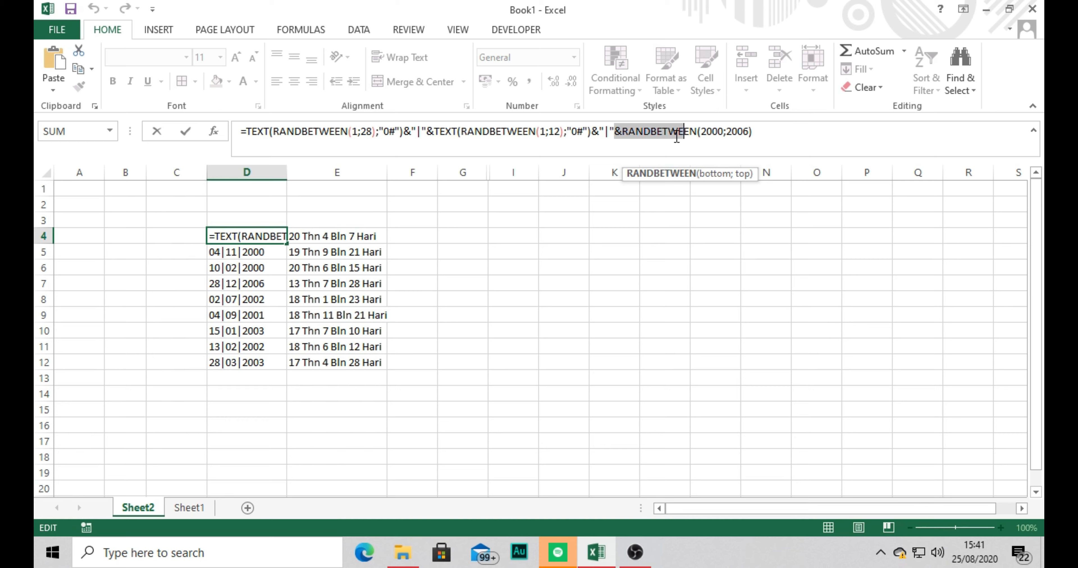
drag(701, 132, 754, 132)
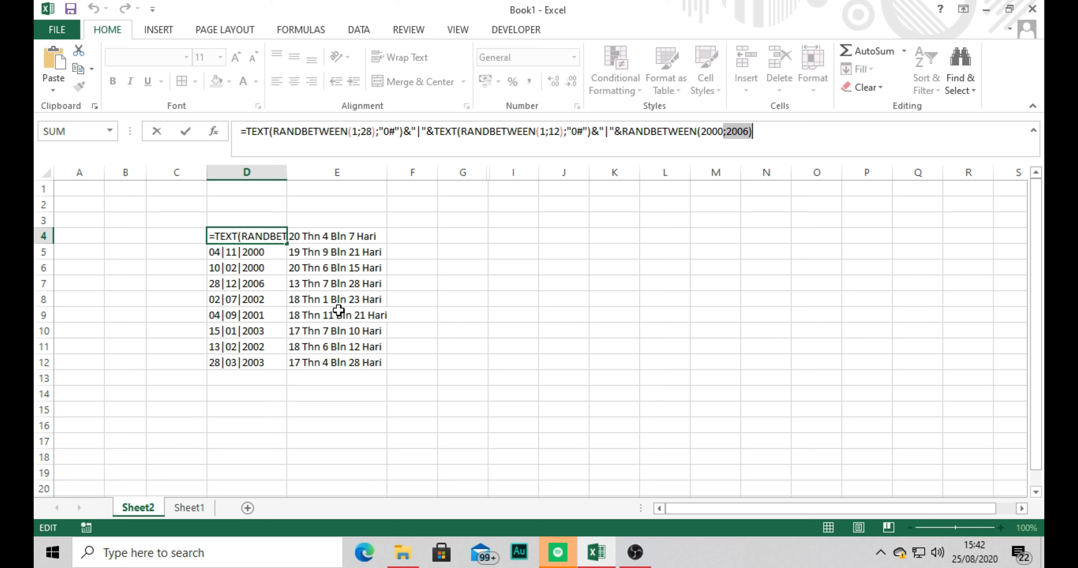
key(Return)
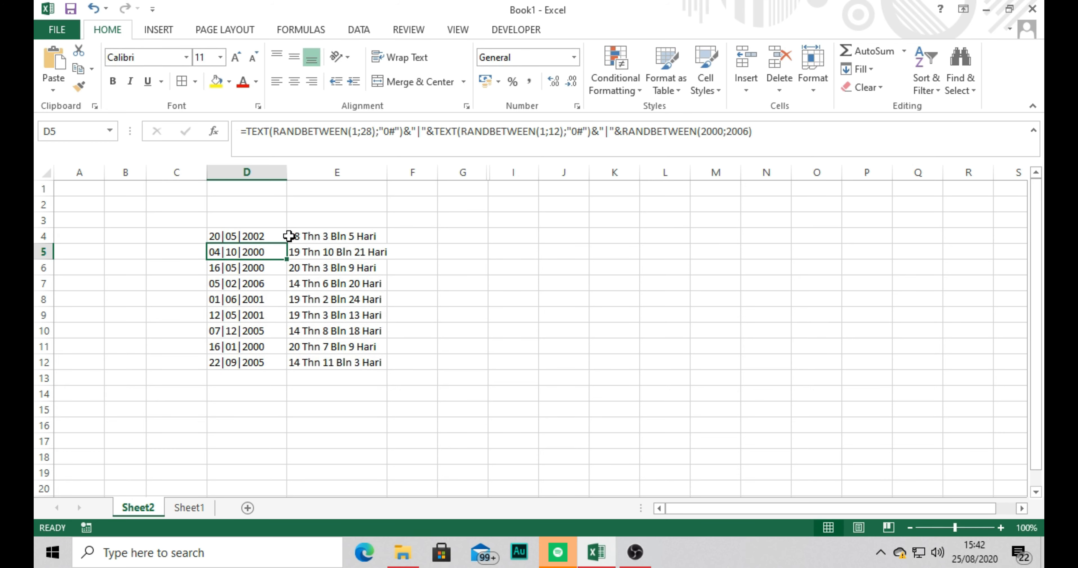
Look through the random date cells in column D from D4 to D12 and their formulas.
click(278, 236)
click(257, 268)
click(251, 284)
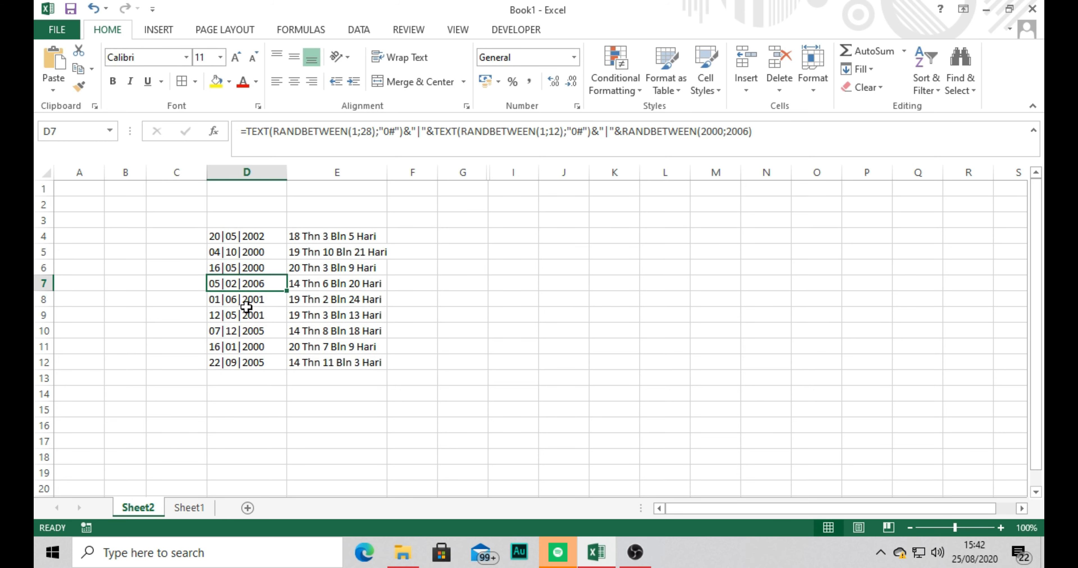
click(244, 330)
click(242, 344)
click(239, 359)
drag(244, 312, 243, 305)
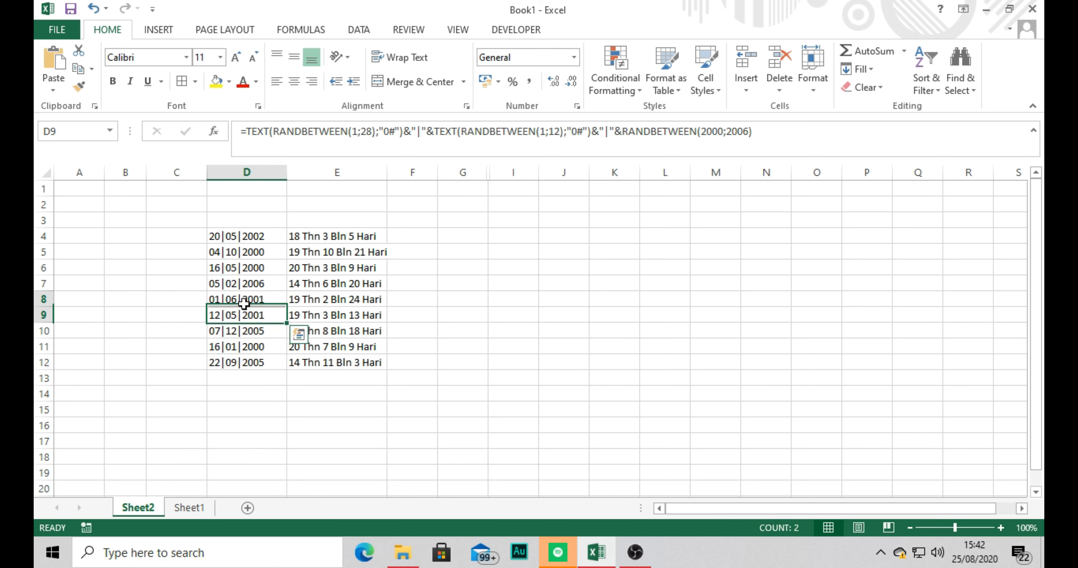
click(244, 282)
click(243, 236)
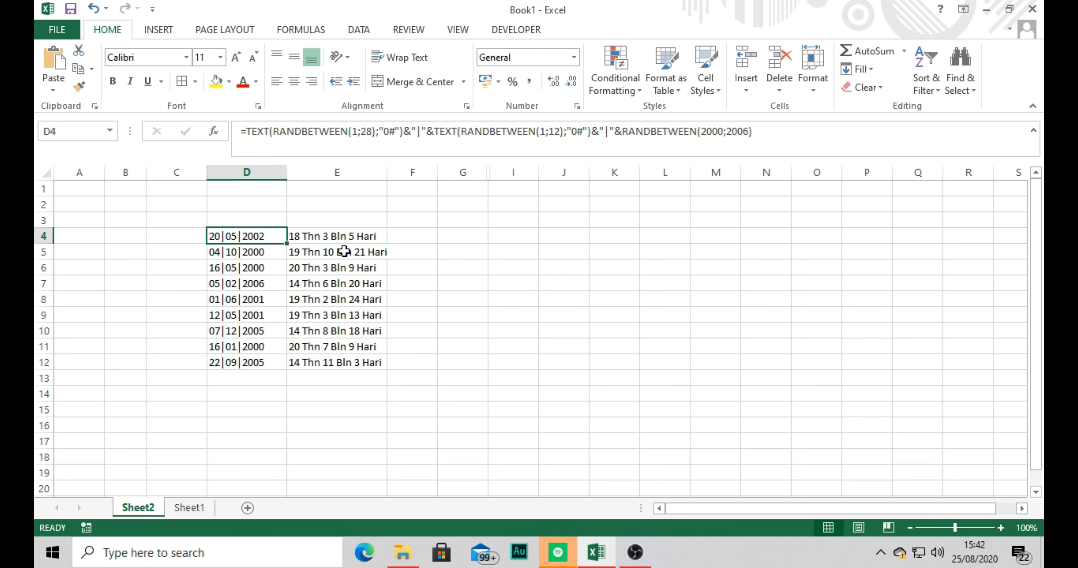
Examine SUBSTITUTE in the years part of E4's formula: the D4 text, old text "|" and new text "-".
click(354, 236)
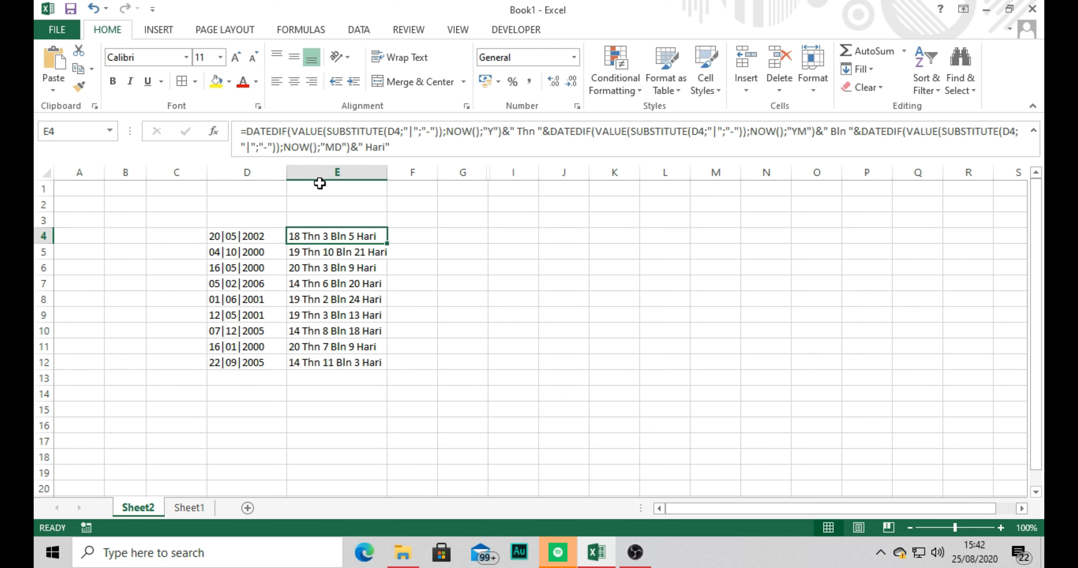
double_click(338, 136)
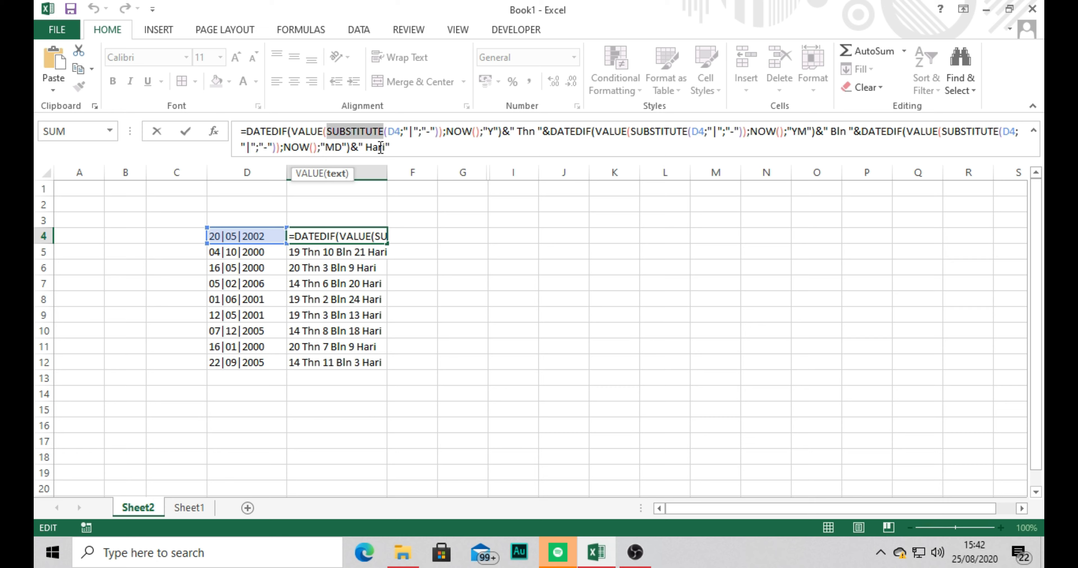
click(394, 133)
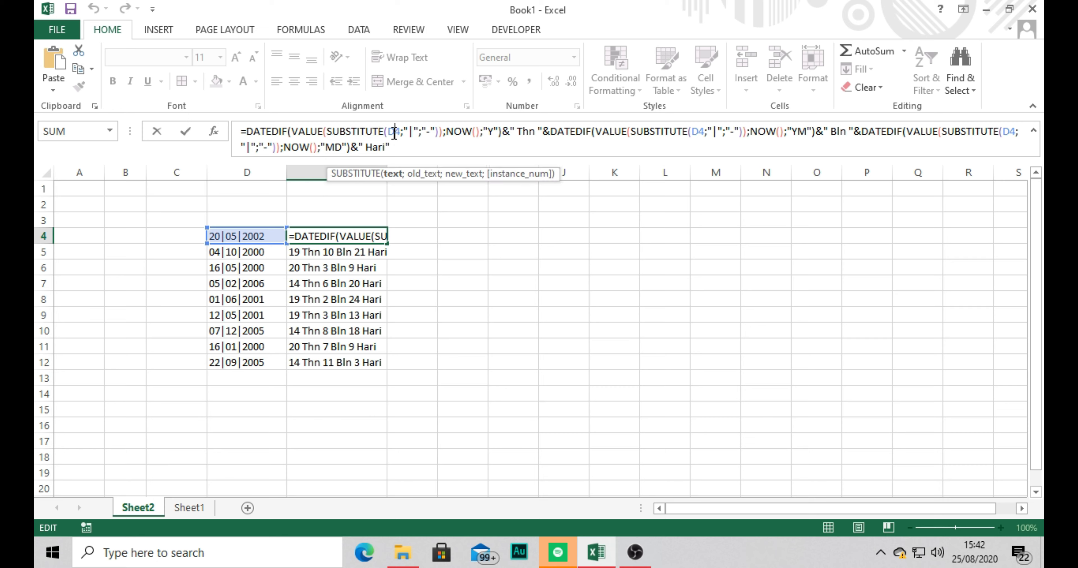
drag(385, 132, 401, 132)
click(414, 131)
click(430, 132)
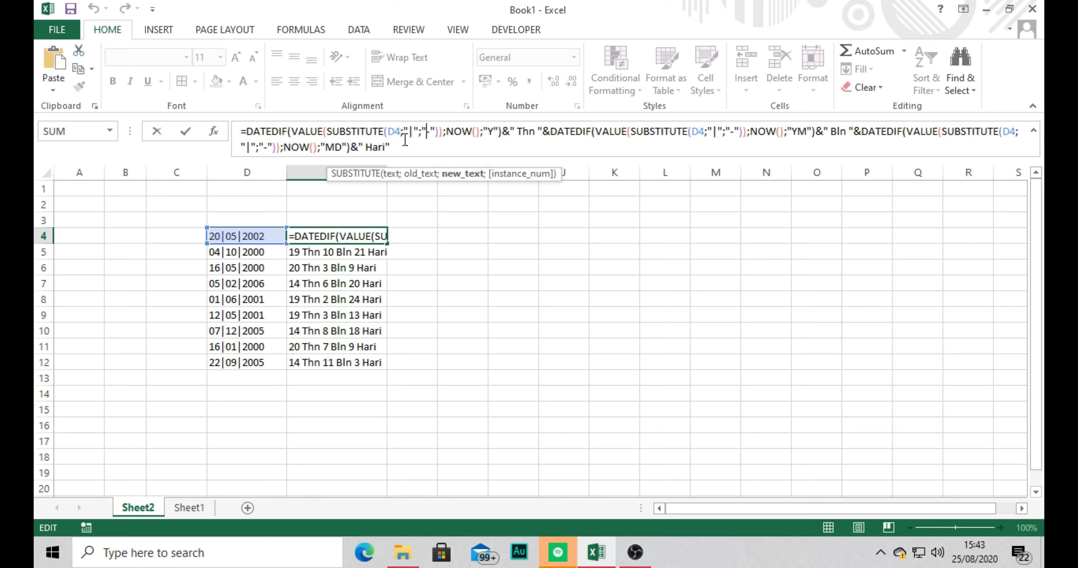
click(411, 132)
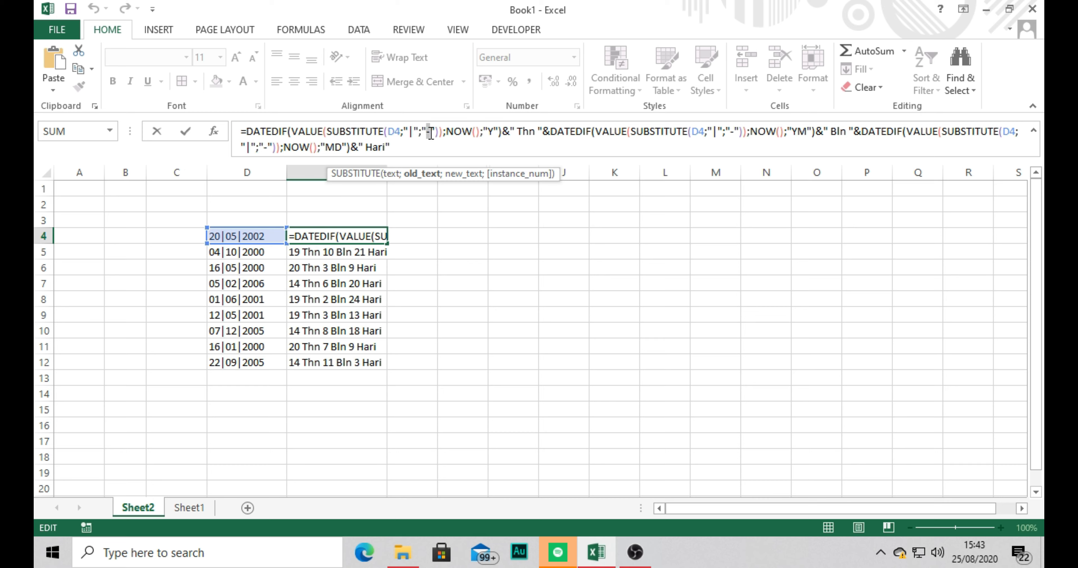
click(420, 133)
click(426, 133)
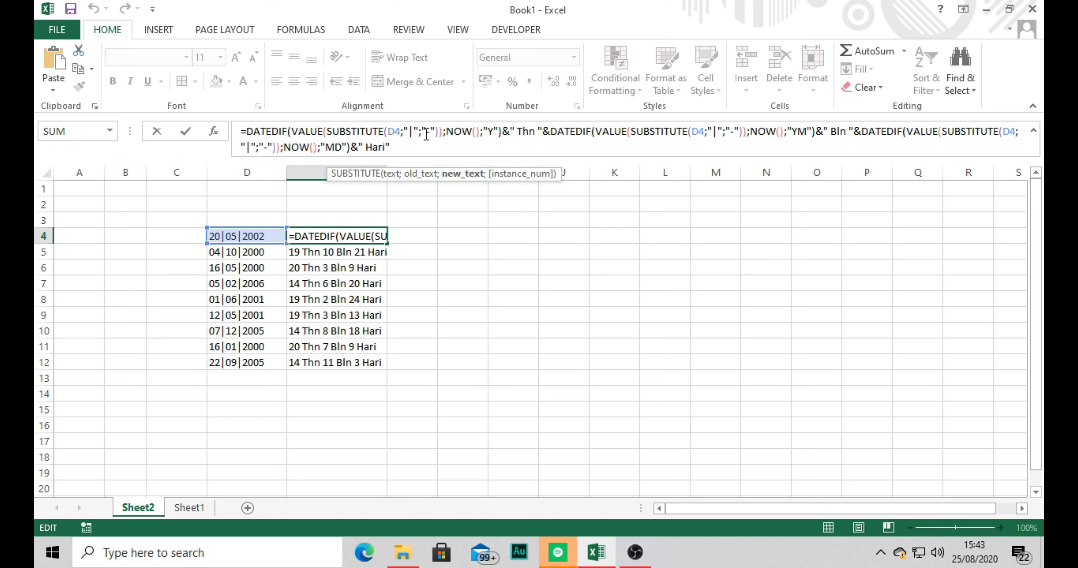
click(421, 132)
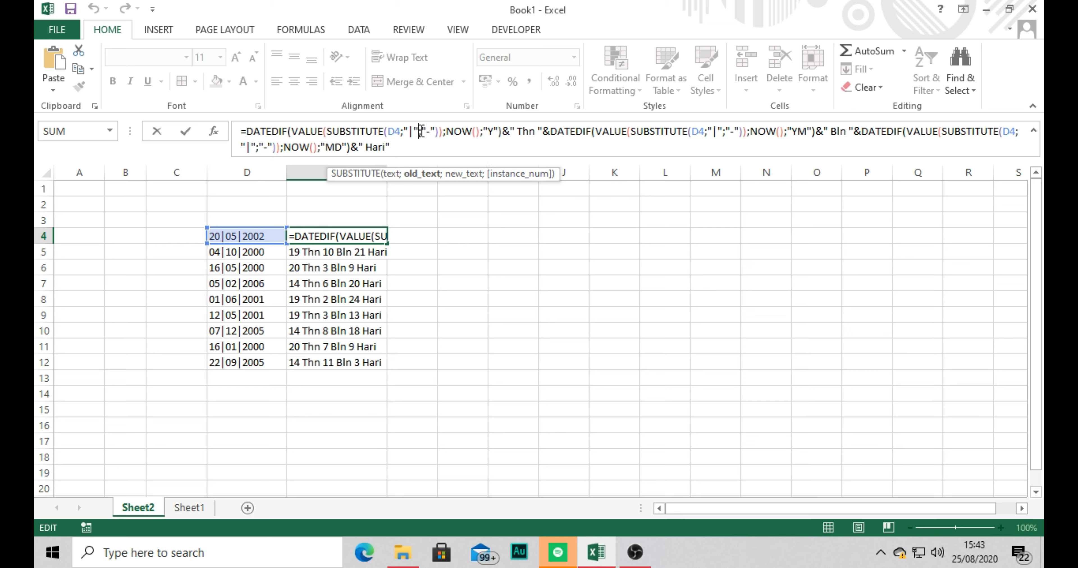
click(427, 131)
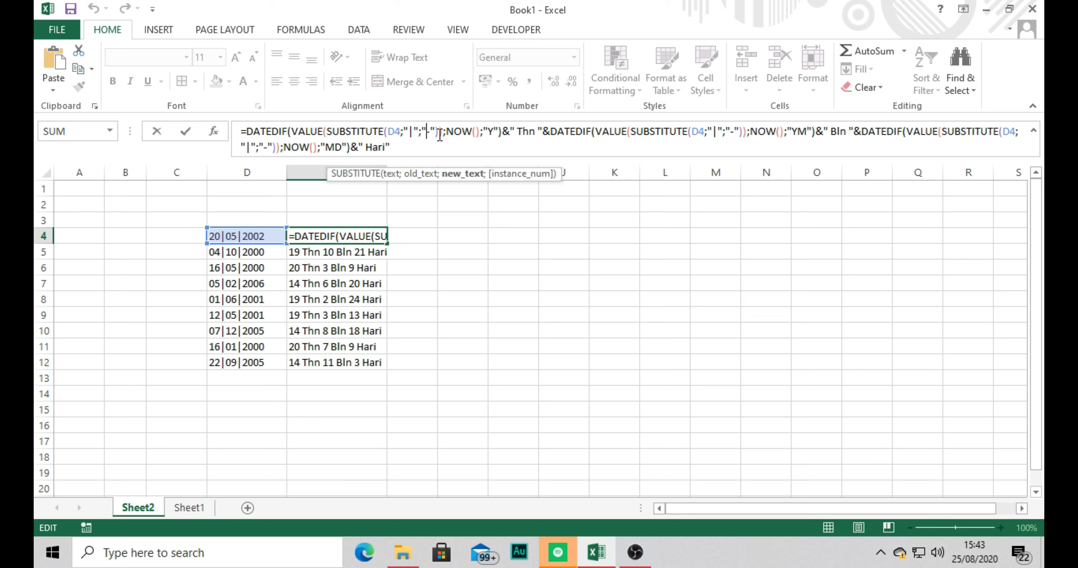
click(436, 132)
click(442, 132)
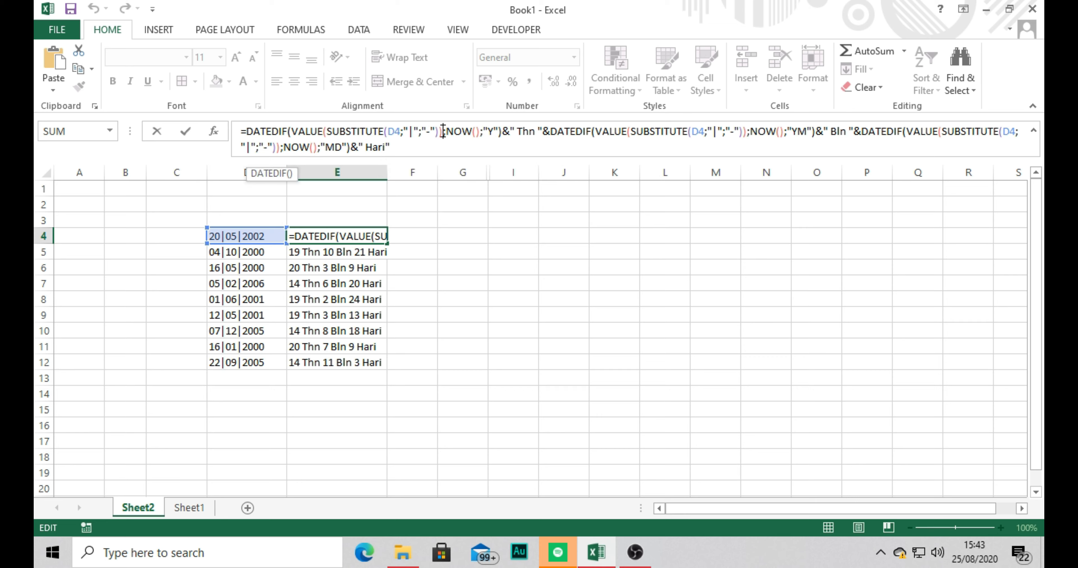
Examine how VALUE wraps the SUBSTITUTE(D4;"|";"-") expression in E4's formula, including its closing brackets.
click(384, 132)
click(326, 133)
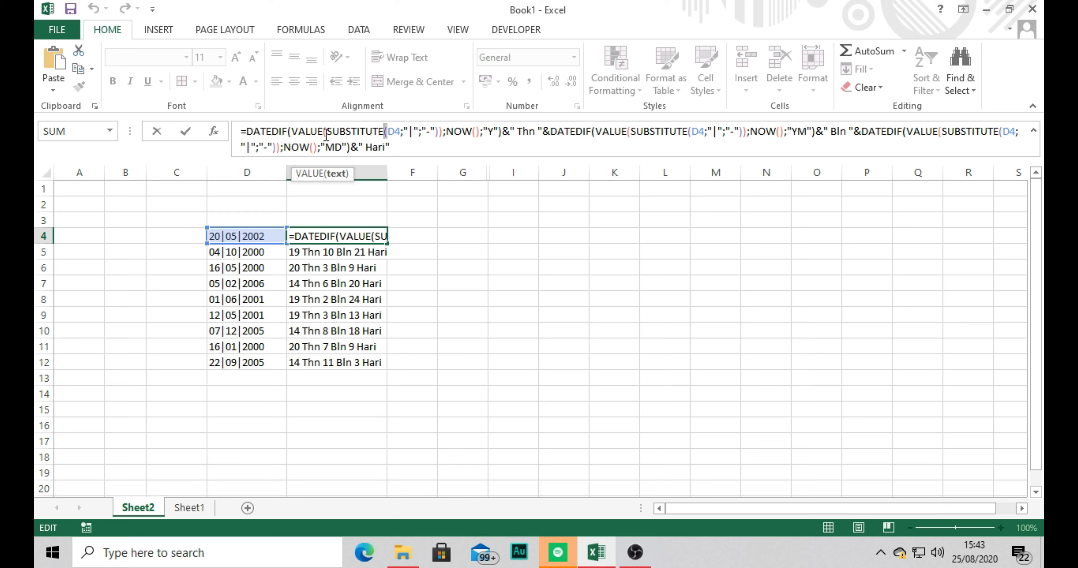
click(325, 132)
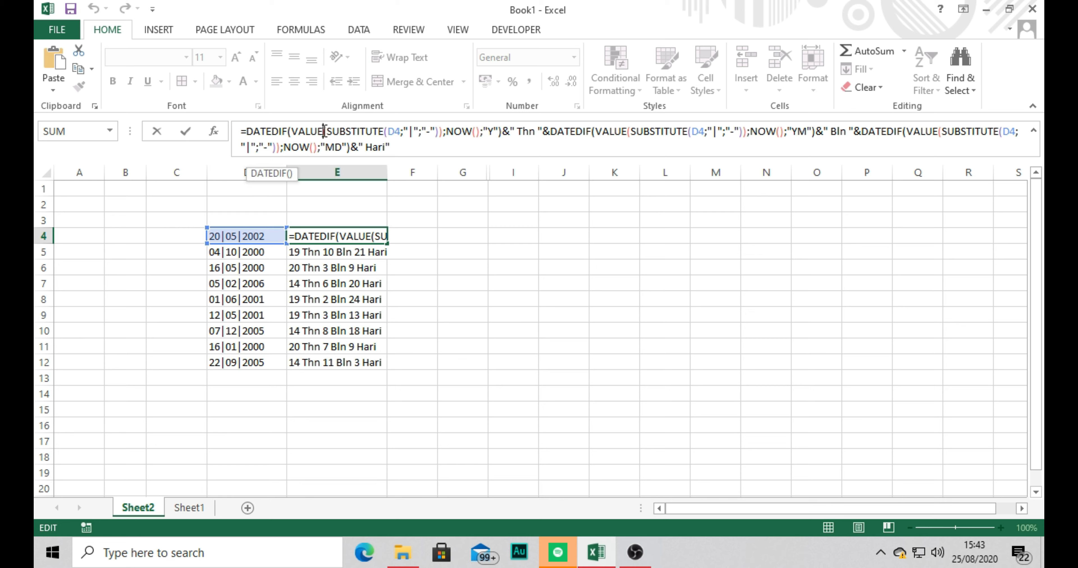
drag(330, 137, 429, 134)
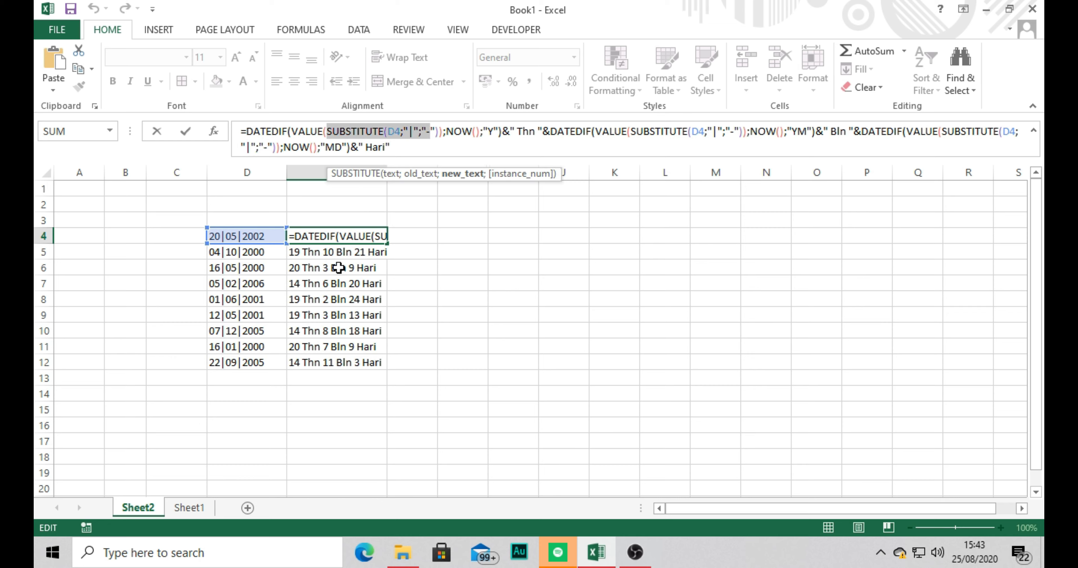
click(318, 131)
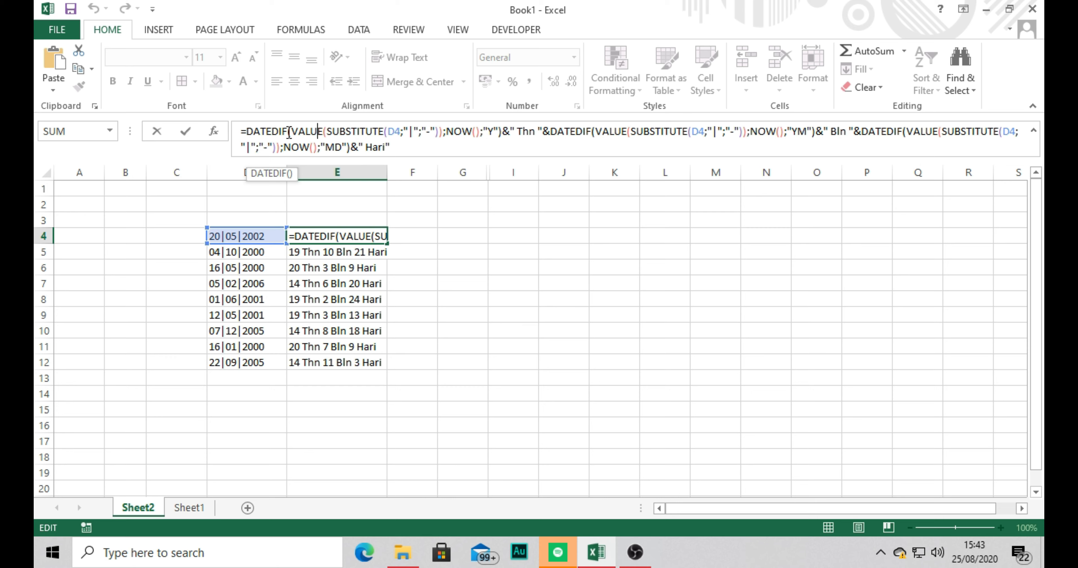
drag(289, 132, 323, 132)
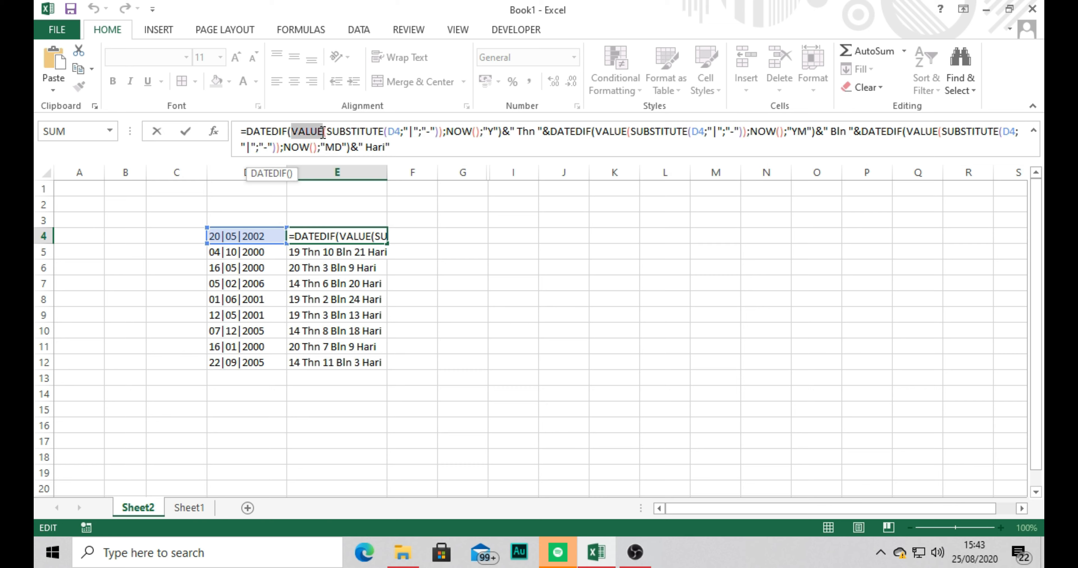
click(357, 132)
click(443, 131)
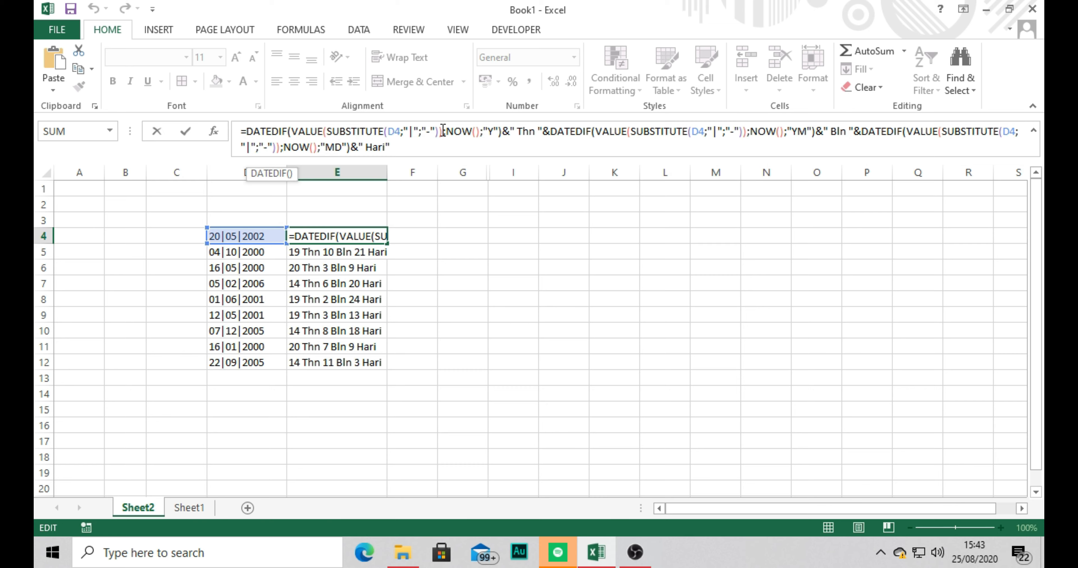
click(430, 132)
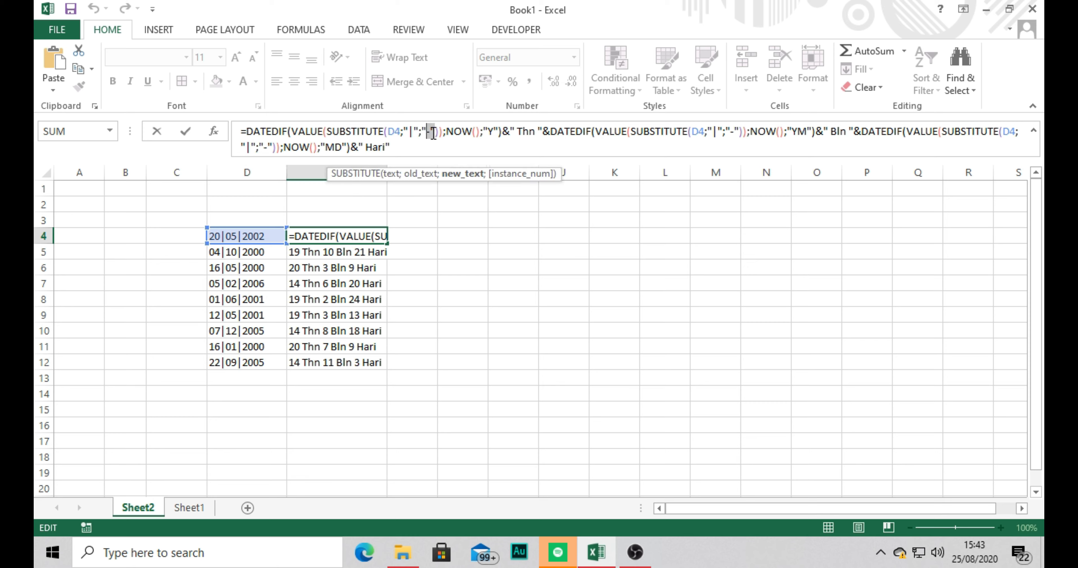
click(437, 132)
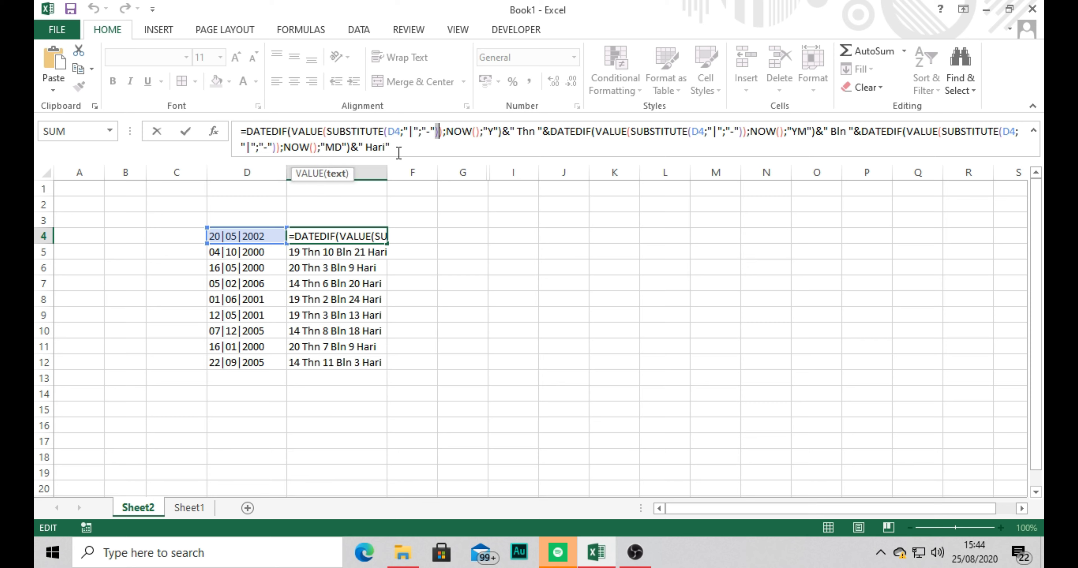
click(382, 132)
click(326, 132)
Examine the first DATEDIF in E4's formula with its NOW() end date and "Y" unit.
drag(247, 133, 287, 134)
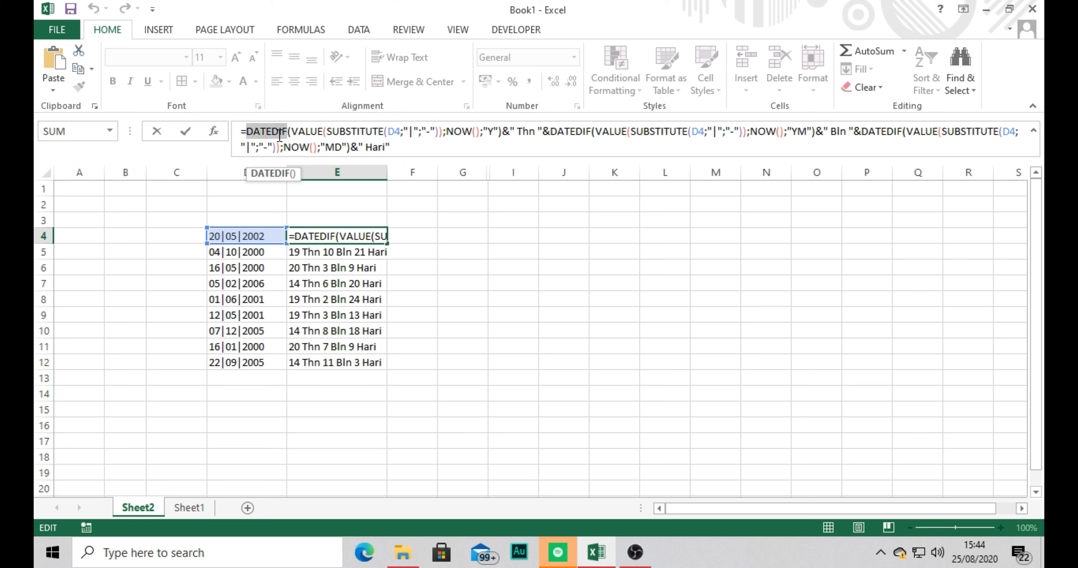
click(446, 132)
drag(446, 132, 476, 134)
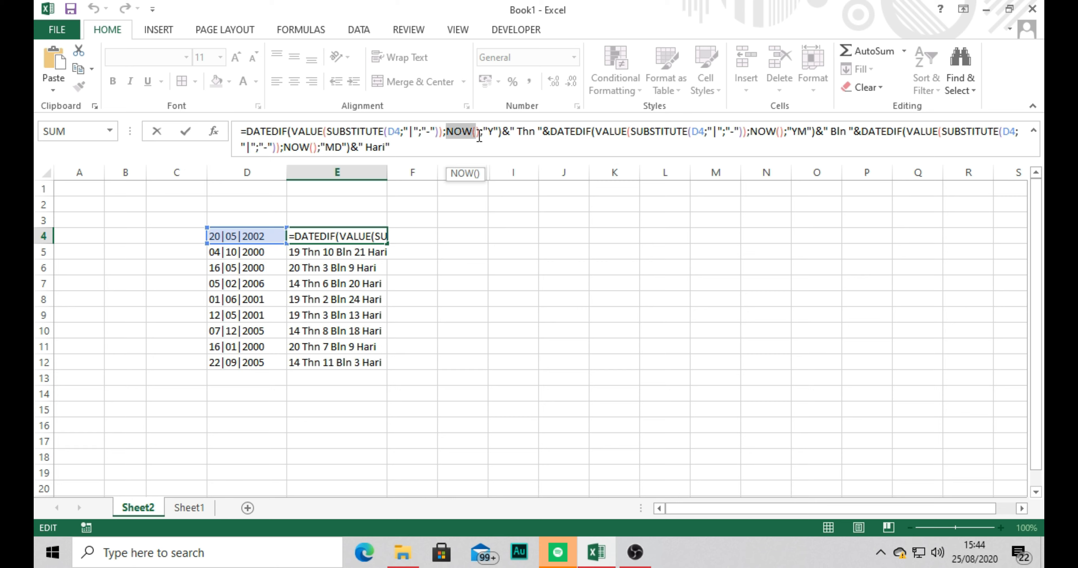
mouse_move(973, 564)
click(476, 134)
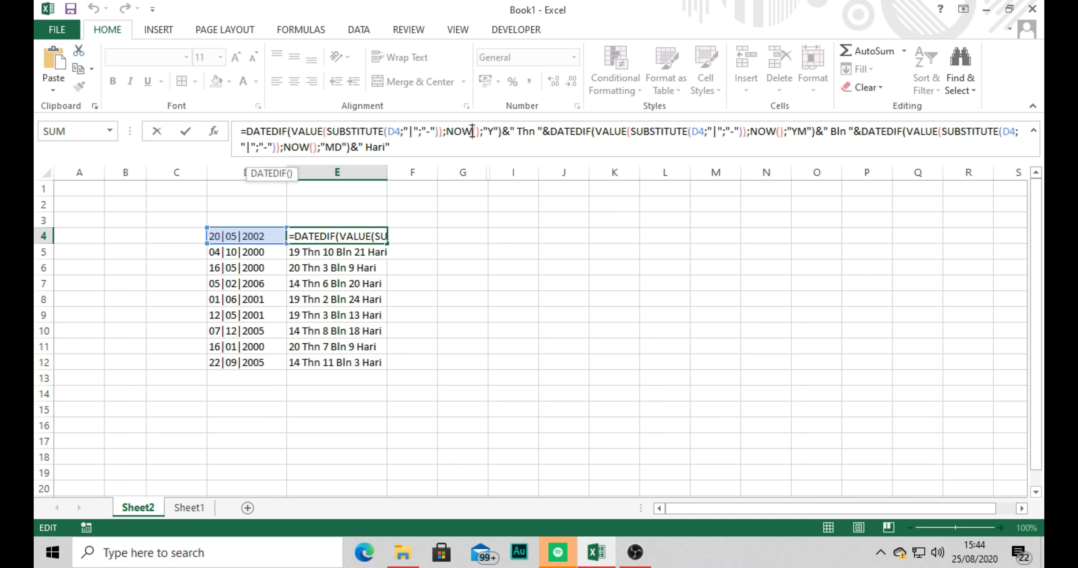
click(483, 133)
click(485, 133)
drag(485, 133, 499, 133)
drag(483, 133, 493, 135)
click(499, 141)
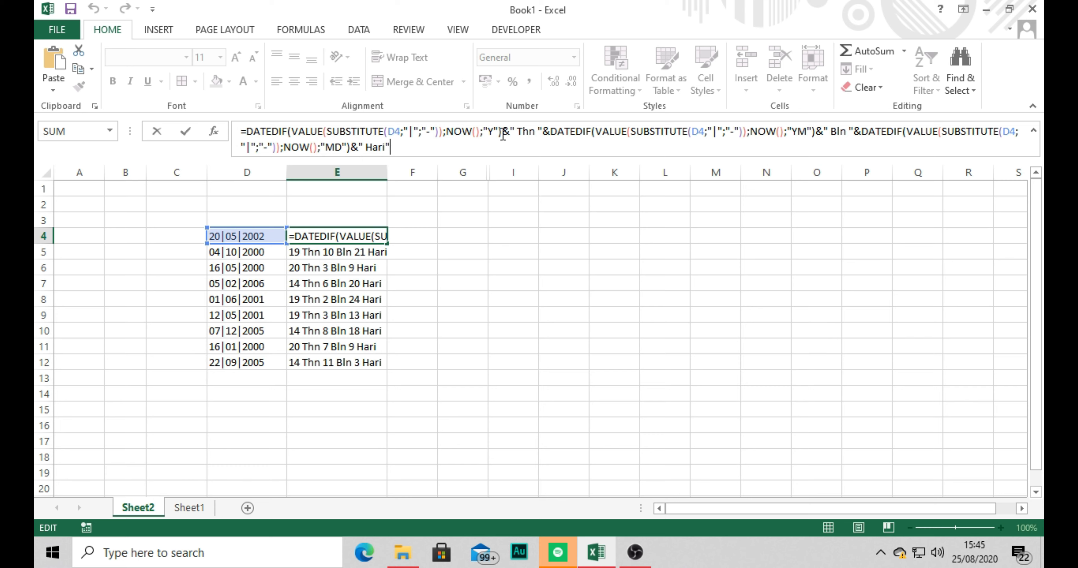
Examine the & operators and the " Thn " text that join the years part to the months part in E4's formula.
click(503, 134)
drag(505, 132, 509, 132)
key(Left)
drag(511, 132, 515, 132)
click(517, 132)
click(541, 132)
drag(542, 133, 545, 133)
click(550, 133)
Examine the months part of E4's formula: the second DATEDIF with "YM" and the joined " Bln " text.
drag(549, 134, 853, 138)
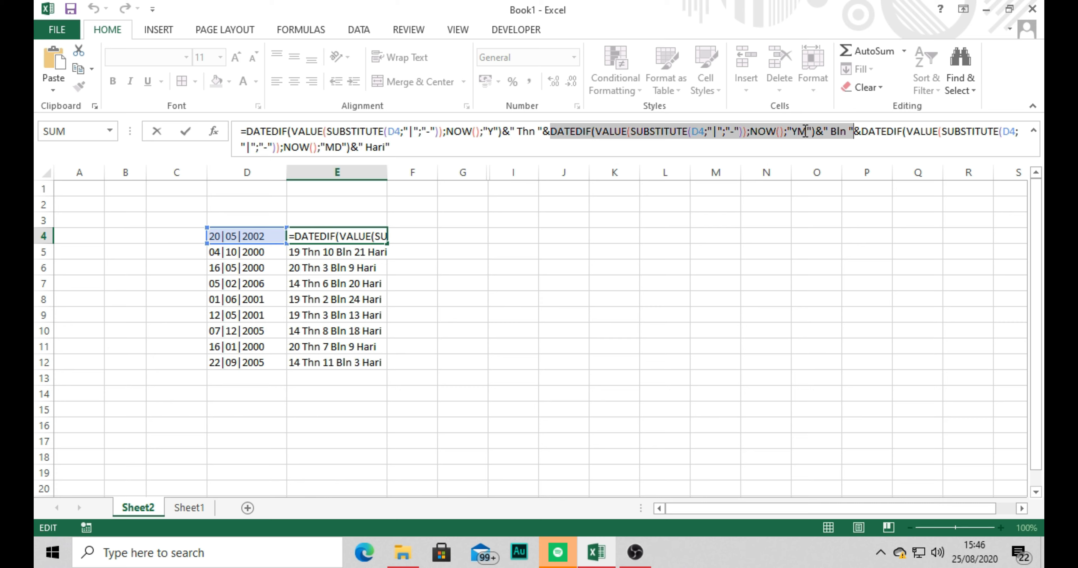
click(826, 135)
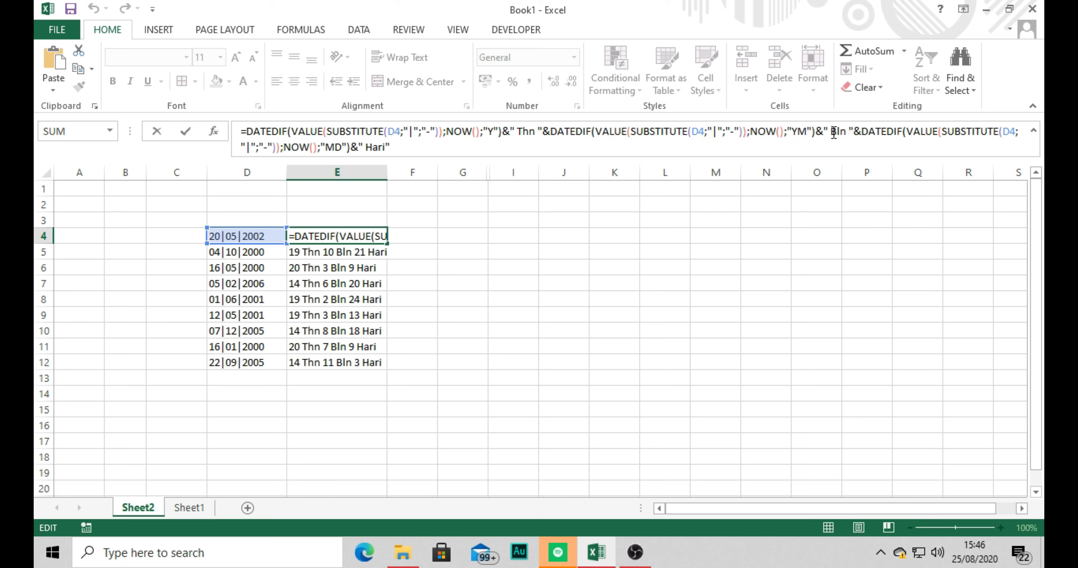
drag(833, 133, 840, 133)
double_click(832, 133)
click(851, 134)
drag(863, 131, 856, 131)
click(865, 132)
Examine the days part of E4's formula, DATEDIF with "MD" and the " Hari" text, and close the formula unedited.
drag(862, 133, 1016, 133)
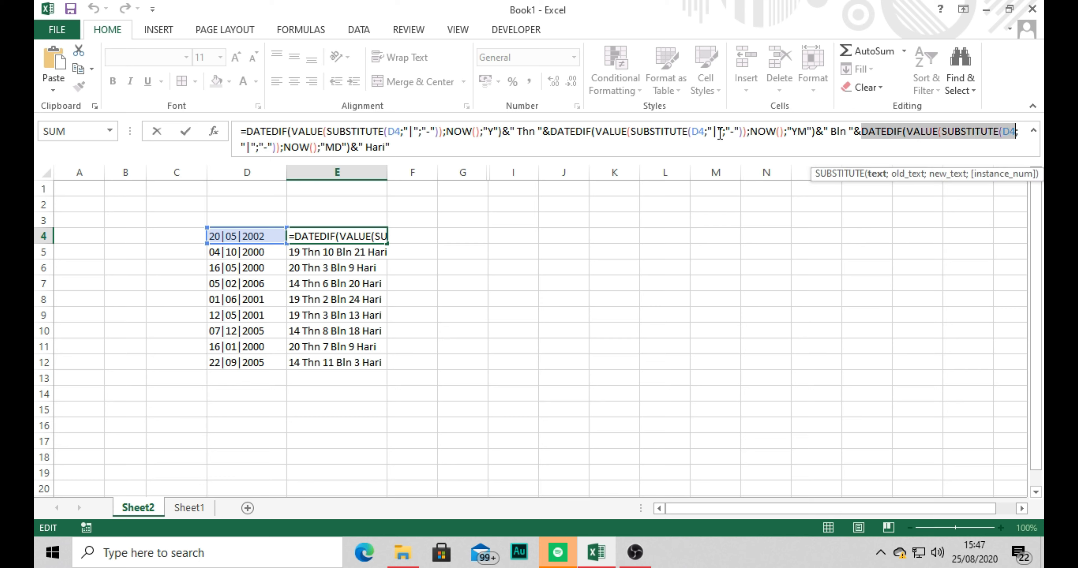
click(799, 132)
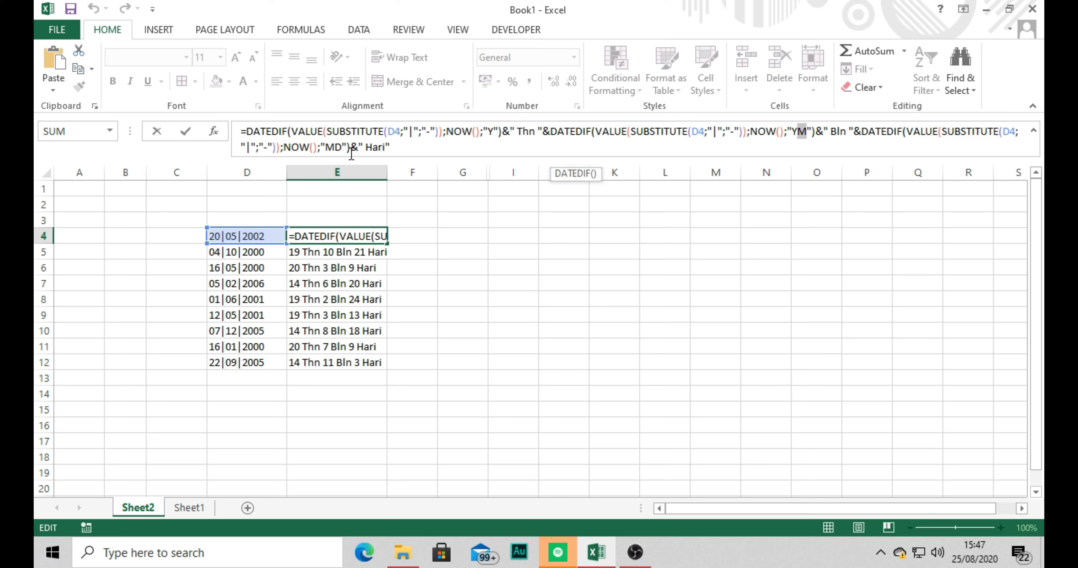
double_click(331, 146)
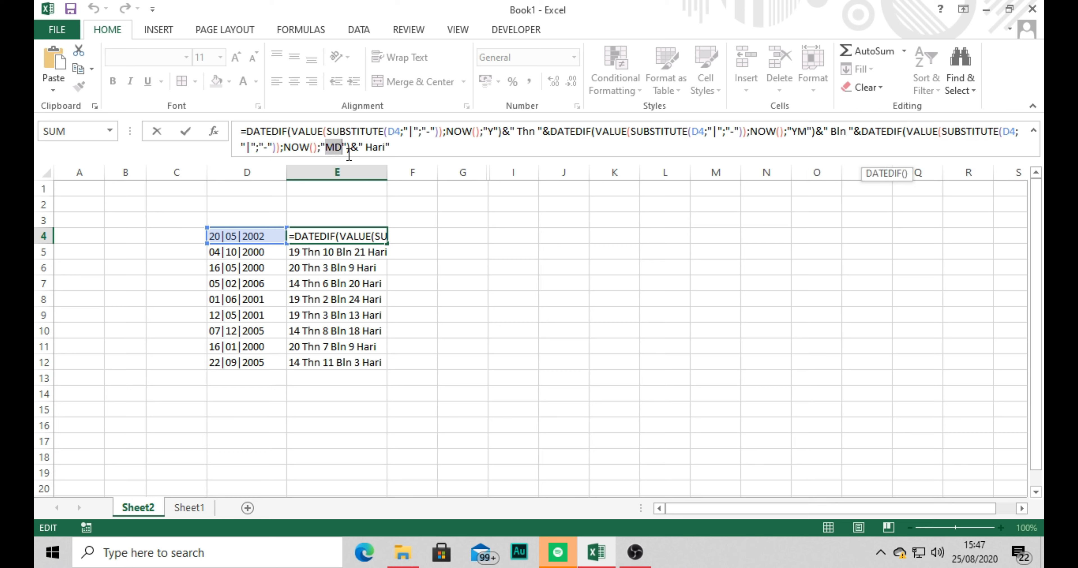
click(367, 147)
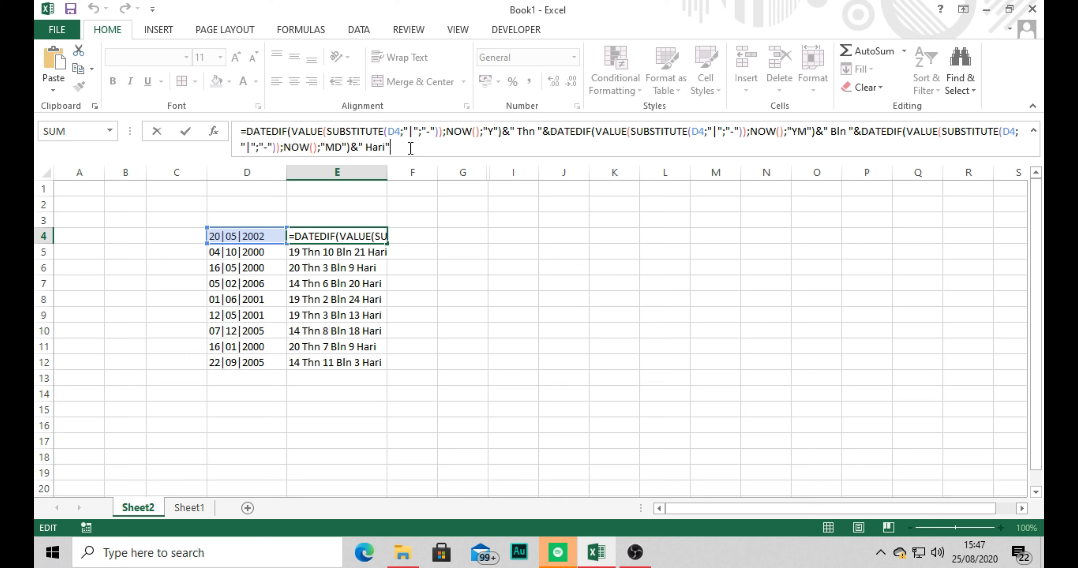
key(Return)
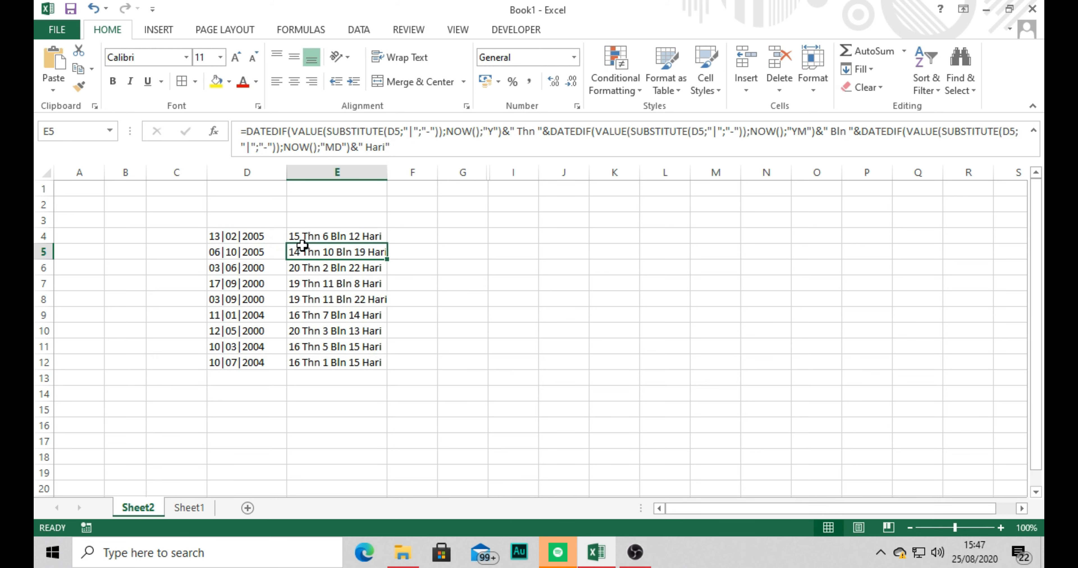
Fill D4's random date formula down through D12 again to regenerate the dates.
drag(247, 236, 224, 360)
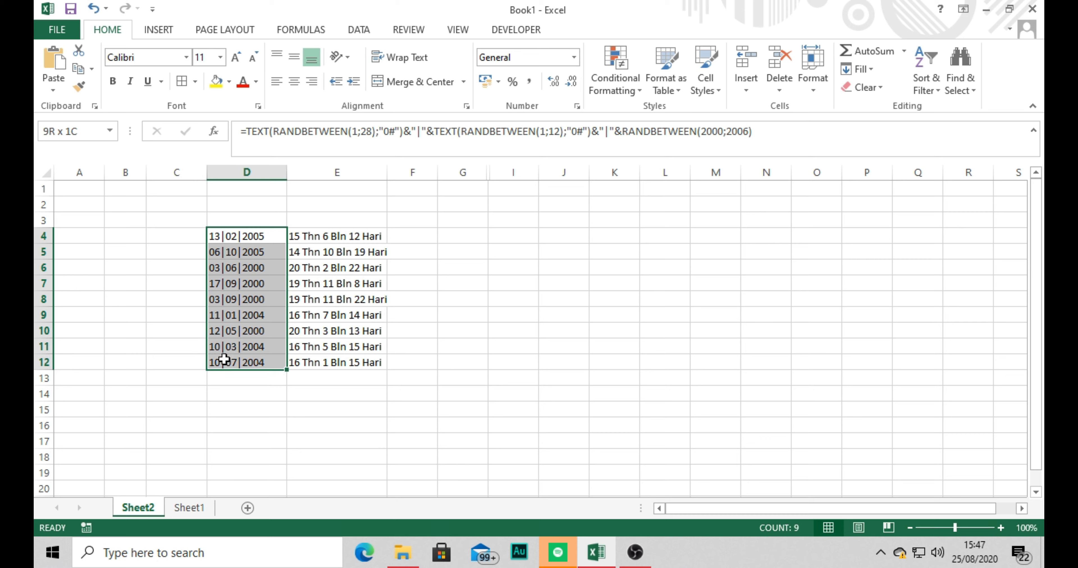
drag(327, 237, 316, 362)
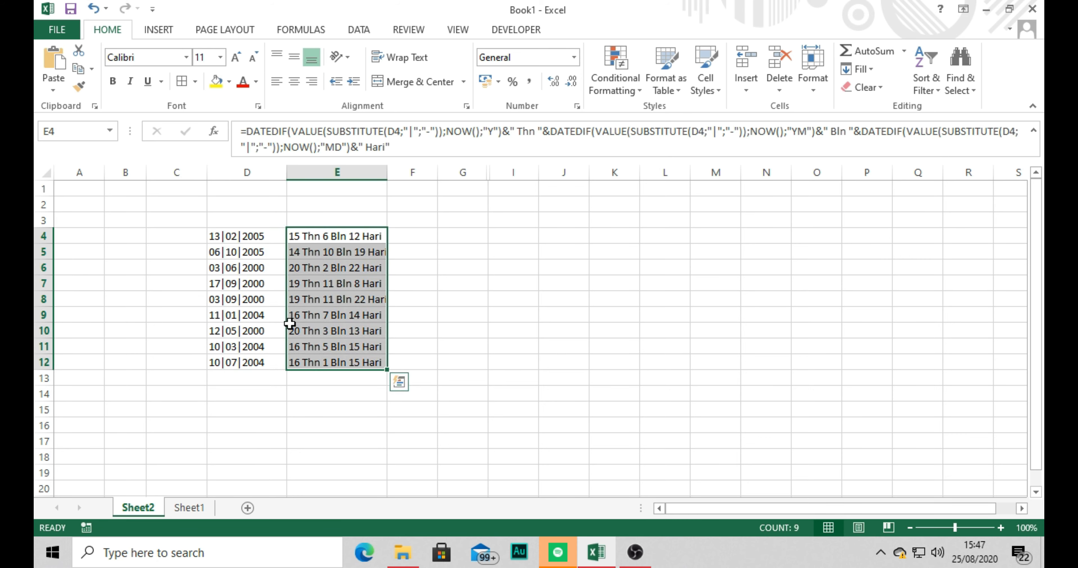
click(240, 238)
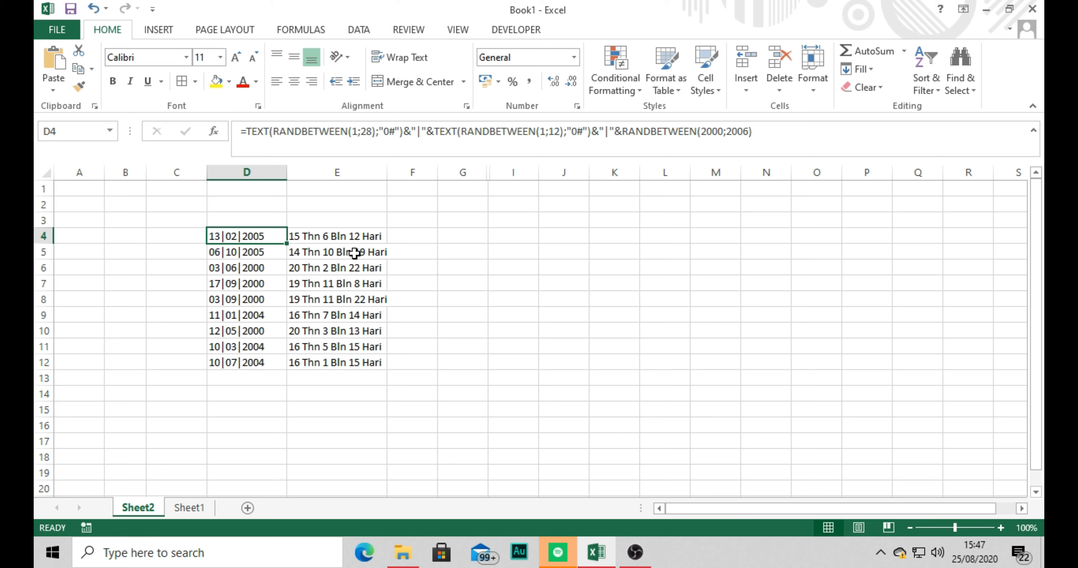
drag(286, 244, 271, 360)
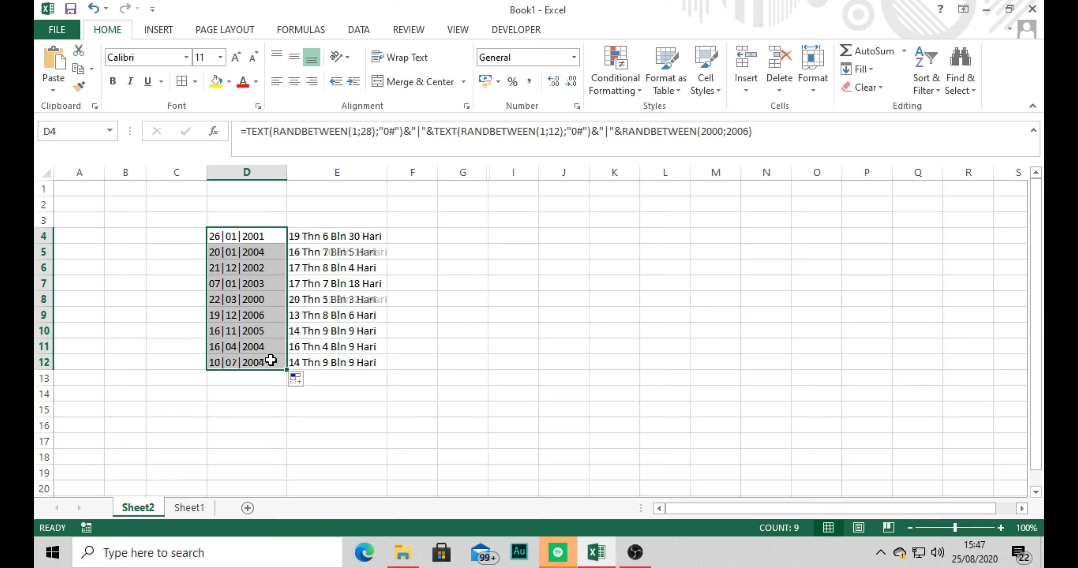
Look through the recalculated years, months and days in column E from E4 to E12.
click(278, 237)
click(307, 236)
click(322, 295)
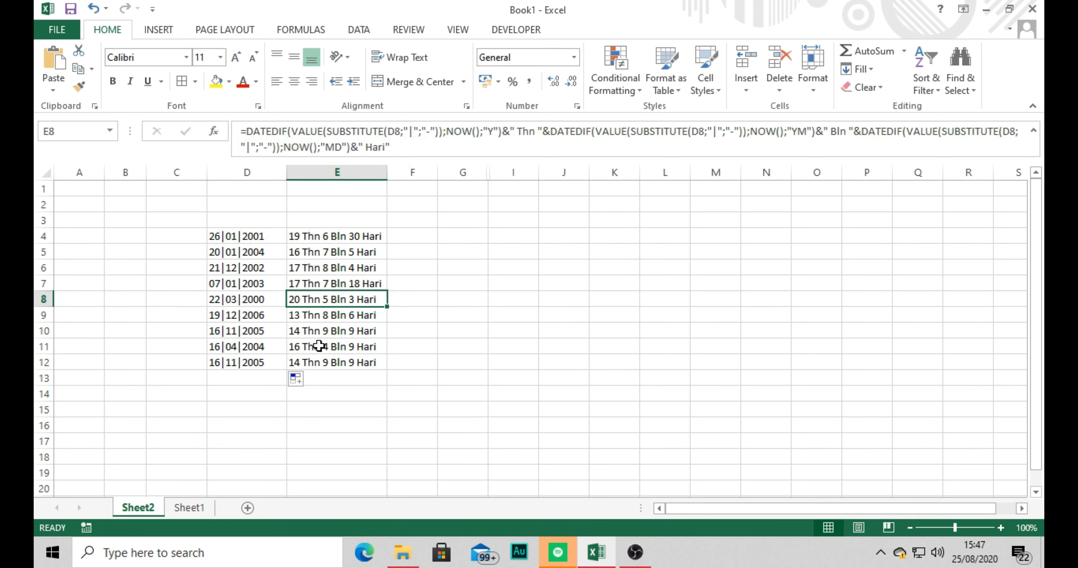
click(319, 362)
click(316, 295)
click(316, 289)
click(446, 275)
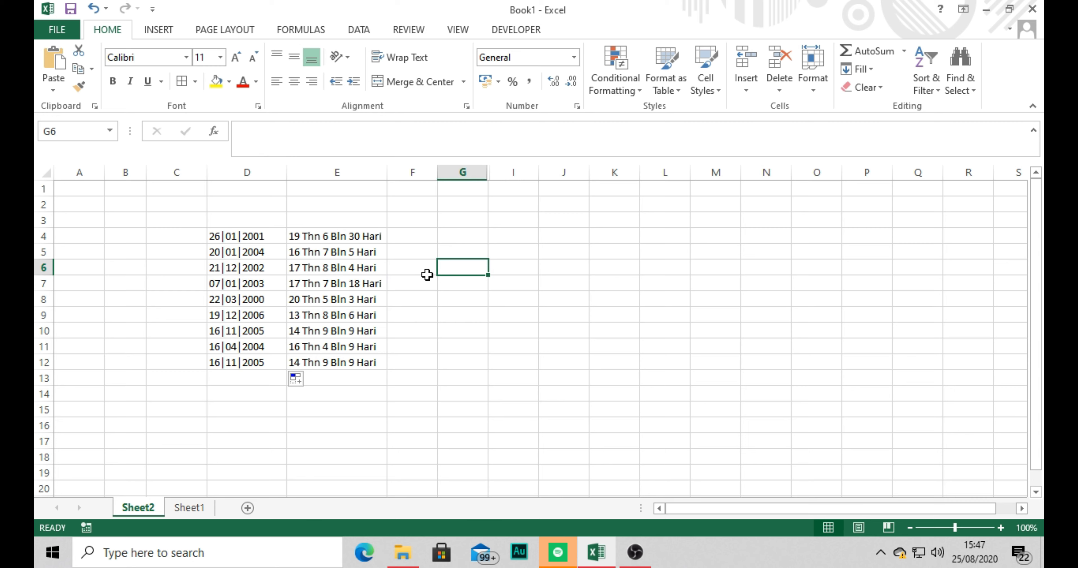
Apply all borders to the dates and results in D4:E12.
drag(226, 237, 322, 333)
click(182, 84)
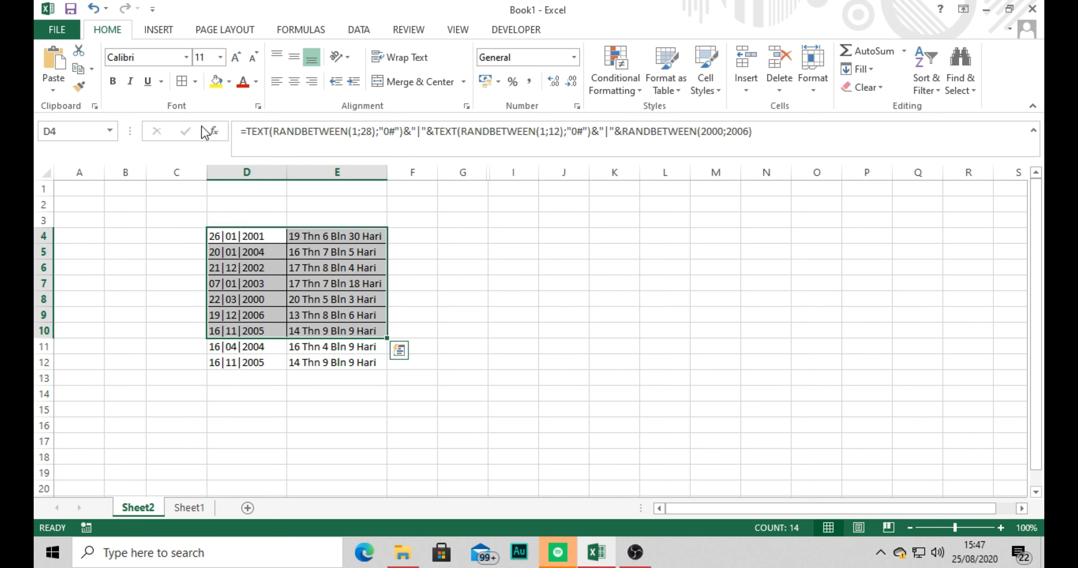
click(221, 346)
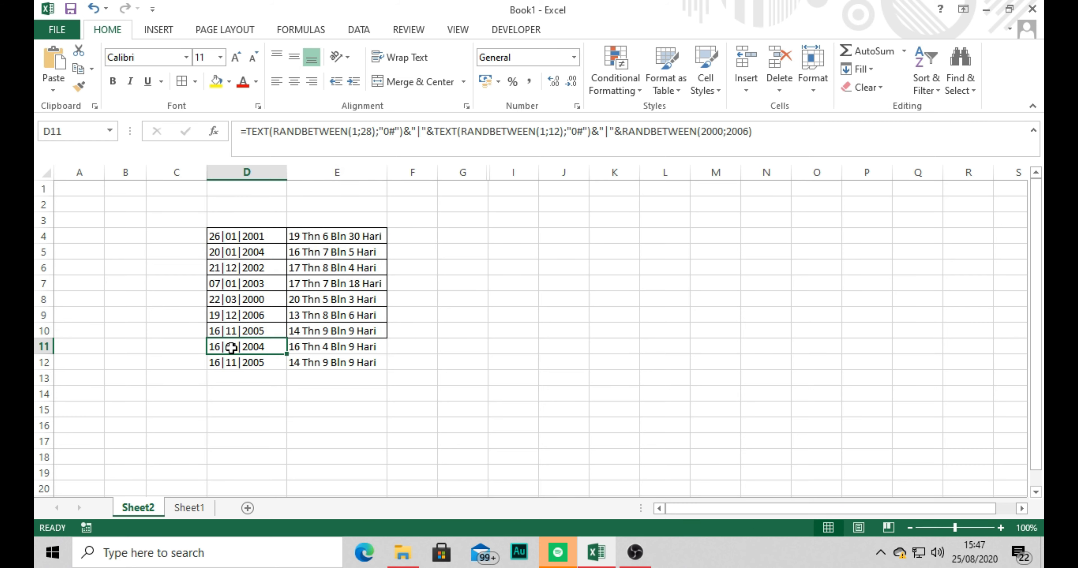
drag(222, 346, 309, 358)
click(183, 84)
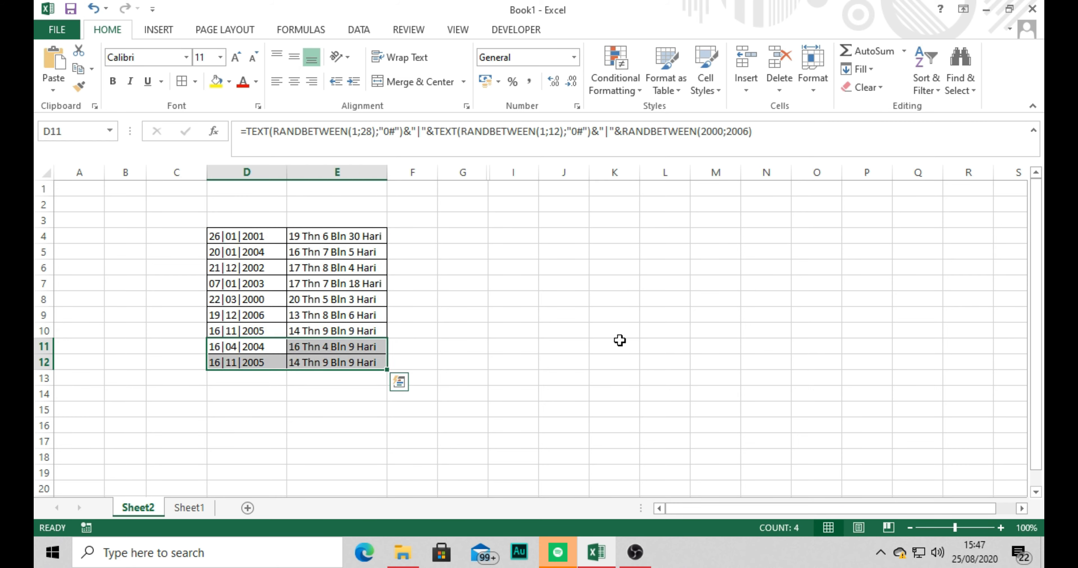
click(616, 340)
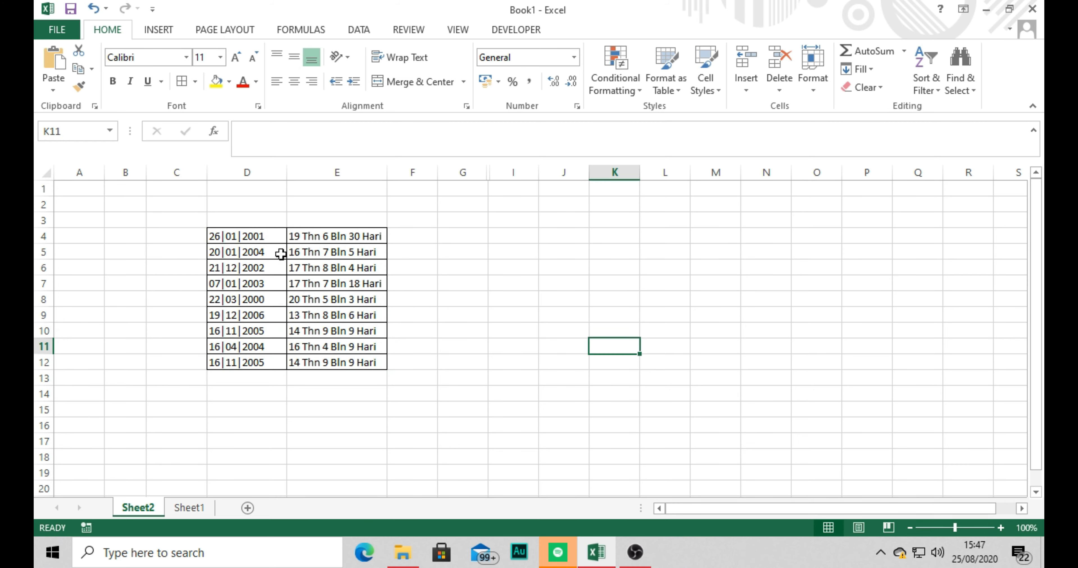
Review the bordered dates in column D against the elapsed periods in E4:E12.
drag(242, 237, 247, 316)
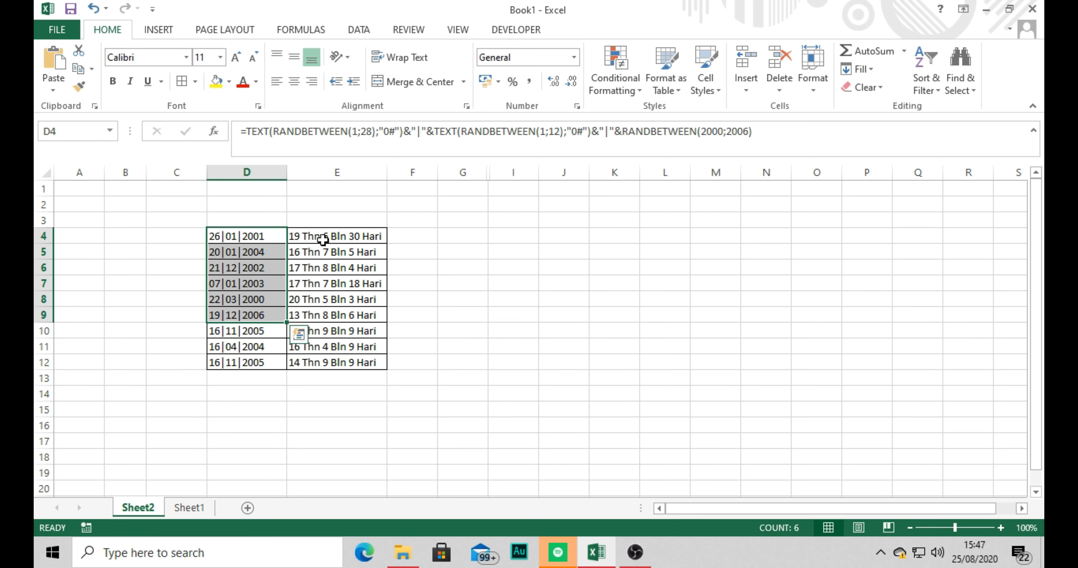
drag(320, 237, 365, 366)
click(429, 292)
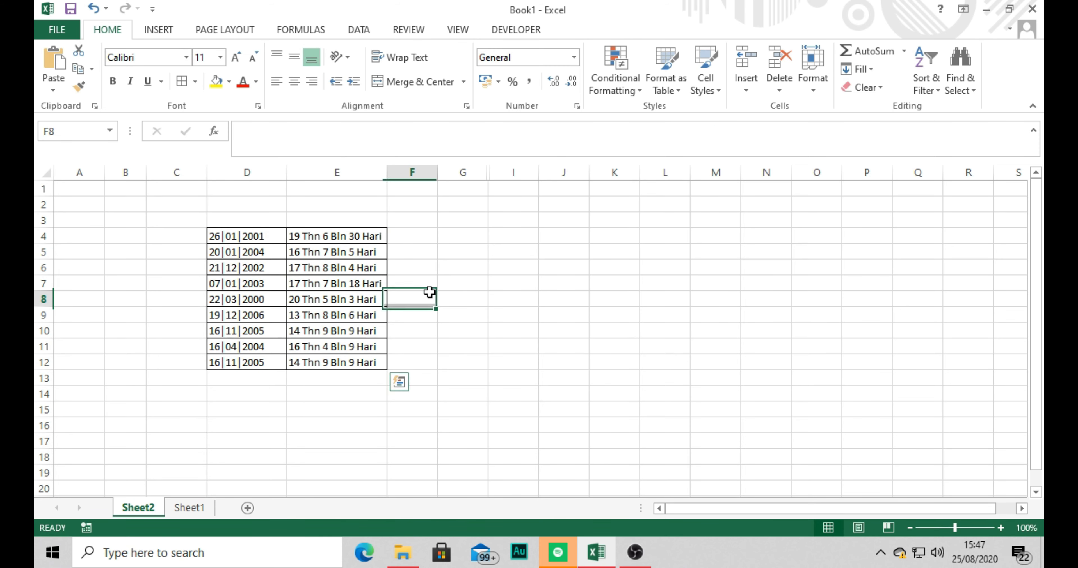